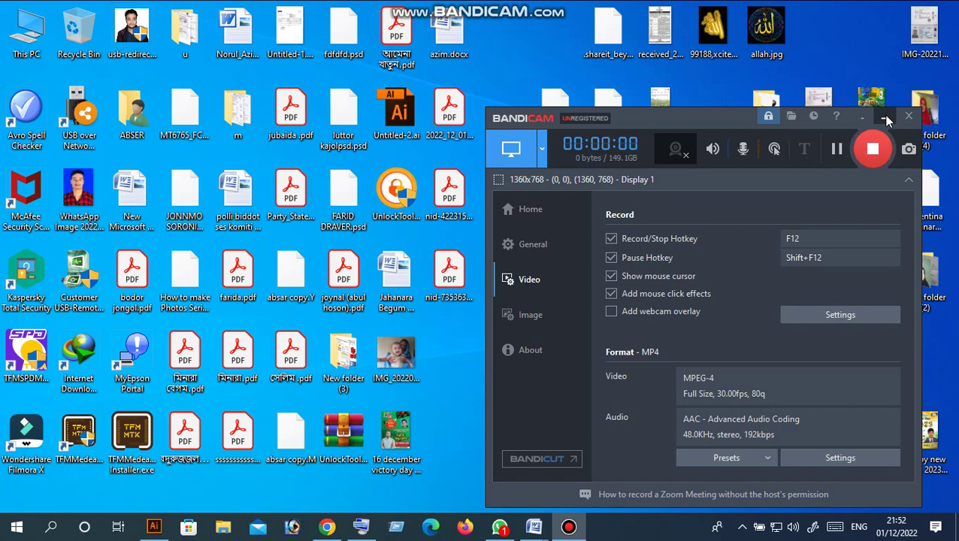
- Minimise Bandicam, refresh the desktop twice, and list the open Word documents
{"action": "left_click", "coordinate": [885, 118]}
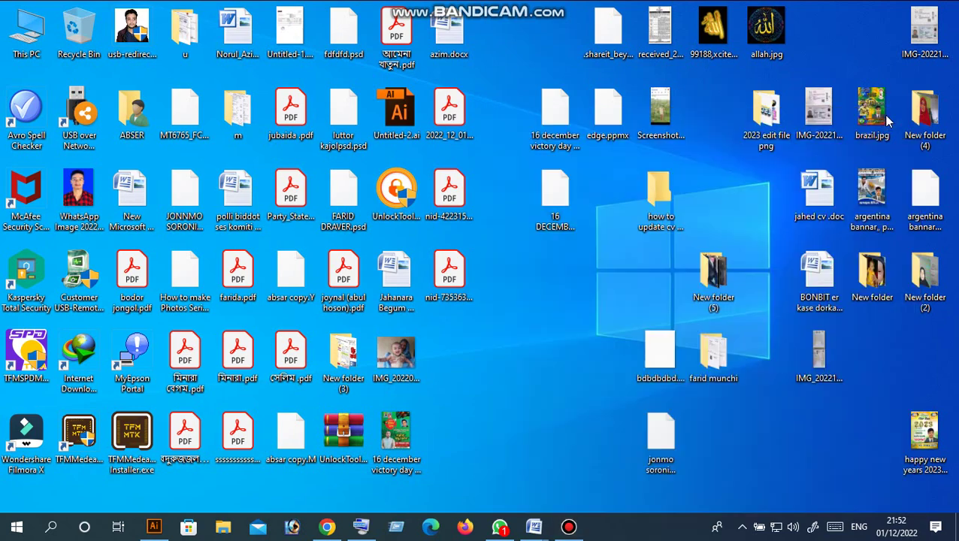
{"action": "right_click", "coordinate": [542, 256]}
{"action": "left_click", "coordinate": [571, 299]}
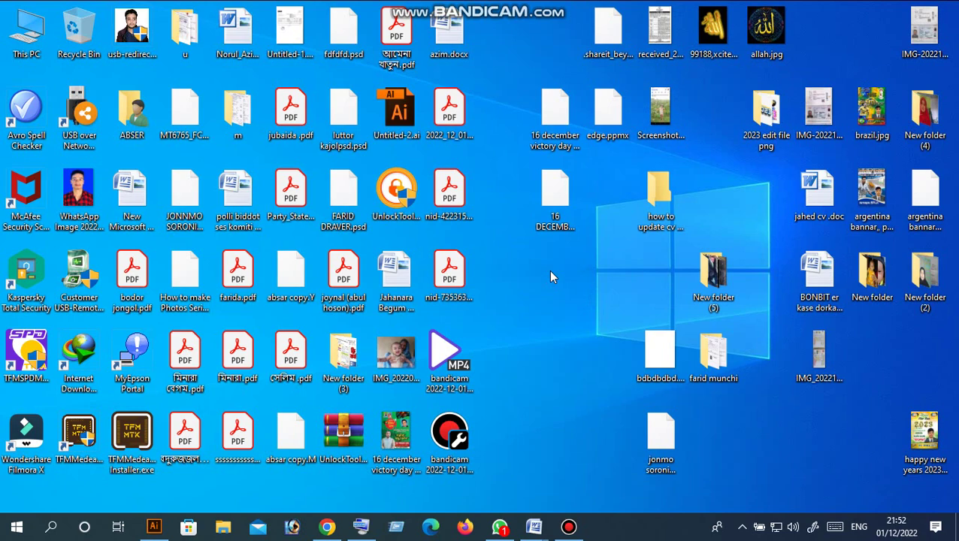
{"action": "right_click", "coordinate": [554, 276]}
{"action": "left_click", "coordinate": [582, 310]}
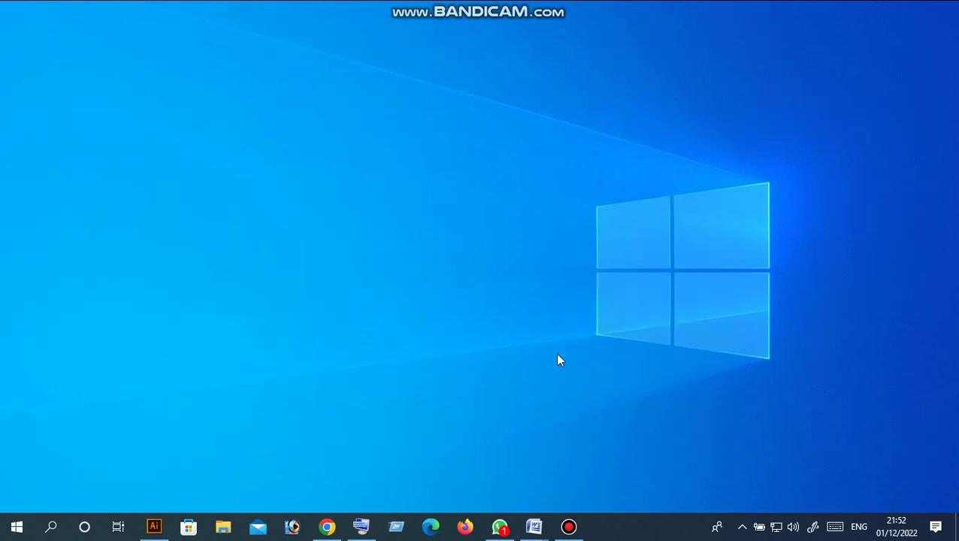
{"action": "left_click", "coordinate": [534, 528]}
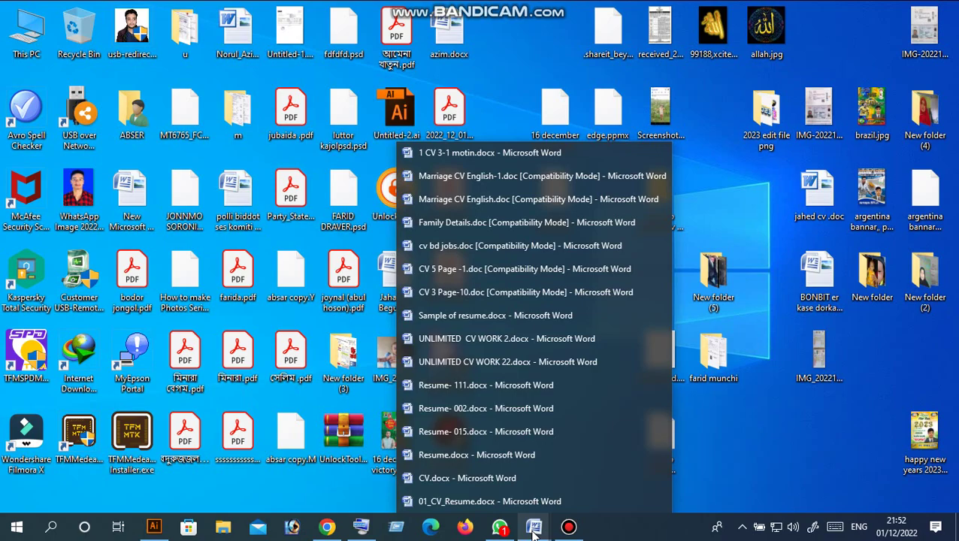
- Bring up '1 CV 3-1 motin.docx' and select its 'Curriculum vitae of' heading
{"action": "left_click", "coordinate": [468, 154]}
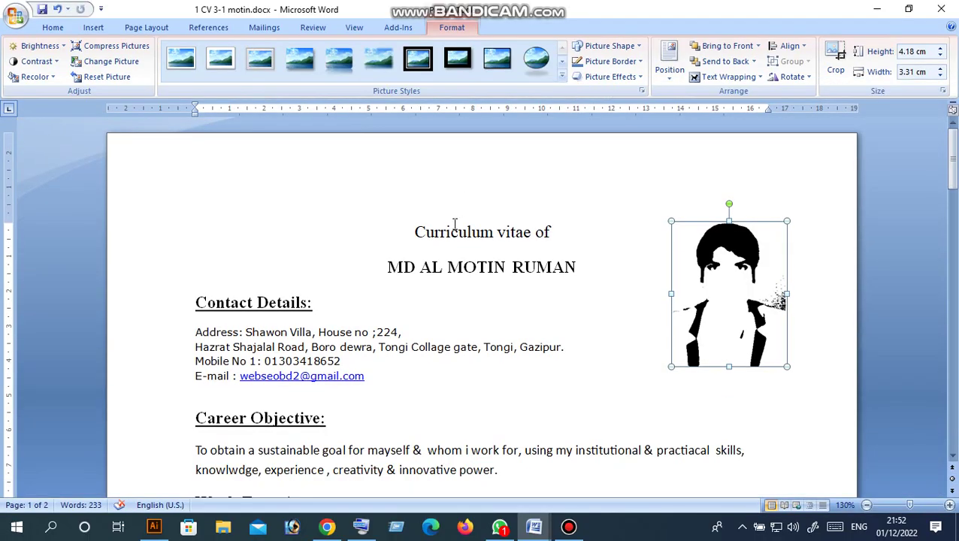
{"action": "left_click_drag", "start_coordinate": [424, 232], "coordinate": [546, 253]}
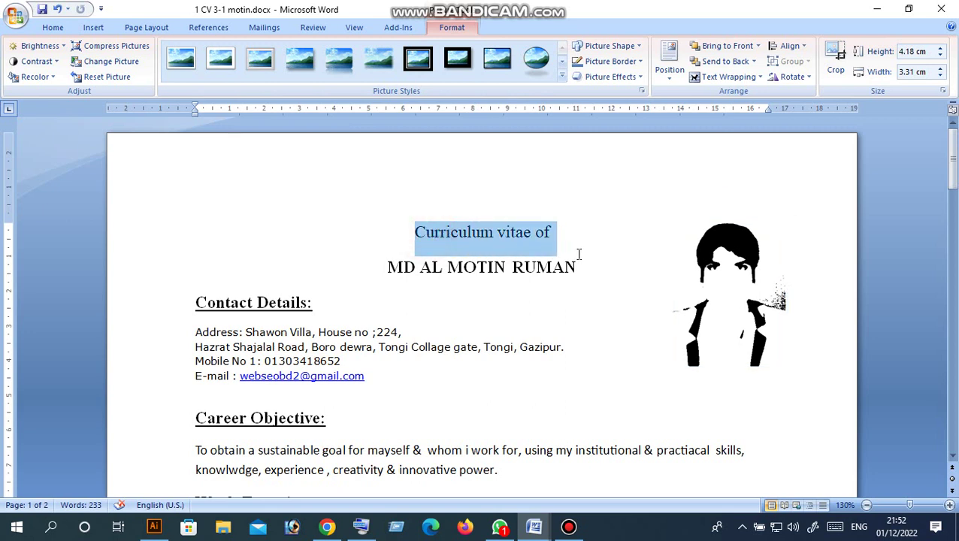
{"action": "left_click", "coordinate": [556, 239]}
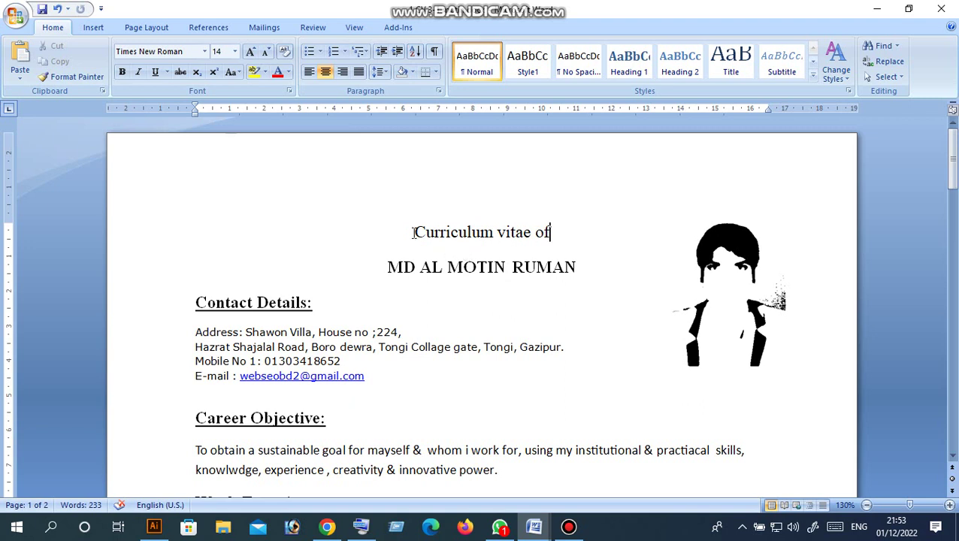
{"action": "left_click_drag", "start_coordinate": [413, 232], "coordinate": [553, 232]}
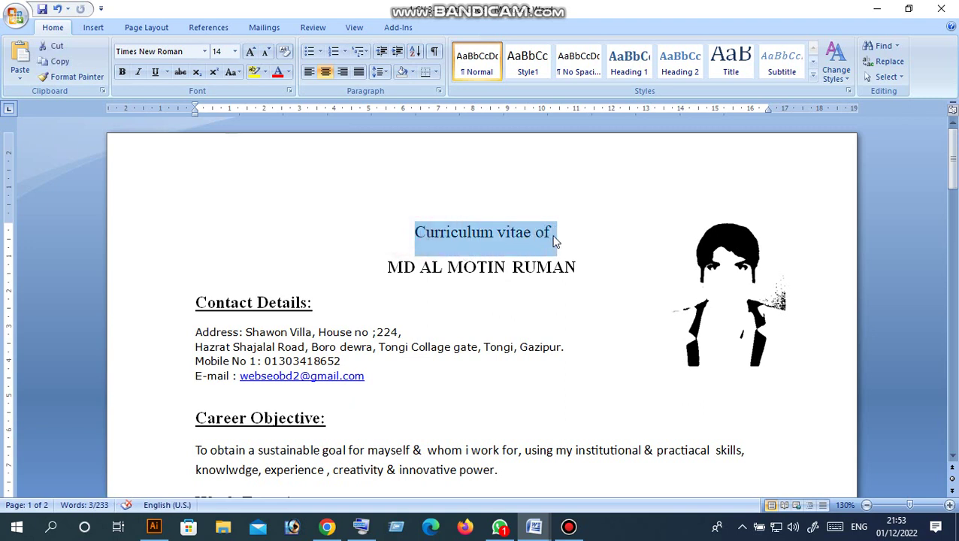
{"action": "left_click", "coordinate": [555, 239]}
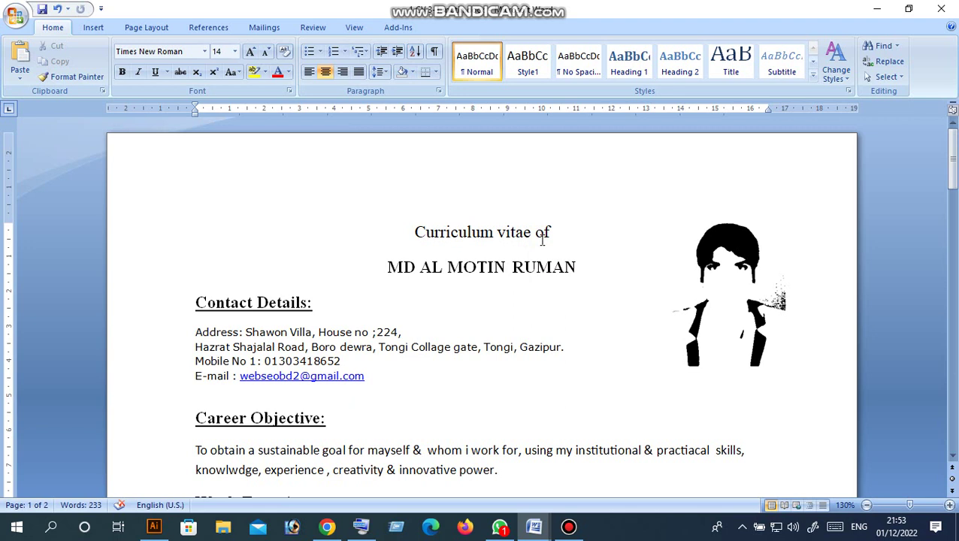
- Select both CV title lines, scroll the pages, then show the desktop
{"action": "left_click_drag", "start_coordinate": [415, 235], "coordinate": [570, 277]}
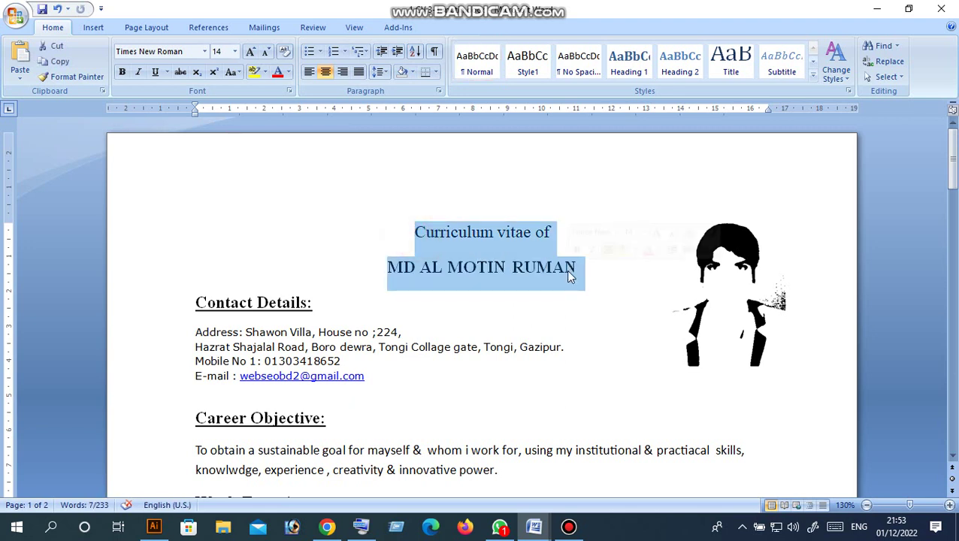
{"action": "left_click", "coordinate": [415, 232]}
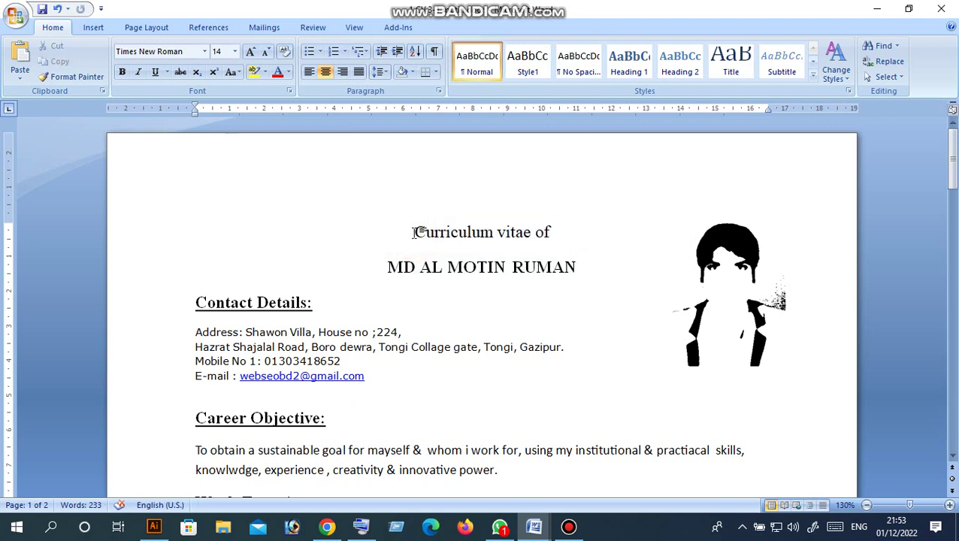
{"action": "left_click_drag", "start_coordinate": [415, 233], "coordinate": [553, 275]}
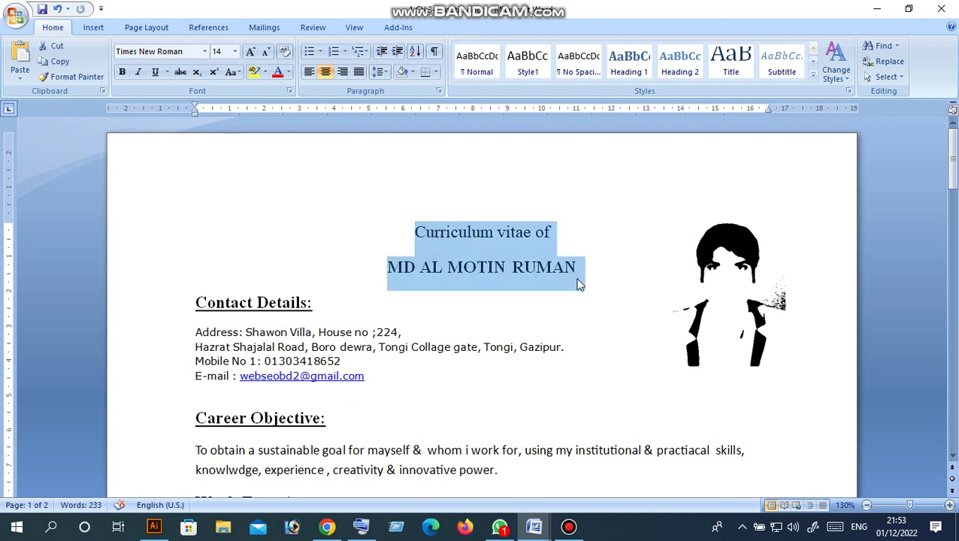
{"action": "scroll", "coordinate": [520, 313], "scroll_direction": "down", "scroll_amount": 1}
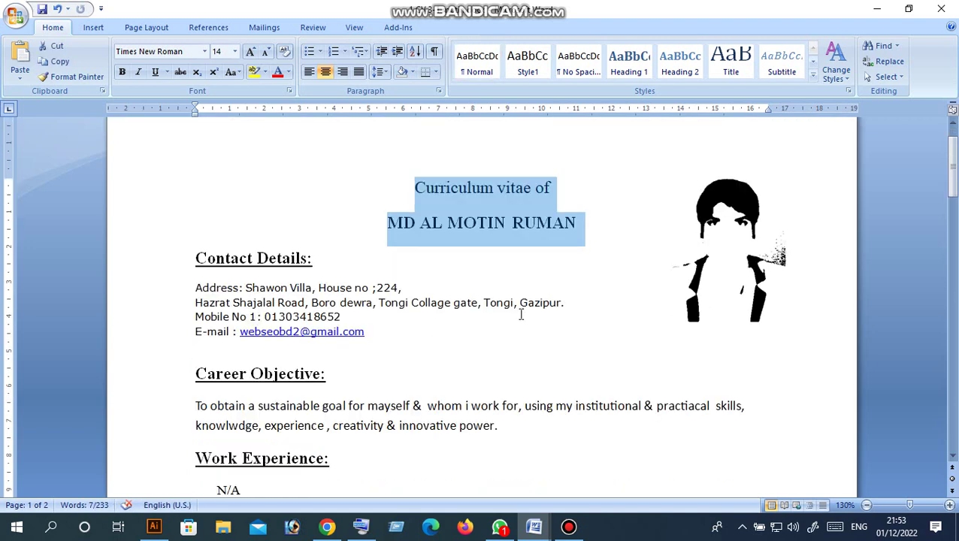
{"action": "scroll", "coordinate": [521, 314], "scroll_direction": "down", "scroll_amount": 1}
{"action": "scroll", "coordinate": [521, 314], "scroll_direction": "up", "scroll_amount": 2}
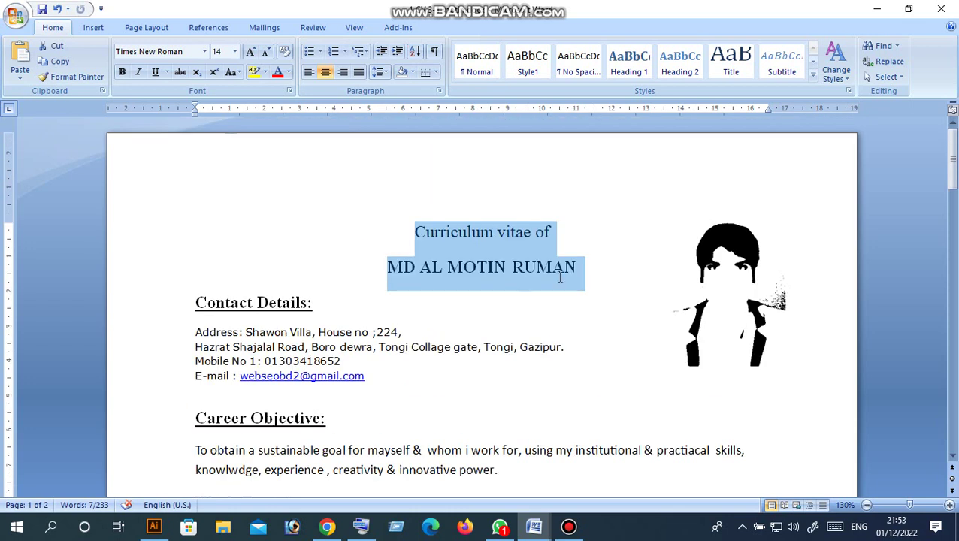
{"action": "key", "text": "super+d"}
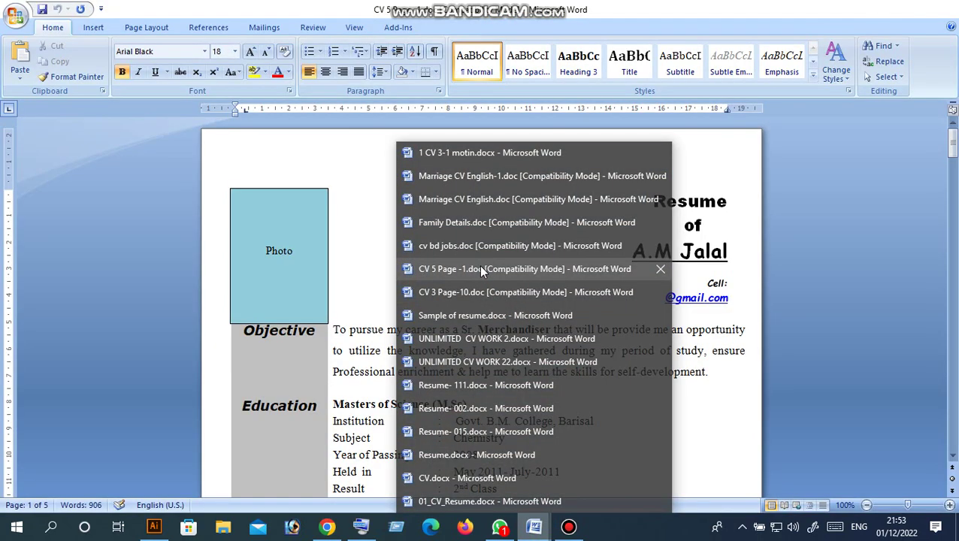
- Switch to 'CV 5 Page -1.doc' and scroll through all pages and the cover letter
{"action": "left_click", "coordinate": [481, 269]}
{"action": "scroll", "coordinate": [366, 284], "scroll_direction": "down", "scroll_amount": 2}
{"action": "scroll", "coordinate": [367, 284], "scroll_direction": "down", "scroll_amount": 3}
{"action": "scroll", "coordinate": [367, 284], "scroll_direction": "down", "scroll_amount": 5}
{"action": "scroll", "coordinate": [366, 284], "scroll_direction": "down", "scroll_amount": 6}
{"action": "scroll", "coordinate": [366, 284], "scroll_direction": "up", "scroll_amount": 2}
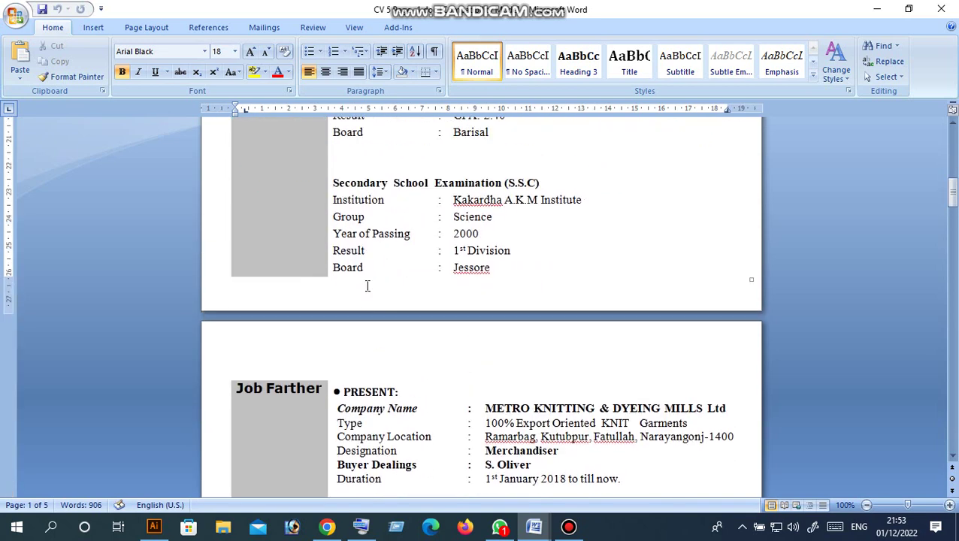
{"action": "scroll", "coordinate": [366, 284], "scroll_direction": "up", "scroll_amount": 3}
{"action": "scroll", "coordinate": [368, 285], "scroll_direction": "up", "scroll_amount": 5}
{"action": "scroll", "coordinate": [379, 293], "scroll_direction": "up", "scroll_amount": 3}
{"action": "scroll", "coordinate": [380, 292], "scroll_direction": "up", "scroll_amount": 2}
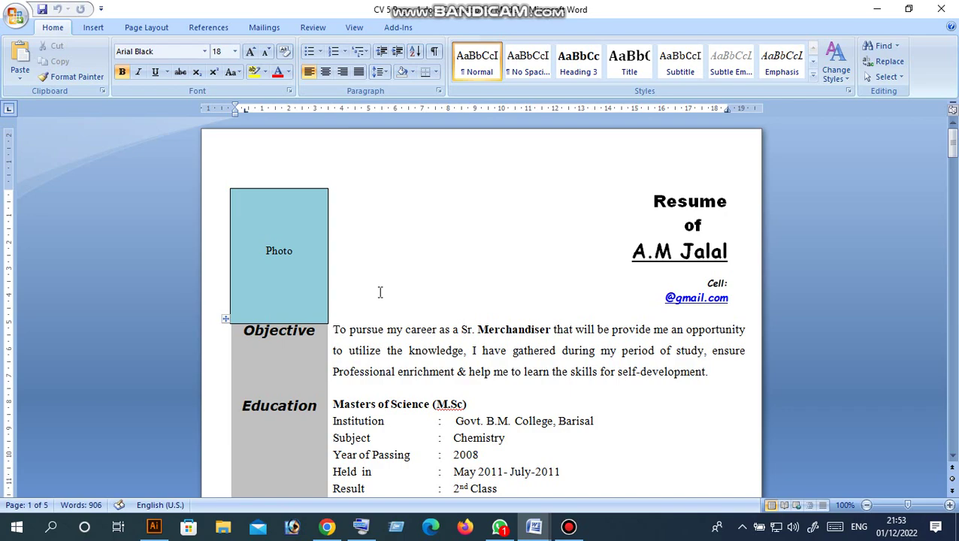
{"action": "scroll", "coordinate": [379, 292], "scroll_direction": "down", "scroll_amount": 3}
{"action": "scroll", "coordinate": [381, 300], "scroll_direction": "down", "scroll_amount": 4}
{"action": "scroll", "coordinate": [380, 300], "scroll_direction": "down", "scroll_amount": 7}
{"action": "scroll", "coordinate": [380, 300], "scroll_direction": "down", "scroll_amount": 3}
{"action": "scroll", "coordinate": [380, 300], "scroll_direction": "down", "scroll_amount": 3}
{"action": "scroll", "coordinate": [380, 301], "scroll_direction": "down", "scroll_amount": 5}
{"action": "scroll", "coordinate": [379, 300], "scroll_direction": "down", "scroll_amount": 7}
{"action": "scroll", "coordinate": [380, 302], "scroll_direction": "down", "scroll_amount": 5}
{"action": "scroll", "coordinate": [379, 303], "scroll_direction": "down", "scroll_amount": 7}
{"action": "scroll", "coordinate": [379, 303], "scroll_direction": "down", "scroll_amount": 6}
{"action": "scroll", "coordinate": [379, 303], "scroll_direction": "down", "scroll_amount": 5}
{"action": "scroll", "coordinate": [380, 303], "scroll_direction": "down", "scroll_amount": 5}
{"action": "scroll", "coordinate": [380, 303], "scroll_direction": "down", "scroll_amount": 4}
{"action": "scroll", "coordinate": [381, 301], "scroll_direction": "down", "scroll_amount": 5}
{"action": "scroll", "coordinate": [380, 302], "scroll_direction": "down", "scroll_amount": 4}
{"action": "scroll", "coordinate": [380, 302], "scroll_direction": "down", "scroll_amount": 5}
{"action": "scroll", "coordinate": [380, 302], "scroll_direction": "down", "scroll_amount": 5}
{"action": "scroll", "coordinate": [380, 302], "scroll_direction": "down", "scroll_amount": 5}
{"action": "scroll", "coordinate": [379, 303], "scroll_direction": "down", "scroll_amount": 5}
{"action": "scroll", "coordinate": [379, 303], "scroll_direction": "down", "scroll_amount": 3}
{"action": "scroll", "coordinate": [379, 303], "scroll_direction": "down", "scroll_amount": 4}
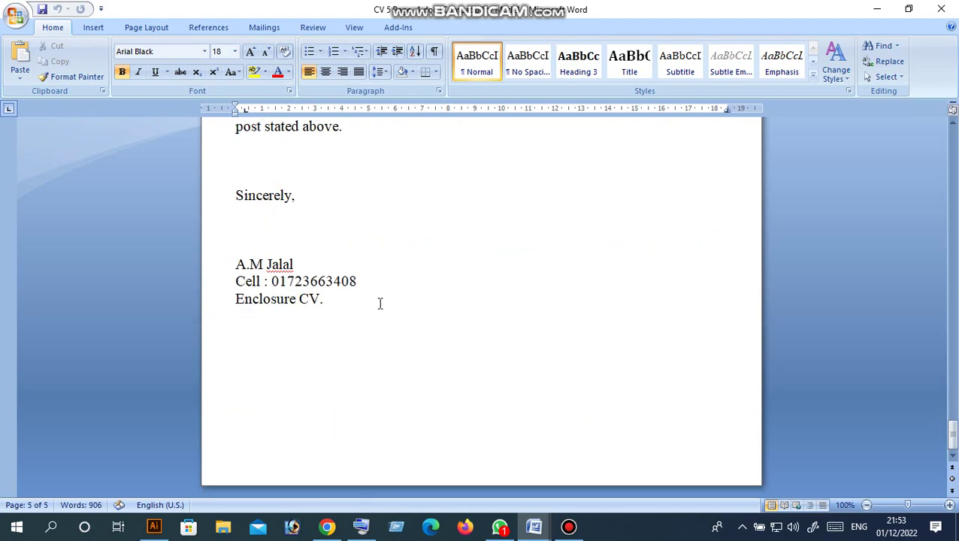
{"action": "scroll", "coordinate": [380, 303], "scroll_direction": "up", "scroll_amount": 5}
{"action": "scroll", "coordinate": [380, 303], "scroll_direction": "up", "scroll_amount": 4}
{"action": "scroll", "coordinate": [379, 303], "scroll_direction": "up", "scroll_amount": 4}
{"action": "scroll", "coordinate": [380, 303], "scroll_direction": "up", "scroll_amount": 3}
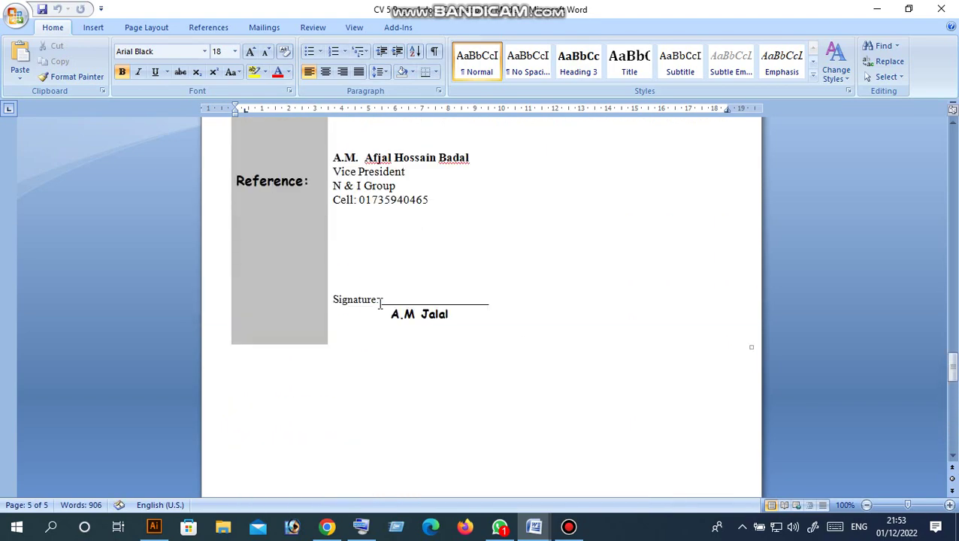
{"action": "scroll", "coordinate": [381, 302], "scroll_direction": "up", "scroll_amount": 5}
{"action": "scroll", "coordinate": [380, 302], "scroll_direction": "up", "scroll_amount": 4}
{"action": "scroll", "coordinate": [379, 303], "scroll_direction": "up", "scroll_amount": 5}
{"action": "scroll", "coordinate": [380, 303], "scroll_direction": "up", "scroll_amount": 5}
{"action": "scroll", "coordinate": [380, 303], "scroll_direction": "up", "scroll_amount": 5}
{"action": "scroll", "coordinate": [379, 303], "scroll_direction": "up", "scroll_amount": 4}
{"action": "scroll", "coordinate": [380, 303], "scroll_direction": "up", "scroll_amount": 5}
{"action": "scroll", "coordinate": [380, 303], "scroll_direction": "up", "scroll_amount": 4}
{"action": "scroll", "coordinate": [379, 303], "scroll_direction": "up", "scroll_amount": 4}
{"action": "scroll", "coordinate": [379, 303], "scroll_direction": "up", "scroll_amount": 5}
{"action": "scroll", "coordinate": [379, 303], "scroll_direction": "up", "scroll_amount": 3}
{"action": "scroll", "coordinate": [380, 303], "scroll_direction": "up", "scroll_amount": 4}
{"action": "scroll", "coordinate": [380, 303], "scroll_direction": "up", "scroll_amount": 3}
{"action": "scroll", "coordinate": [380, 303], "scroll_direction": "up", "scroll_amount": 3}
{"action": "scroll", "coordinate": [379, 303], "scroll_direction": "up", "scroll_amount": 4}
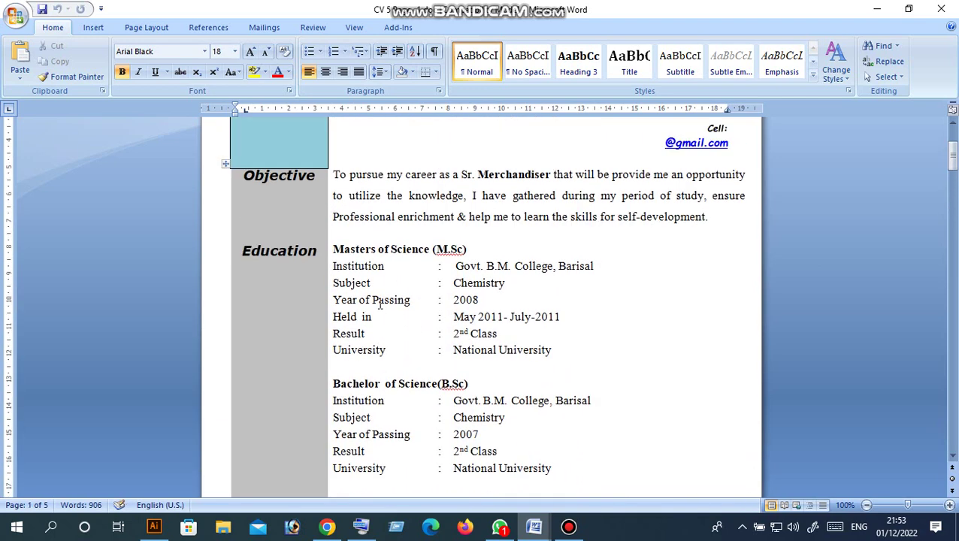
{"action": "scroll", "coordinate": [380, 303], "scroll_direction": "up", "scroll_amount": 4}
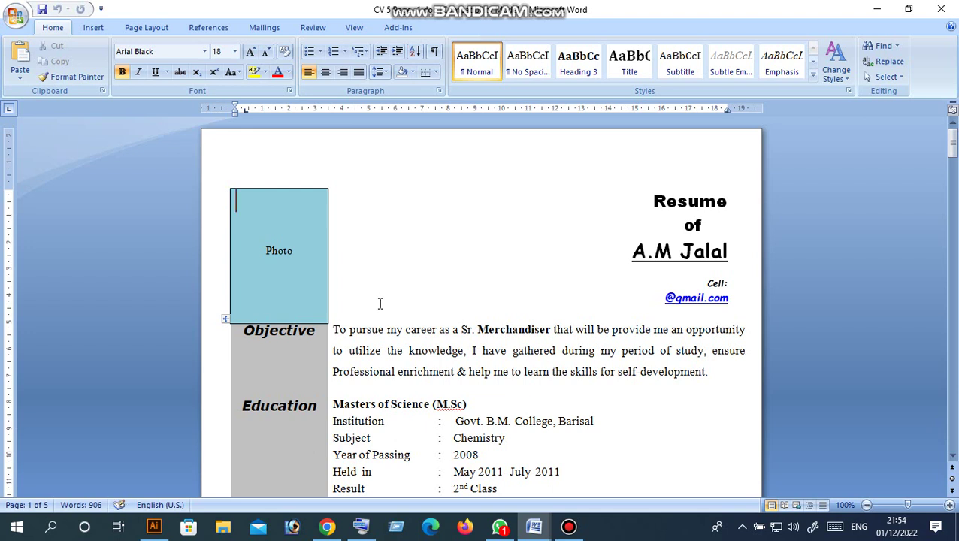
{"action": "scroll", "coordinate": [379, 303], "scroll_direction": "down", "scroll_amount": 1}
{"action": "scroll", "coordinate": [379, 303], "scroll_direction": "up", "scroll_amount": 1}
- Select the Photo placeholder box, deselect it, and minimise Word
{"action": "left_click_drag", "start_coordinate": [243, 197], "coordinate": [288, 256]}
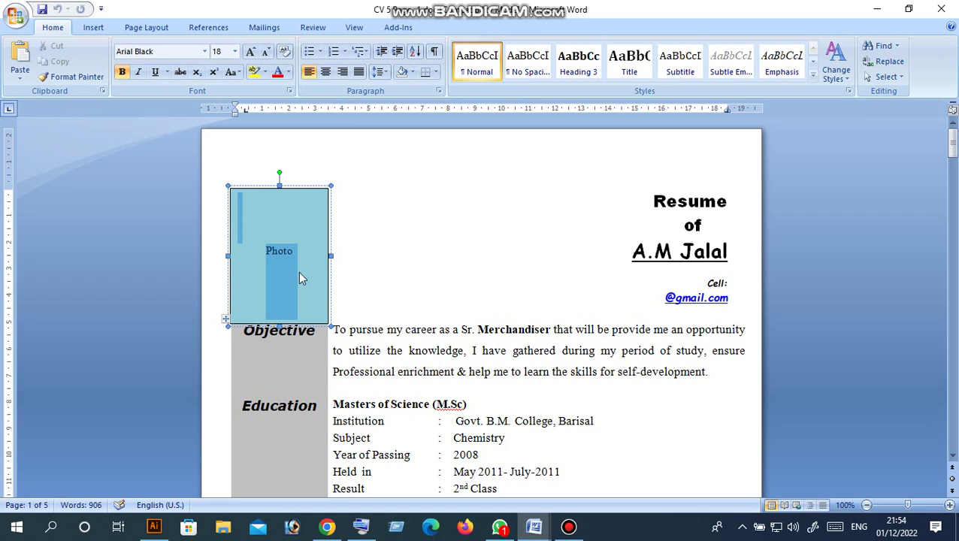
{"action": "left_click", "coordinate": [406, 303]}
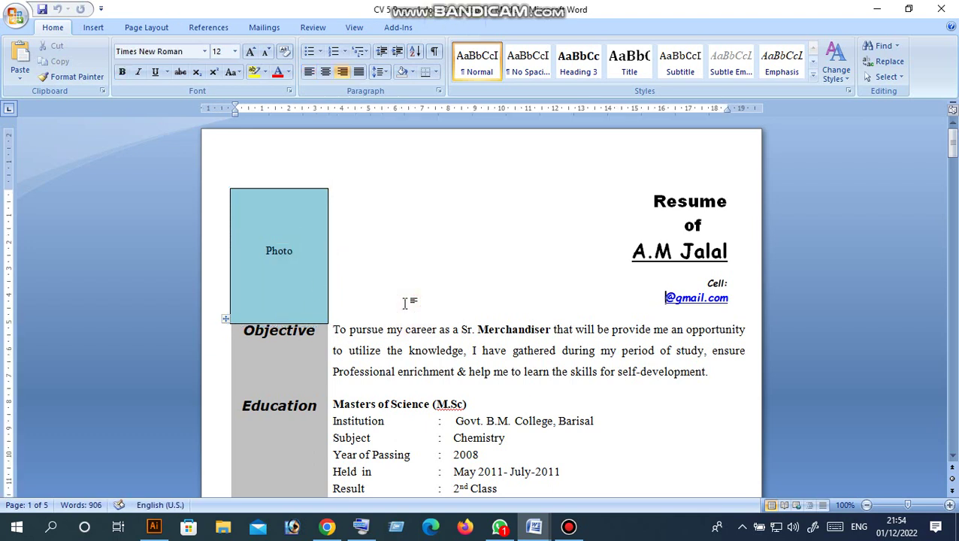
{"action": "left_click", "coordinate": [876, 9]}
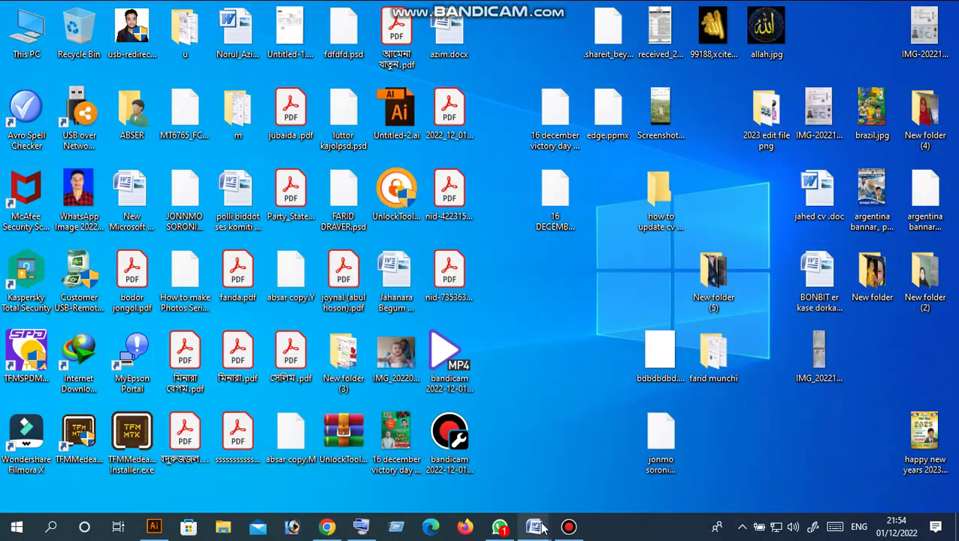
- Open a resume from Word's recent documents and switch to 'Resume- 002.docx'
{"action": "right_click", "coordinate": [534, 526]}
{"action": "left_click", "coordinate": [481, 316]}
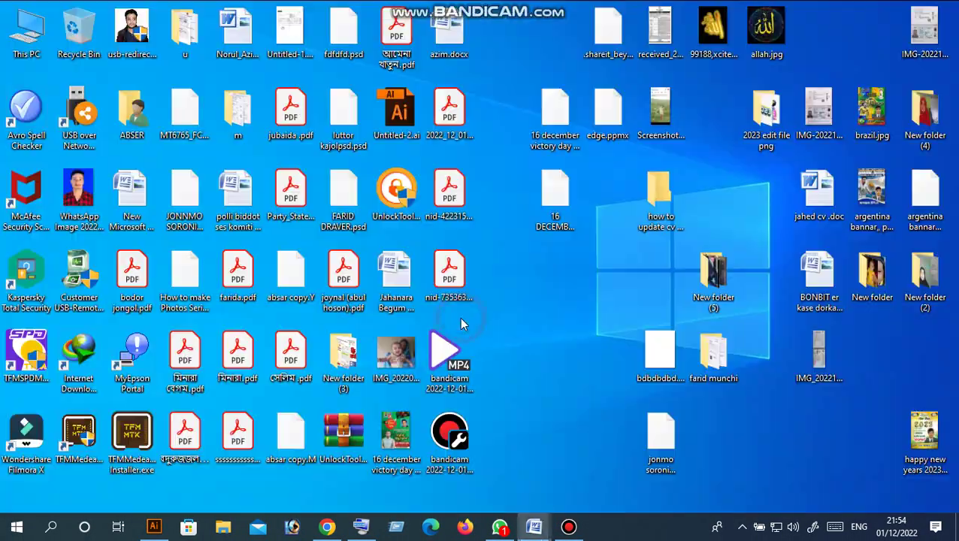
{"action": "left_click", "coordinate": [877, 9]}
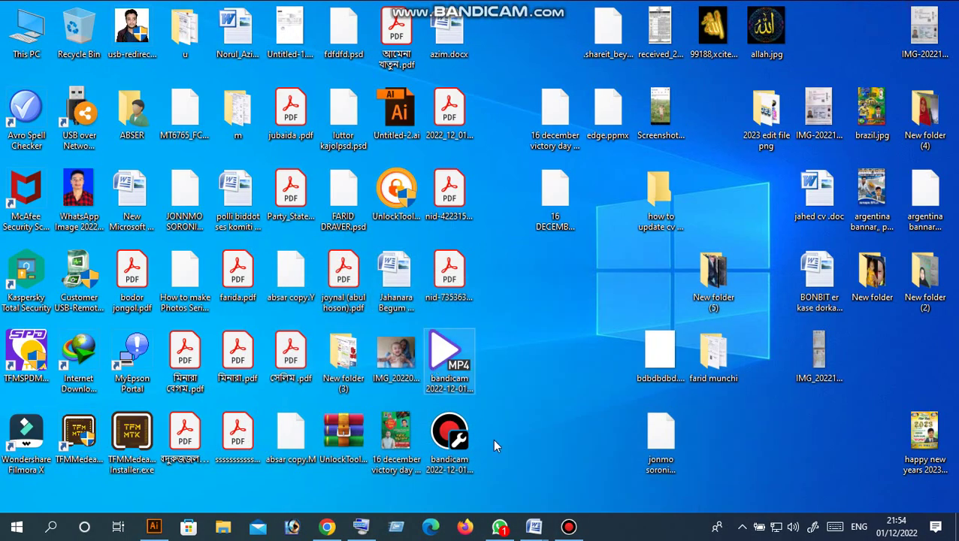
{"action": "left_click", "coordinate": [546, 531]}
{"action": "left_click", "coordinate": [475, 407]}
- Scroll through both resume pages and select the name and job title header
{"action": "scroll", "coordinate": [420, 313], "scroll_direction": "down", "scroll_amount": 3}
{"action": "scroll", "coordinate": [398, 320], "scroll_direction": "down", "scroll_amount": 5}
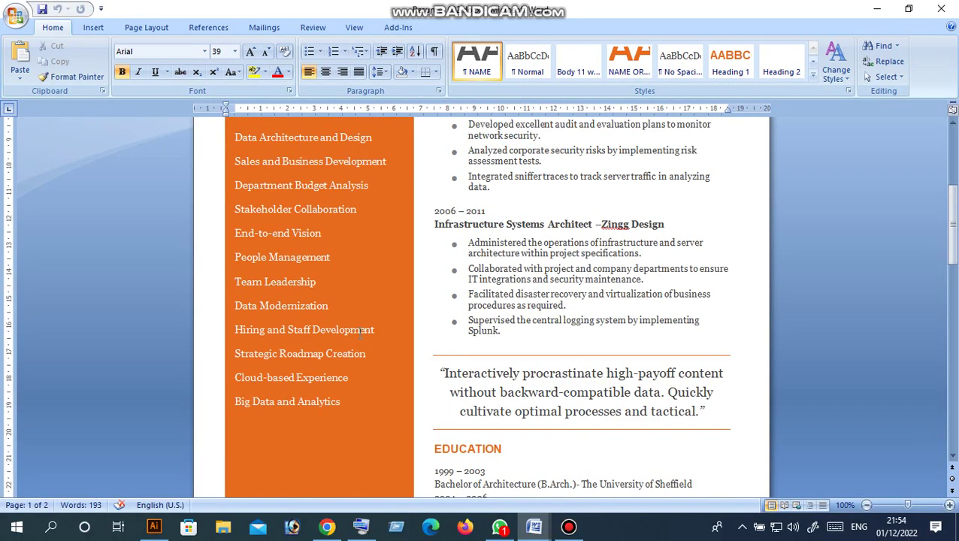
{"action": "scroll", "coordinate": [366, 333], "scroll_direction": "down", "scroll_amount": 7}
{"action": "scroll", "coordinate": [366, 332], "scroll_direction": "up", "scroll_amount": 3}
{"action": "scroll", "coordinate": [366, 332], "scroll_direction": "up", "scroll_amount": 5}
{"action": "scroll", "coordinate": [367, 332], "scroll_direction": "up", "scroll_amount": 7}
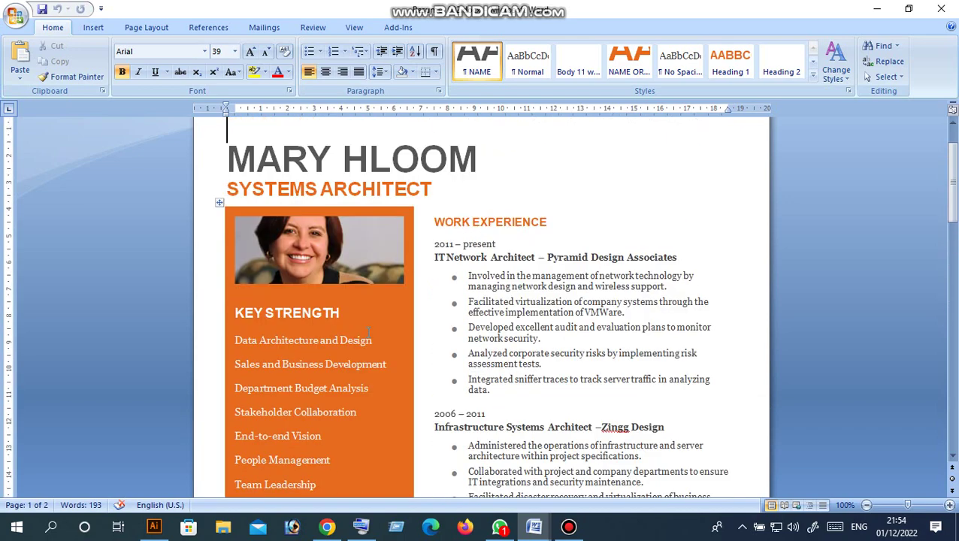
{"action": "scroll", "coordinate": [298, 242], "scroll_direction": "up", "scroll_amount": 2}
{"action": "mouse_move", "coordinate": [233, 220]}
{"action": "left_mouse_down"}
{"action": "mouse_move", "coordinate": [478, 359]}
{"action": "mouse_move", "coordinate": [527, 244]}
{"action": "left_mouse_up"}
- Scroll the Systems Architect resume once more and close it
{"action": "scroll", "coordinate": [526, 242], "scroll_direction": "down", "scroll_amount": 5}
{"action": "scroll", "coordinate": [530, 248], "scroll_direction": "down", "scroll_amount": 7}
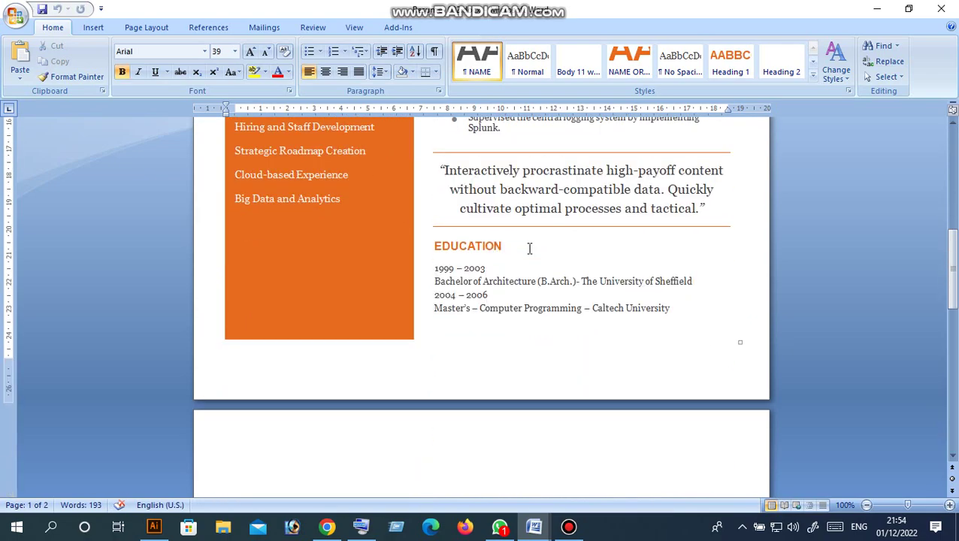
{"action": "scroll", "coordinate": [537, 246], "scroll_direction": "down", "scroll_amount": 5}
{"action": "scroll", "coordinate": [537, 246], "scroll_direction": "up", "scroll_amount": 3}
{"action": "scroll", "coordinate": [545, 248], "scroll_direction": "up", "scroll_amount": 10}
{"action": "scroll", "coordinate": [566, 250], "scroll_direction": "up", "scroll_amount": 4}
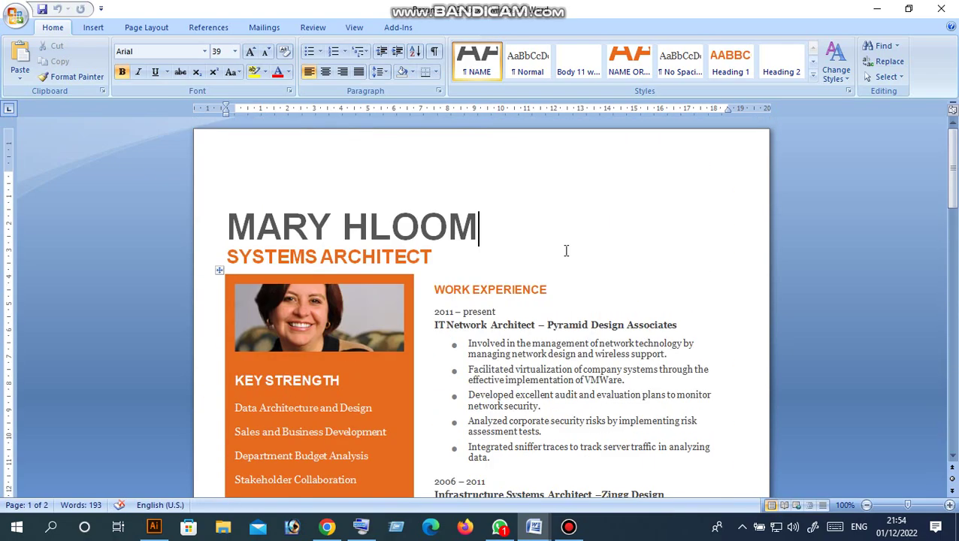
{"action": "left_click", "coordinate": [953, 8]}
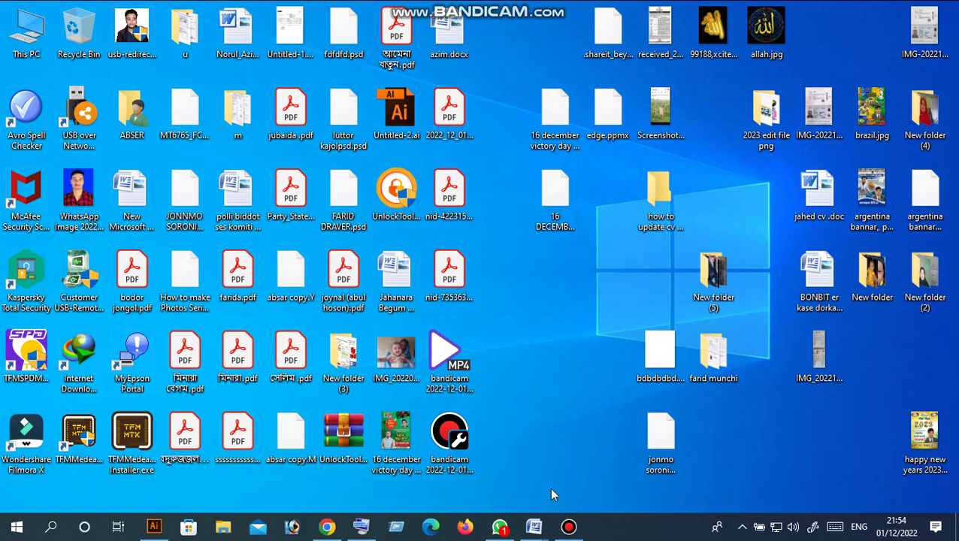
- Reopen the first CV from recent documents and close it without saving
{"action": "right_click", "coordinate": [538, 531]}
{"action": "left_click", "coordinate": [491, 174]}
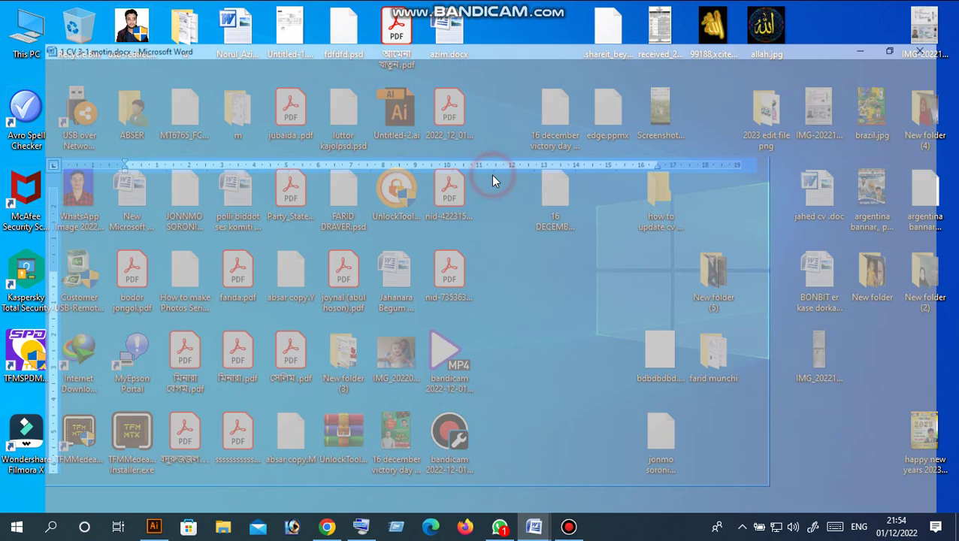
{"action": "left_click", "coordinate": [941, 9]}
{"action": "left_click", "coordinate": [487, 300]}
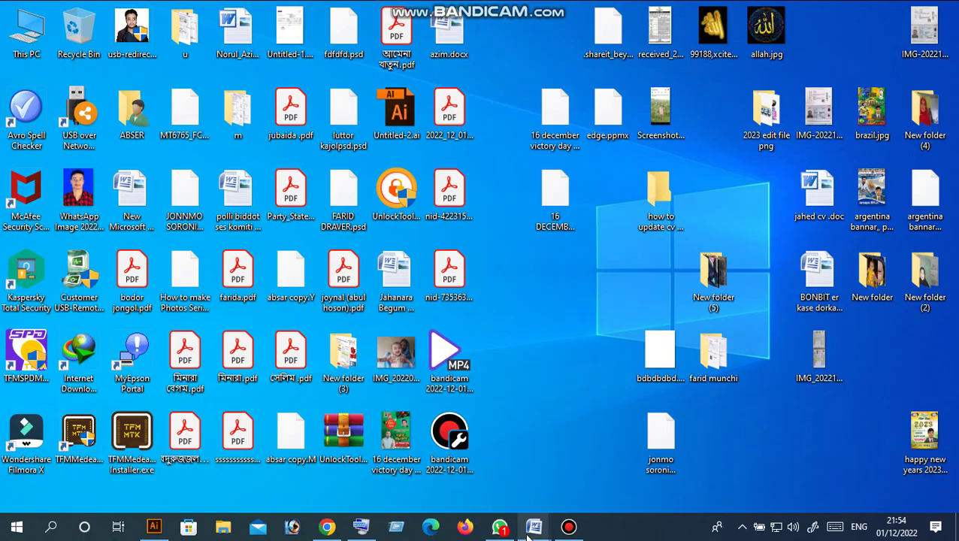
- Bring up 'Marriage CV English-1.doc', select the BIO-DATA title line and scroll through it
{"action": "right_click", "coordinate": [529, 534]}
{"action": "left_click", "coordinate": [537, 198]}
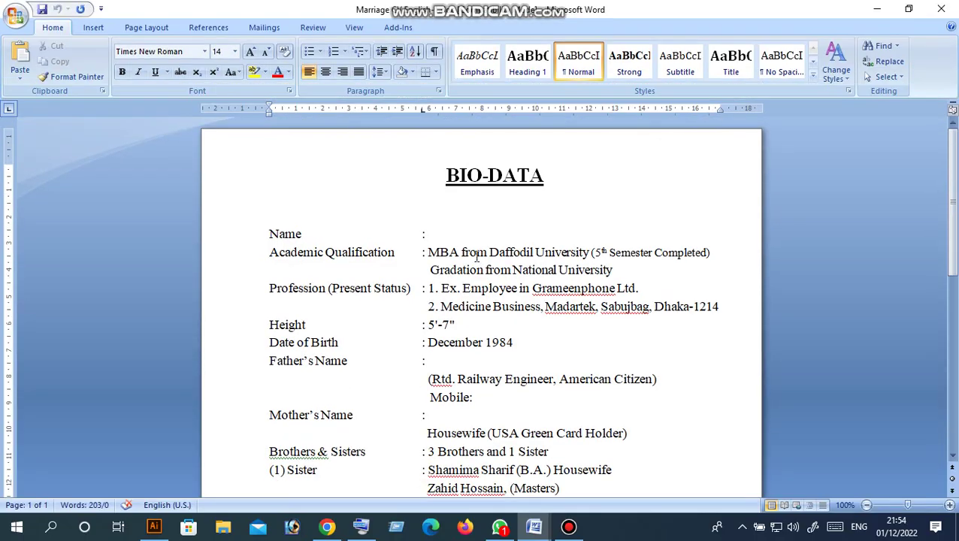
{"action": "triple_click", "coordinate": [449, 177]}
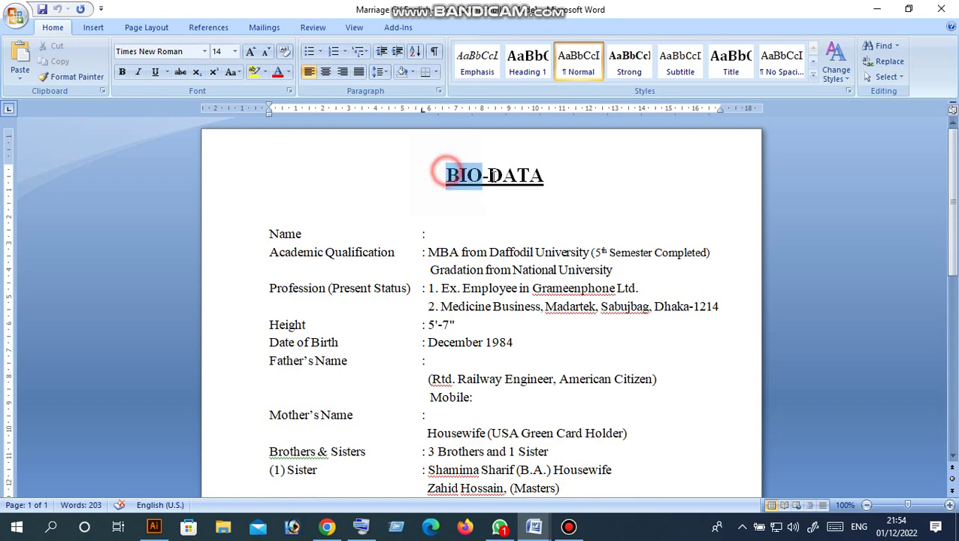
{"action": "scroll", "coordinate": [350, 277], "scroll_direction": "down", "scroll_amount": 4}
{"action": "scroll", "coordinate": [350, 277], "scroll_direction": "down", "scroll_amount": 2}
{"action": "scroll", "coordinate": [350, 278], "scroll_direction": "down", "scroll_amount": 4}
{"action": "scroll", "coordinate": [355, 282], "scroll_direction": "up", "scroll_amount": 8}
{"action": "scroll", "coordinate": [358, 286], "scroll_direction": "up", "scroll_amount": 3}
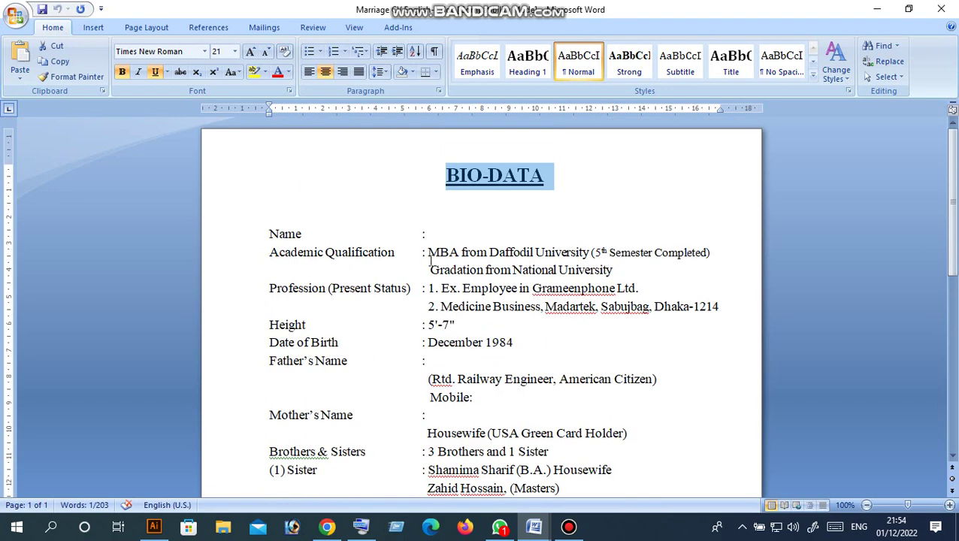
{"action": "scroll", "coordinate": [396, 335], "scroll_direction": "down", "scroll_amount": 4}
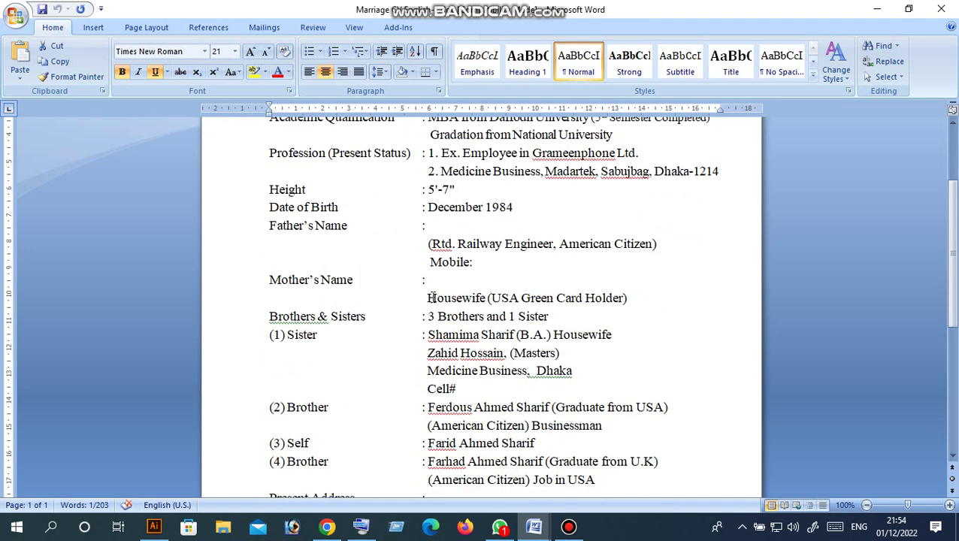
- Overwrite the start of the (1) Sister entry with 'fdffghfgfgfgfg', then close without saving
{"action": "left_click_drag", "start_coordinate": [427, 298], "coordinate": [577, 430]}
{"action": "left_click", "coordinate": [533, 344]}
{"action": "left_click_drag", "start_coordinate": [610, 317], "coordinate": [449, 336]}
{"action": "type", "text": "fdffghfmima Sharif (B.A."}
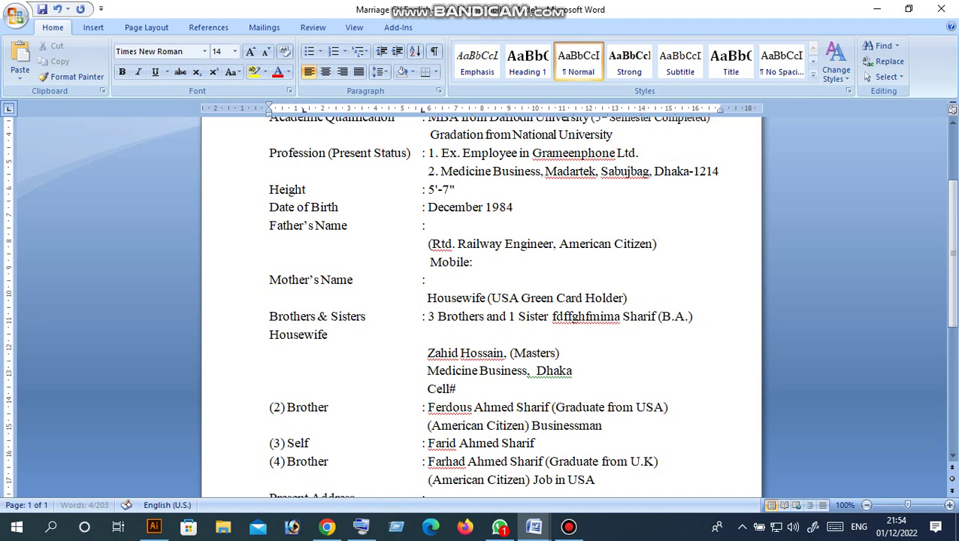
{"action": "type", "text": "gfgfgfgfgfgf"}
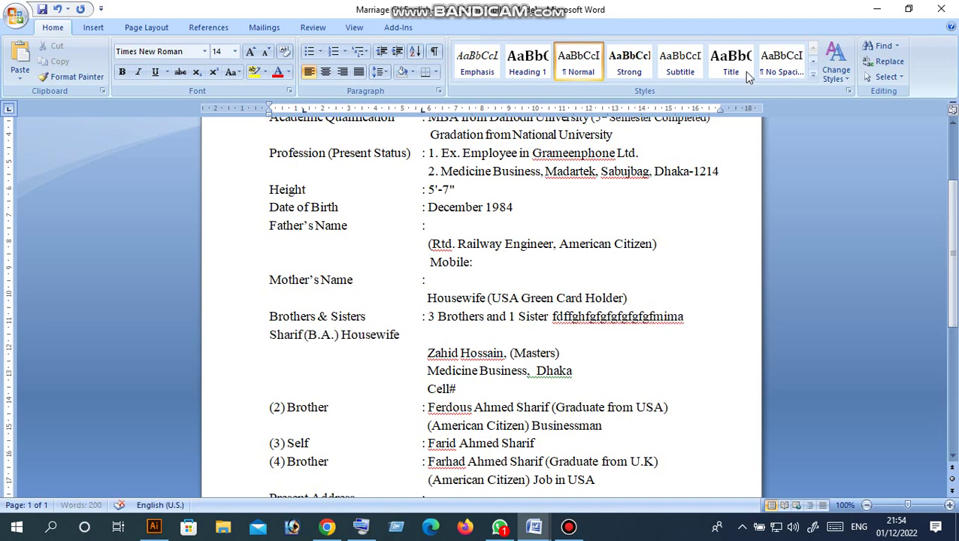
{"action": "left_click", "coordinate": [938, 17]}
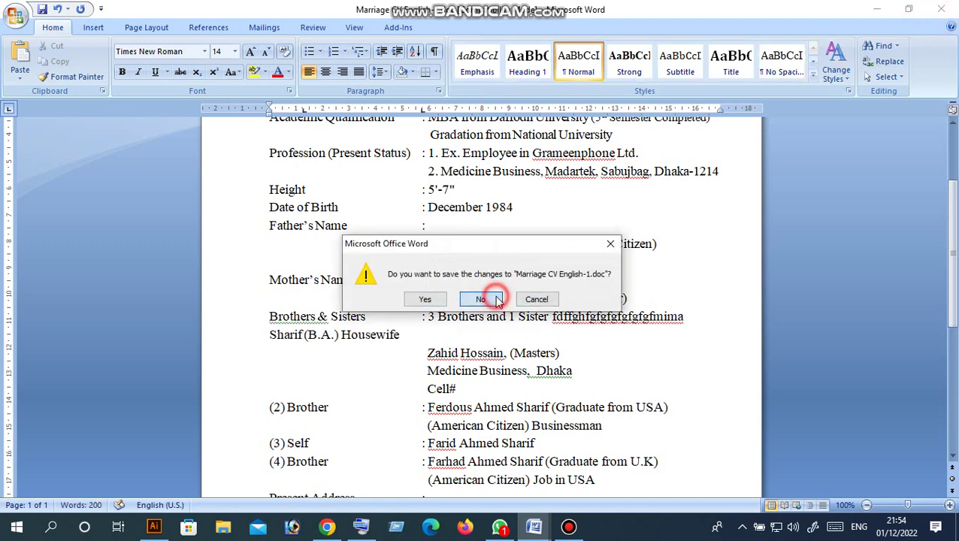
{"action": "left_click", "coordinate": [496, 299]}
{"action": "mouse_move", "coordinate": [533, 527]}
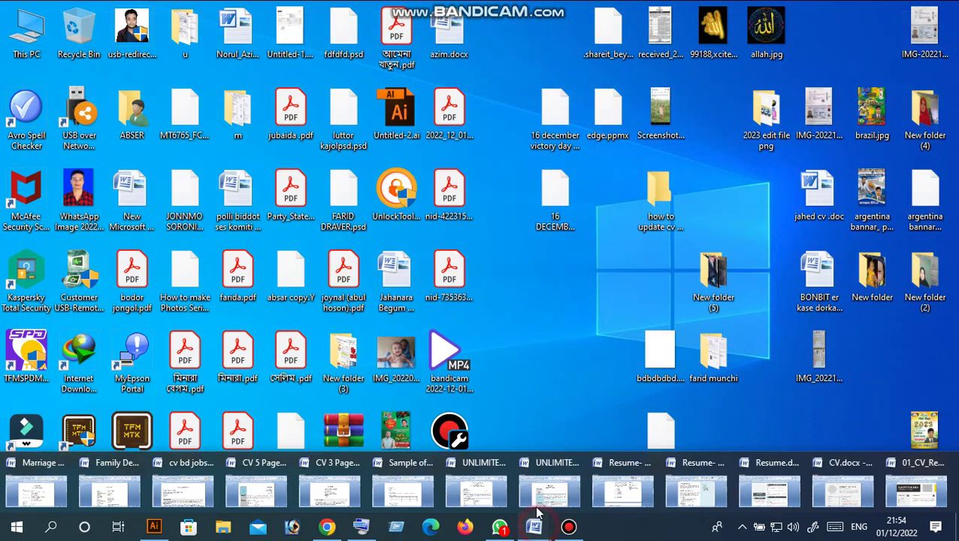
- Open the Family Bio-Data document, select its three title lines, review it and close it
{"action": "left_click", "coordinate": [56, 492]}
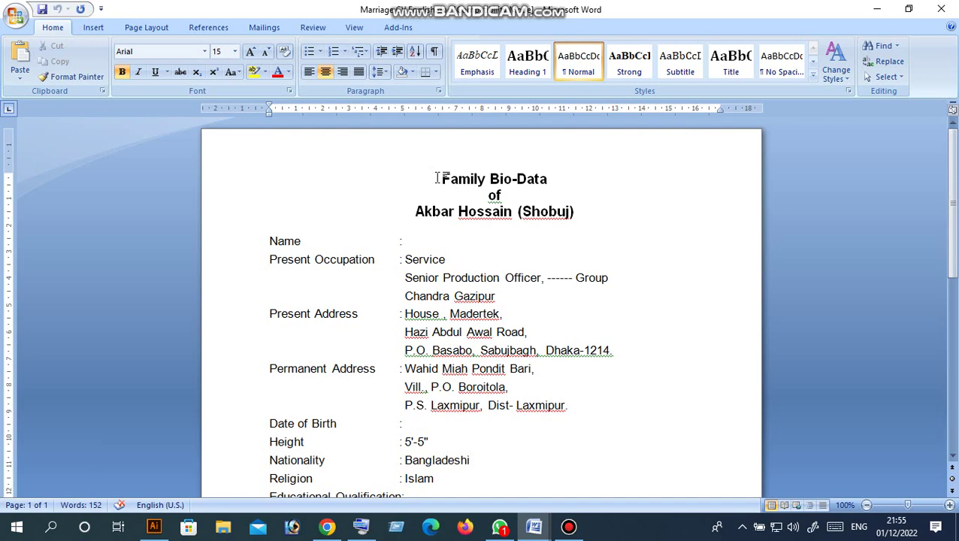
{"action": "left_click_drag", "start_coordinate": [436, 178], "coordinate": [534, 205]}
{"action": "scroll", "coordinate": [548, 276], "scroll_direction": "down", "scroll_amount": 3}
{"action": "scroll", "coordinate": [548, 276], "scroll_direction": "down", "scroll_amount": 2}
{"action": "scroll", "coordinate": [549, 275], "scroll_direction": "down", "scroll_amount": 2}
{"action": "scroll", "coordinate": [549, 276], "scroll_direction": "up", "scroll_amount": 3}
{"action": "scroll", "coordinate": [549, 276], "scroll_direction": "up", "scroll_amount": 4}
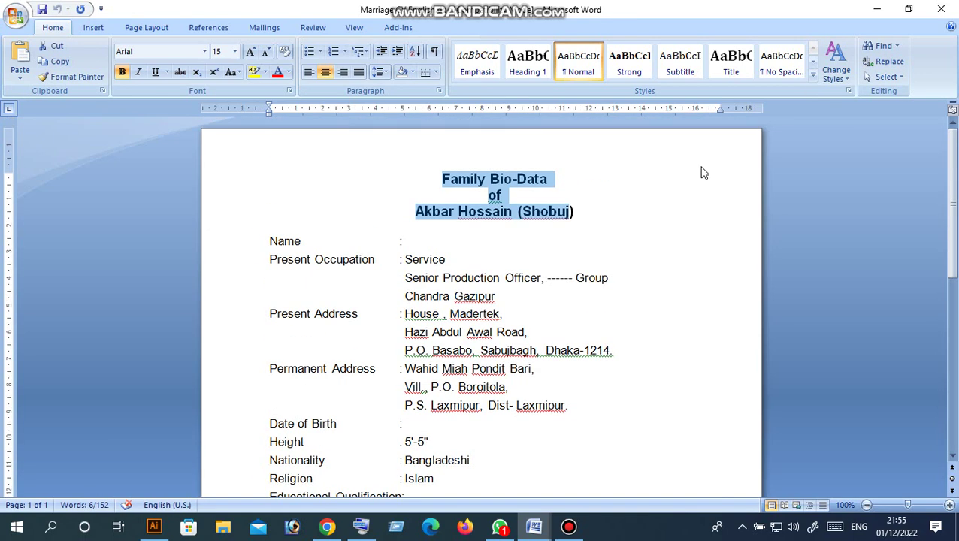
{"action": "left_click", "coordinate": [951, 9]}
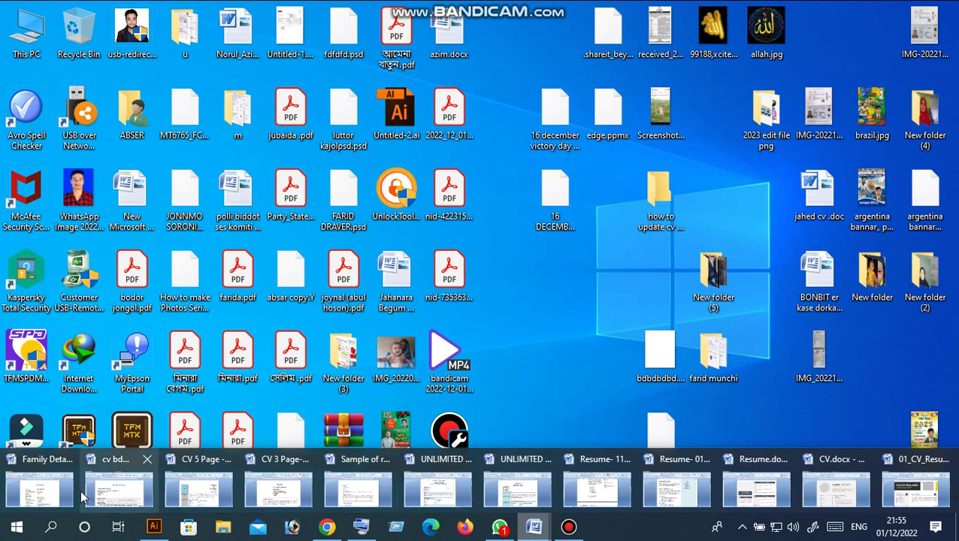
- Look over Family Details.doc, close it, and bring up cv bd jobs.doc
{"action": "left_click", "coordinate": [61, 490]}
{"action": "mouse_move", "coordinate": [439, 195]}
{"action": "left_mouse_down"}
{"action": "mouse_move", "coordinate": [655, 509]}
{"action": "mouse_move", "coordinate": [654, 488]}
{"action": "left_mouse_up"}
{"action": "left_click", "coordinate": [625, 259]}
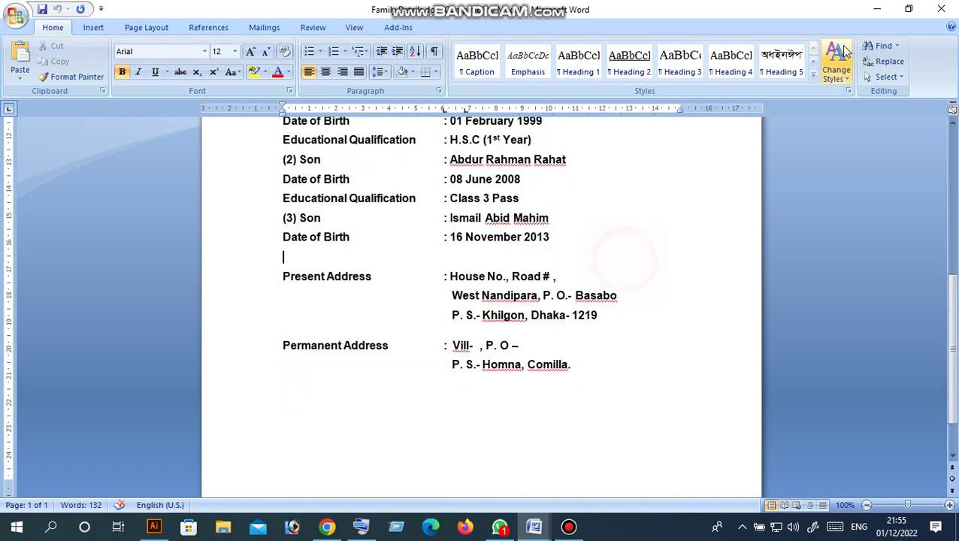
{"action": "left_click", "coordinate": [948, 9]}
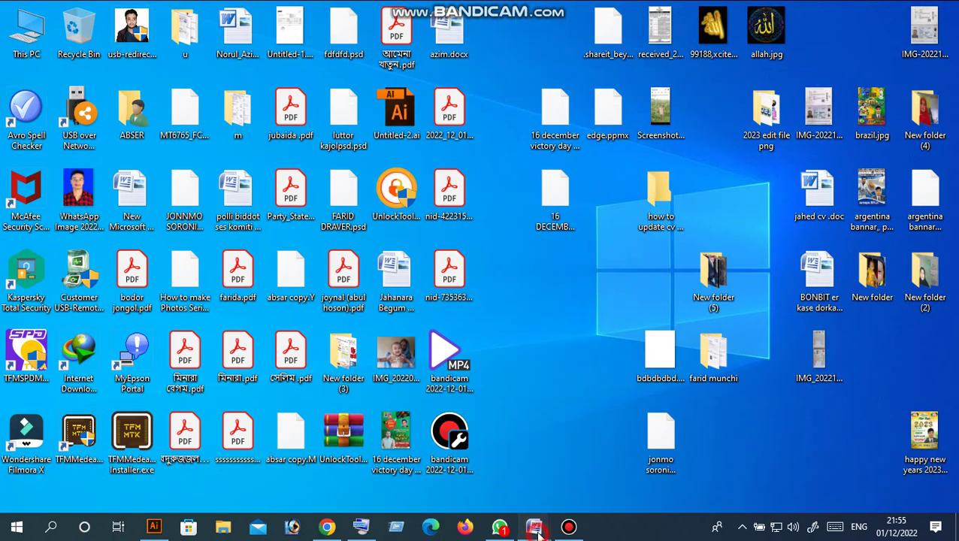
{"action": "left_click", "coordinate": [44, 485]}
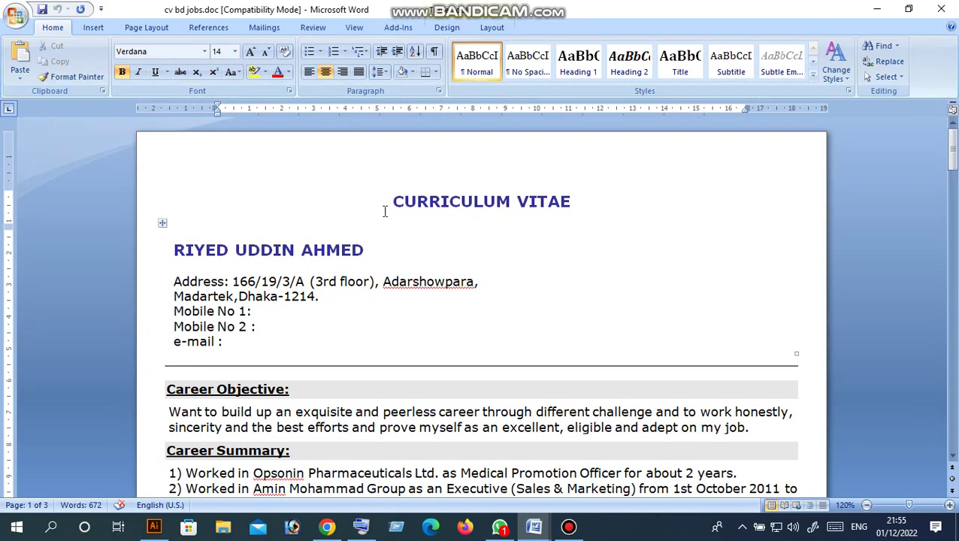
- Read through the cv bd jobs CV from top to bottom, then close it
{"action": "scroll", "coordinate": [385, 211], "scroll_direction": "down", "scroll_amount": 4}
{"action": "scroll", "coordinate": [385, 218], "scroll_direction": "down", "scroll_amount": 10}
{"action": "scroll", "coordinate": [391, 248], "scroll_direction": "down", "scroll_amount": 8}
{"action": "scroll", "coordinate": [395, 279], "scroll_direction": "down", "scroll_amount": 10}
{"action": "scroll", "coordinate": [396, 279], "scroll_direction": "down", "scroll_amount": 7}
{"action": "scroll", "coordinate": [397, 280], "scroll_direction": "down", "scroll_amount": 7}
{"action": "scroll", "coordinate": [399, 280], "scroll_direction": "down", "scroll_amount": 6}
{"action": "scroll", "coordinate": [400, 279], "scroll_direction": "down", "scroll_amount": 6}
{"action": "scroll", "coordinate": [402, 279], "scroll_direction": "up", "scroll_amount": 1}
{"action": "scroll", "coordinate": [401, 279], "scroll_direction": "up", "scroll_amount": 7}
{"action": "scroll", "coordinate": [401, 279], "scroll_direction": "up", "scroll_amount": 6}
{"action": "scroll", "coordinate": [402, 280], "scroll_direction": "up", "scroll_amount": 8}
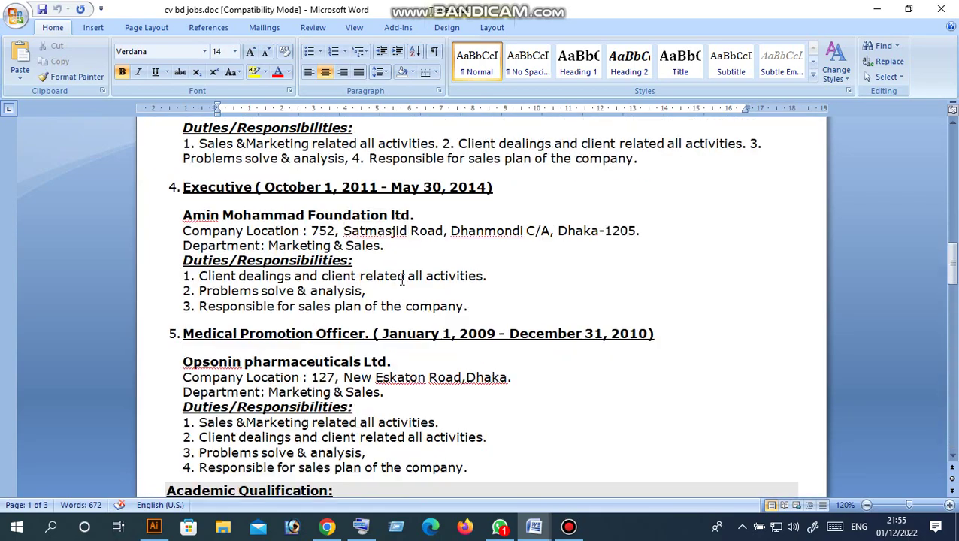
{"action": "scroll", "coordinate": [402, 279], "scroll_direction": "up", "scroll_amount": 5}
{"action": "scroll", "coordinate": [402, 280], "scroll_direction": "up", "scroll_amount": 11}
{"action": "scroll", "coordinate": [402, 280], "scroll_direction": "up", "scroll_amount": 5}
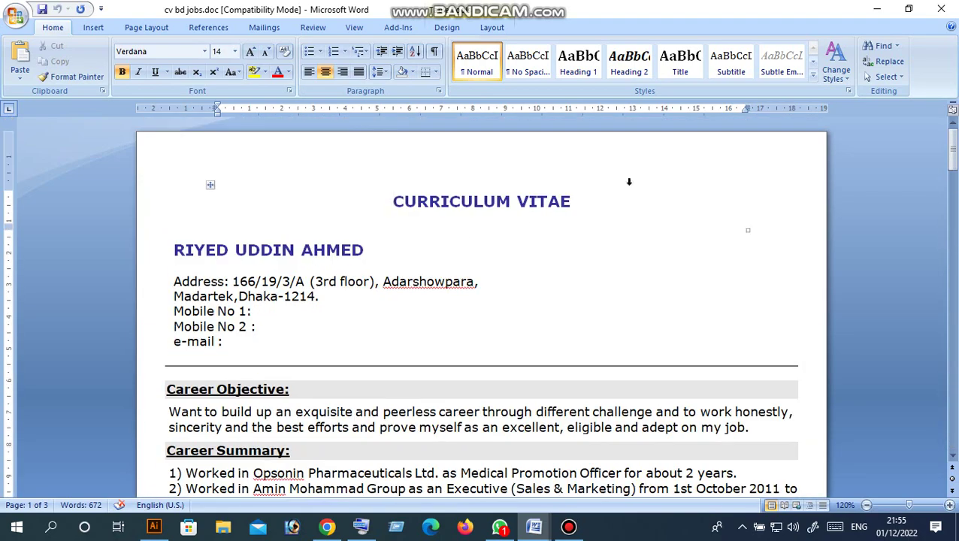
{"action": "left_click", "coordinate": [932, 14]}
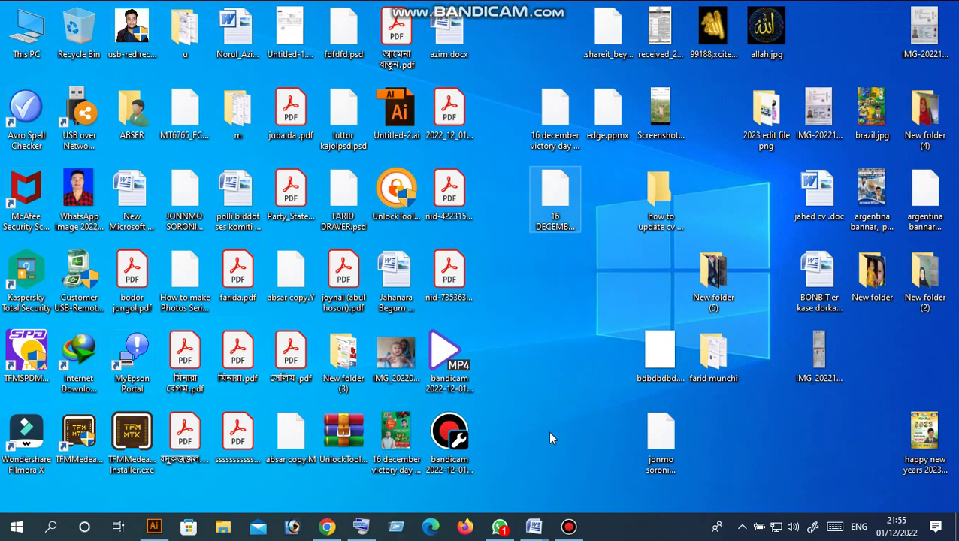
- Look over the five-page CV 5 Page-1 resume, select its Photo box, then close it
{"action": "left_click", "coordinate": [57, 490]}
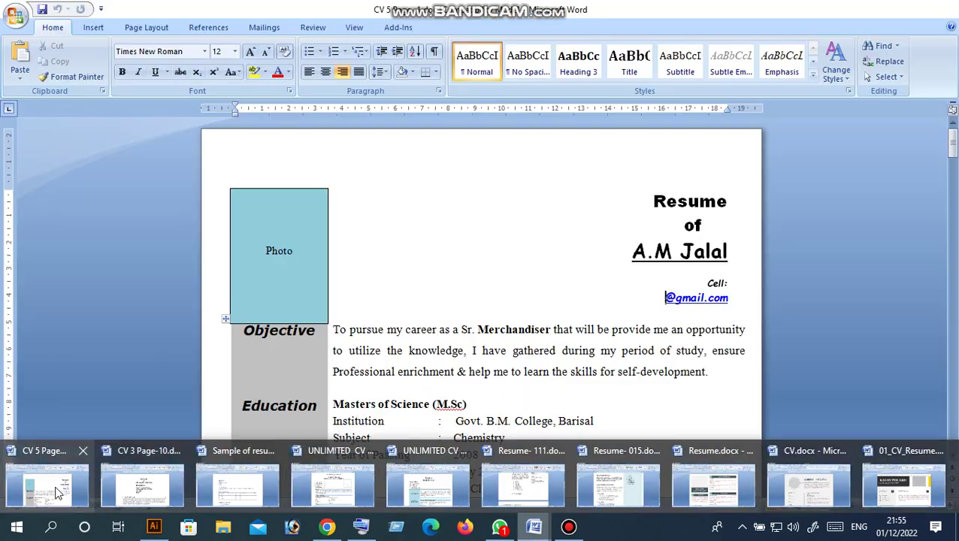
{"action": "scroll", "coordinate": [445, 299], "scroll_direction": "down", "scroll_amount": 2}
{"action": "scroll", "coordinate": [484, 292], "scroll_direction": "down", "scroll_amount": 7}
{"action": "scroll", "coordinate": [483, 292], "scroll_direction": "down", "scroll_amount": 5}
{"action": "scroll", "coordinate": [481, 296], "scroll_direction": "down", "scroll_amount": 5}
{"action": "scroll", "coordinate": [478, 303], "scroll_direction": "down", "scroll_amount": 4}
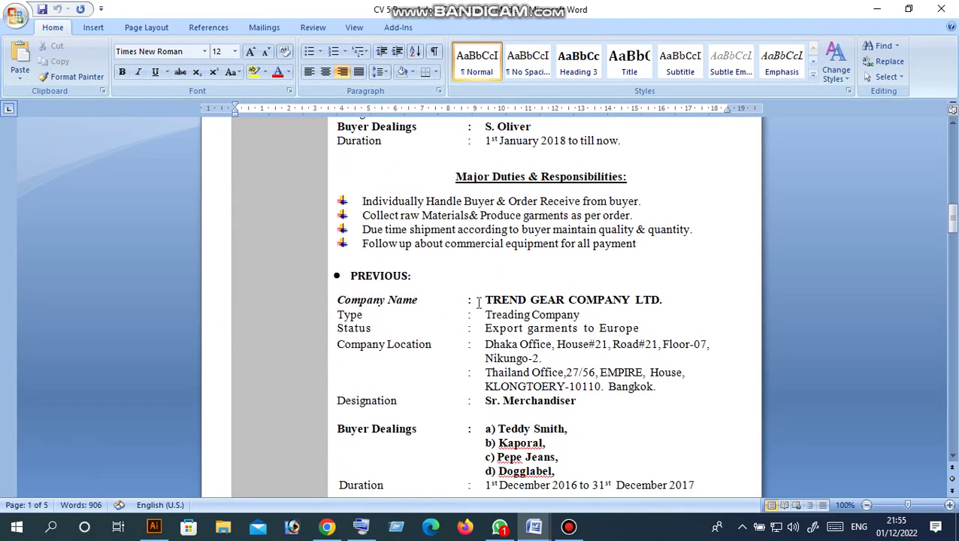
{"action": "scroll", "coordinate": [478, 302], "scroll_direction": "down", "scroll_amount": 4}
{"action": "scroll", "coordinate": [480, 305], "scroll_direction": "down", "scroll_amount": 4}
{"action": "scroll", "coordinate": [479, 304], "scroll_direction": "down", "scroll_amount": 4}
{"action": "scroll", "coordinate": [482, 309], "scroll_direction": "down", "scroll_amount": 5}
{"action": "scroll", "coordinate": [485, 312], "scroll_direction": "down", "scroll_amount": 7}
{"action": "scroll", "coordinate": [488, 315], "scroll_direction": "down", "scroll_amount": 4}
{"action": "scroll", "coordinate": [488, 316], "scroll_direction": "down", "scroll_amount": 8}
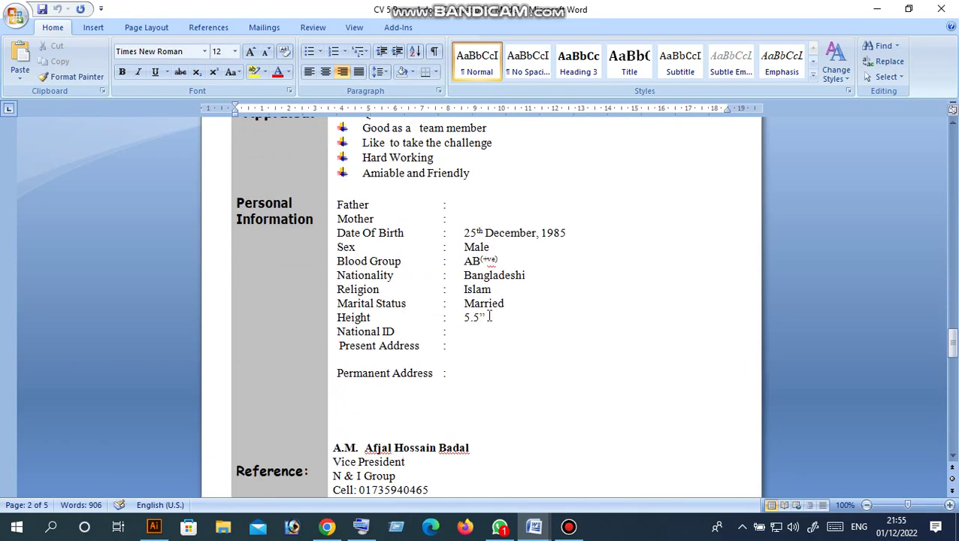
{"action": "scroll", "coordinate": [489, 317], "scroll_direction": "down", "scroll_amount": 5}
{"action": "scroll", "coordinate": [489, 317], "scroll_direction": "down", "scroll_amount": 5}
{"action": "scroll", "coordinate": [490, 318], "scroll_direction": "down", "scroll_amount": 5}
{"action": "scroll", "coordinate": [490, 318], "scroll_direction": "down", "scroll_amount": 6}
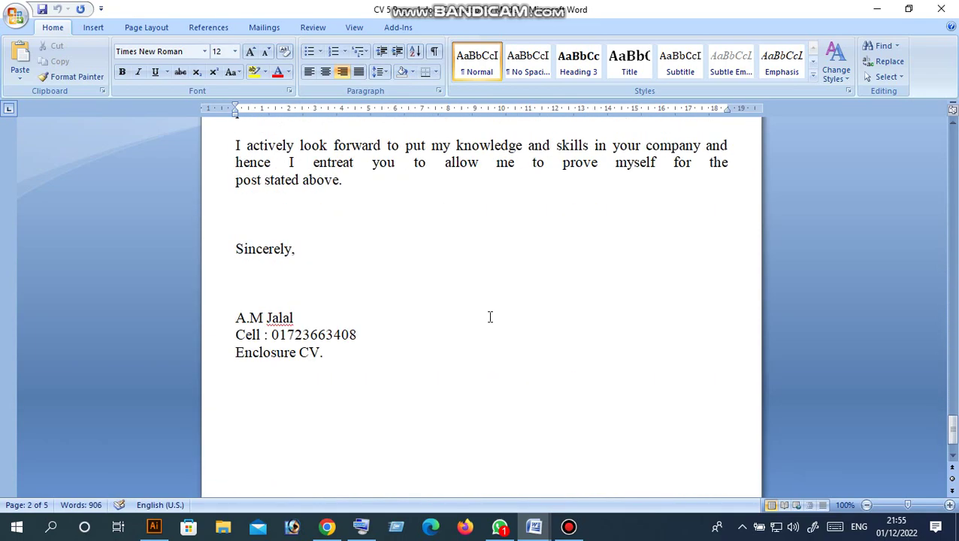
{"action": "scroll", "coordinate": [491, 318], "scroll_direction": "down", "scroll_amount": 4}
{"action": "scroll", "coordinate": [490, 318], "scroll_direction": "up", "scroll_amount": 5}
{"action": "scroll", "coordinate": [490, 317], "scroll_direction": "up", "scroll_amount": 8}
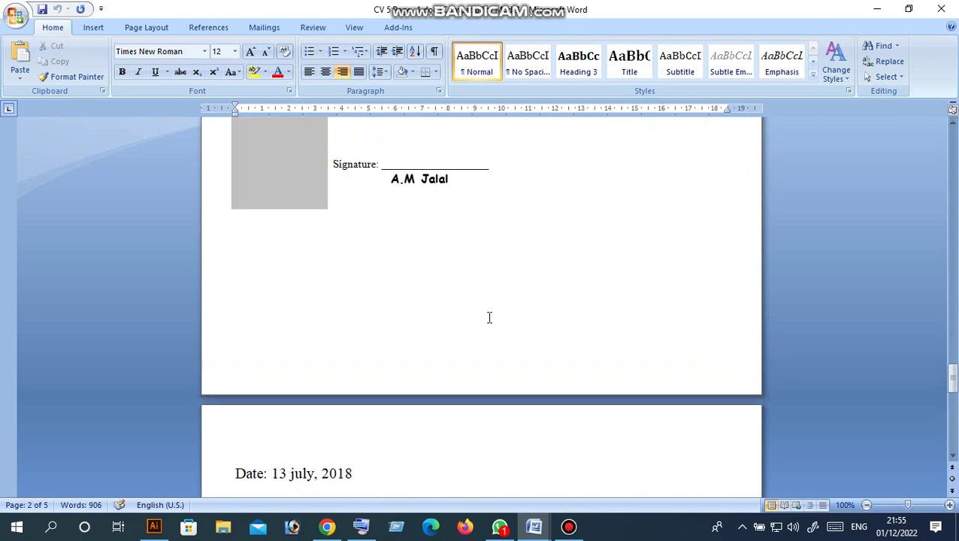
{"action": "scroll", "coordinate": [488, 316], "scroll_direction": "up", "scroll_amount": 7}
{"action": "scroll", "coordinate": [487, 315], "scroll_direction": "up", "scroll_amount": 5}
{"action": "scroll", "coordinate": [488, 314], "scroll_direction": "up", "scroll_amount": 8}
{"action": "scroll", "coordinate": [489, 316], "scroll_direction": "up", "scroll_amount": 4}
{"action": "scroll", "coordinate": [489, 317], "scroll_direction": "up", "scroll_amount": 5}
{"action": "scroll", "coordinate": [489, 318], "scroll_direction": "up", "scroll_amount": 5}
{"action": "scroll", "coordinate": [489, 318], "scroll_direction": "up", "scroll_amount": 5}
{"action": "scroll", "coordinate": [490, 318], "scroll_direction": "up", "scroll_amount": 4}
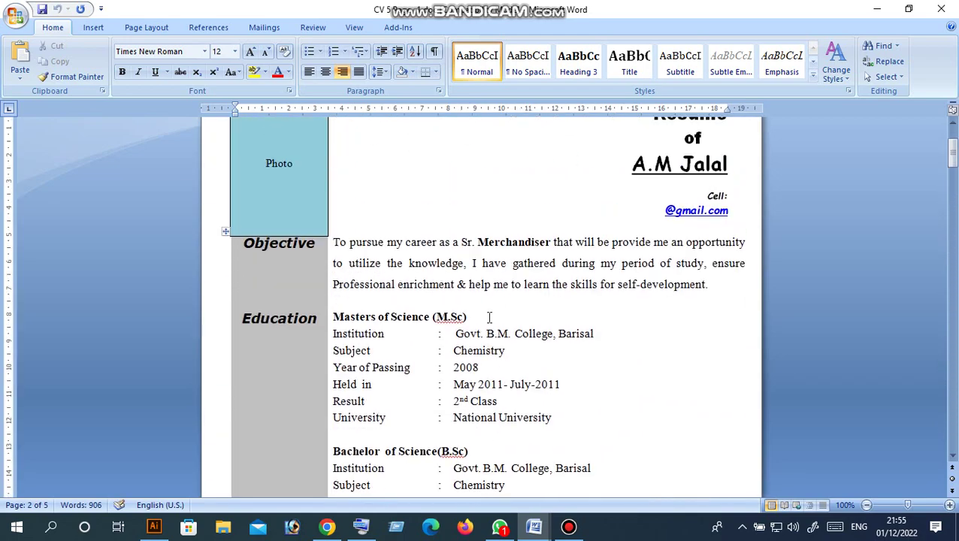
{"action": "scroll", "coordinate": [489, 318], "scroll_direction": "up", "scroll_amount": 3}
{"action": "left_click", "coordinate": [271, 261]}
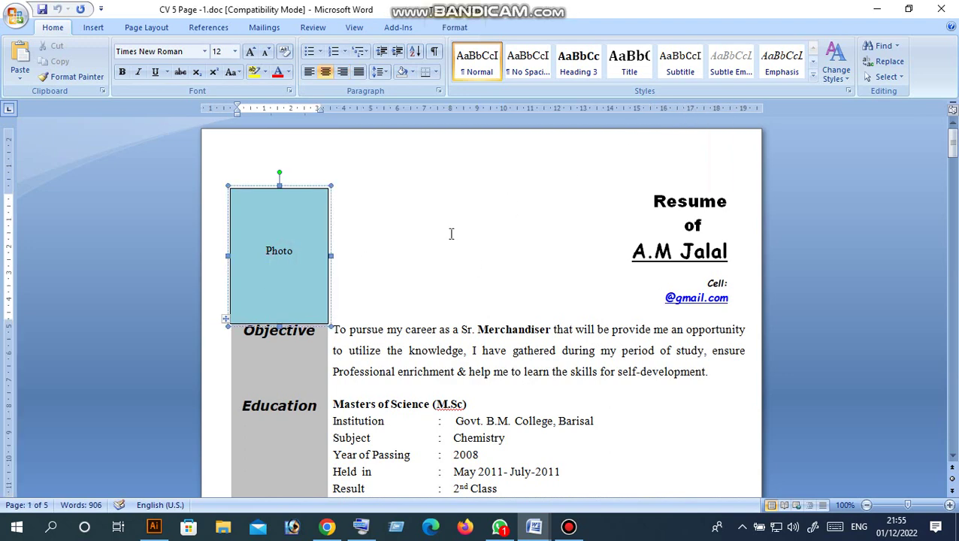
{"action": "key", "text": "super+d"}
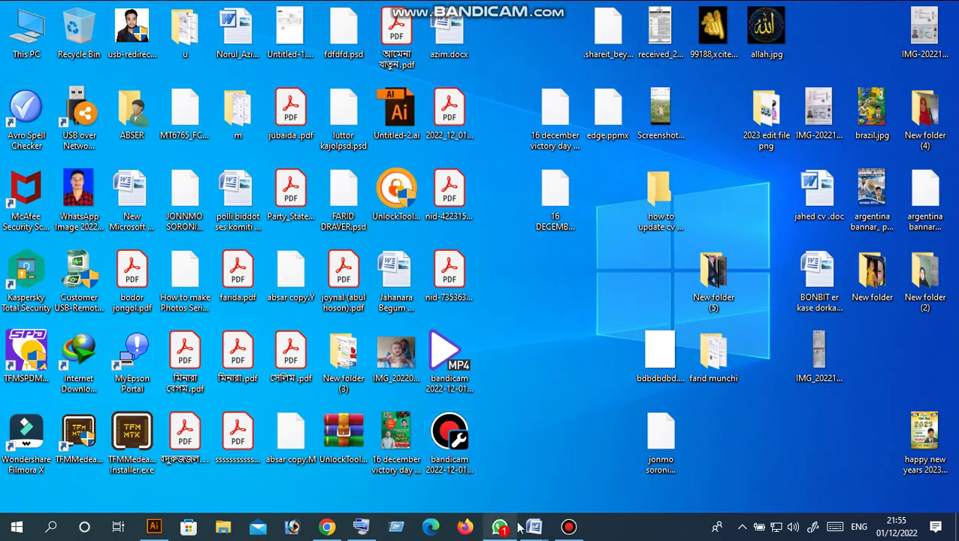
- Open CV 3 Page-10 and select the header from RESUME through E-mail, then deselect it
{"action": "left_click", "coordinate": [79, 481]}
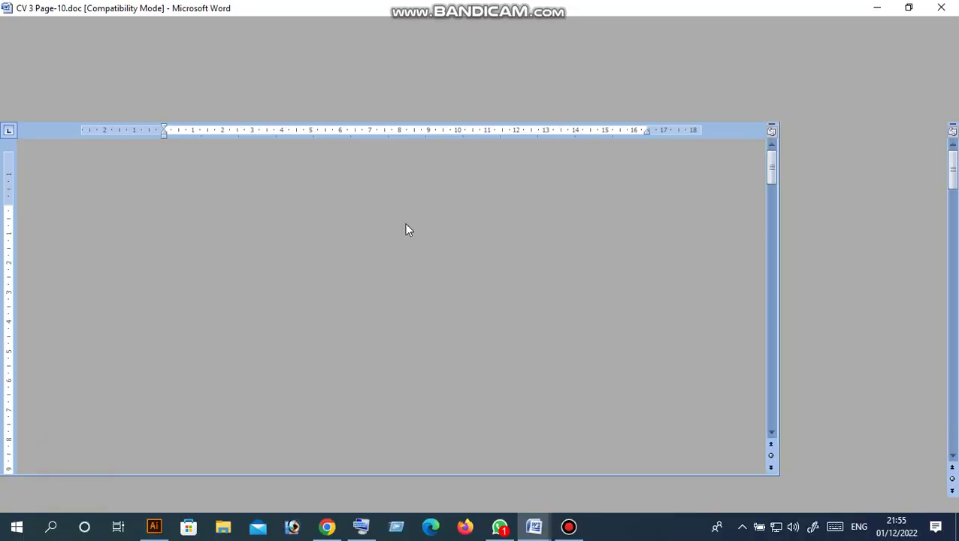
{"action": "left_click_drag", "start_coordinate": [459, 189], "coordinate": [472, 351]}
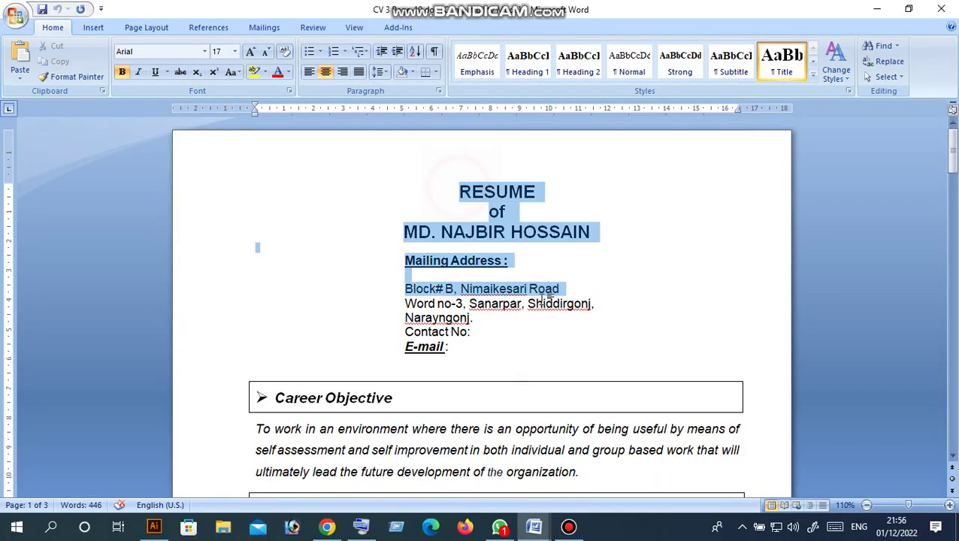
{"action": "left_click", "coordinate": [466, 350]}
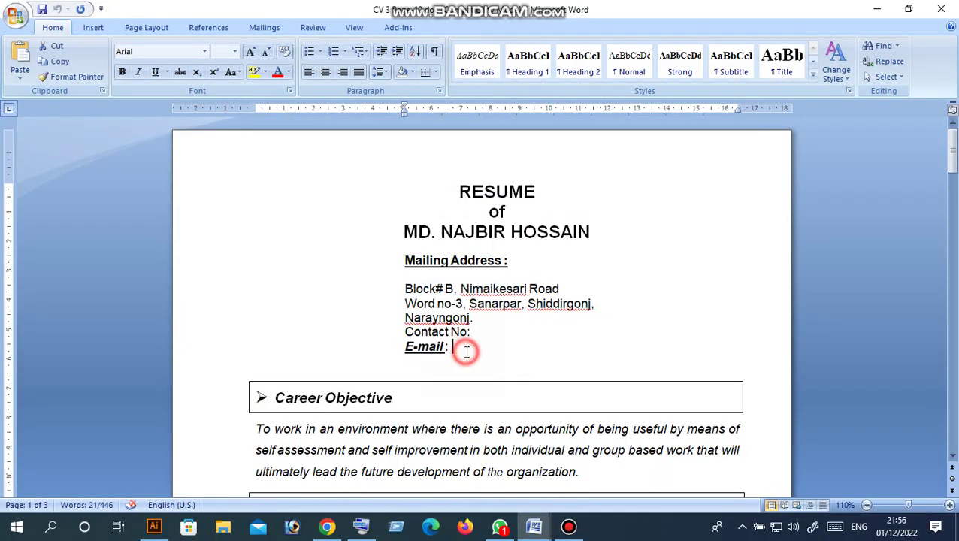
- Scroll through the three-page CV 3 resume and back up, then close it
{"action": "scroll", "coordinate": [470, 351], "scroll_direction": "down", "scroll_amount": 1}
{"action": "scroll", "coordinate": [474, 351], "scroll_direction": "down", "scroll_amount": 5}
{"action": "scroll", "coordinate": [473, 351], "scroll_direction": "down", "scroll_amount": 5}
{"action": "scroll", "coordinate": [485, 347], "scroll_direction": "down", "scroll_amount": 5}
{"action": "scroll", "coordinate": [490, 348], "scroll_direction": "down", "scroll_amount": 5}
{"action": "scroll", "coordinate": [494, 348], "scroll_direction": "down", "scroll_amount": 5}
{"action": "scroll", "coordinate": [498, 350], "scroll_direction": "down", "scroll_amount": 3}
{"action": "scroll", "coordinate": [496, 351], "scroll_direction": "down", "scroll_amount": 5}
{"action": "scroll", "coordinate": [495, 349], "scroll_direction": "up", "scroll_amount": 5}
{"action": "scroll", "coordinate": [486, 344], "scroll_direction": "up", "scroll_amount": 5}
{"action": "scroll", "coordinate": [486, 344], "scroll_direction": "up", "scroll_amount": 5}
{"action": "scroll", "coordinate": [485, 346], "scroll_direction": "up", "scroll_amount": 5}
{"action": "scroll", "coordinate": [485, 346], "scroll_direction": "up", "scroll_amount": 3}
{"action": "scroll", "coordinate": [484, 346], "scroll_direction": "up", "scroll_amount": 10}
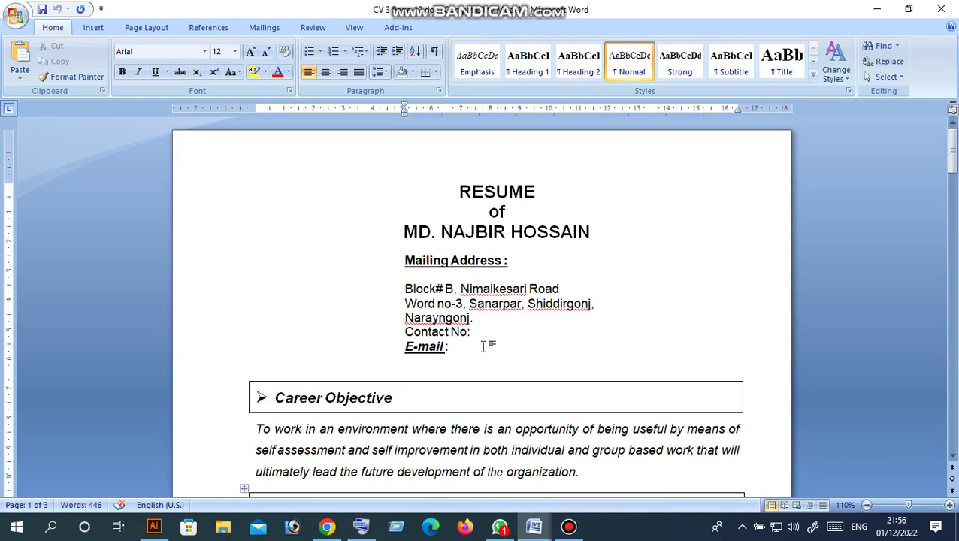
{"action": "left_click", "coordinate": [941, 9]}
{"action": "mouse_move", "coordinate": [534, 527]}
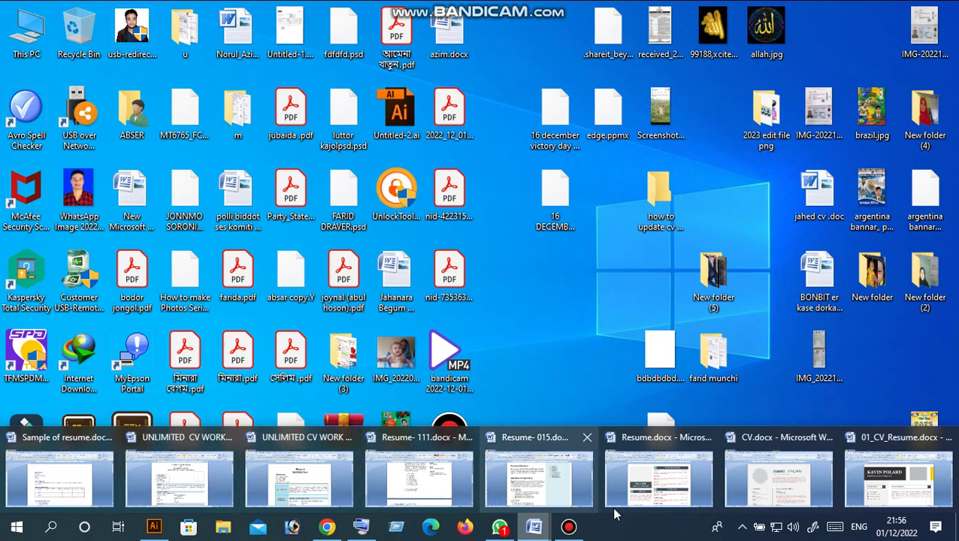
- Open Resume.docx and inspect the SKILLS heading box and the green Illustrator skill bar
{"action": "left_click", "coordinate": [659, 481]}
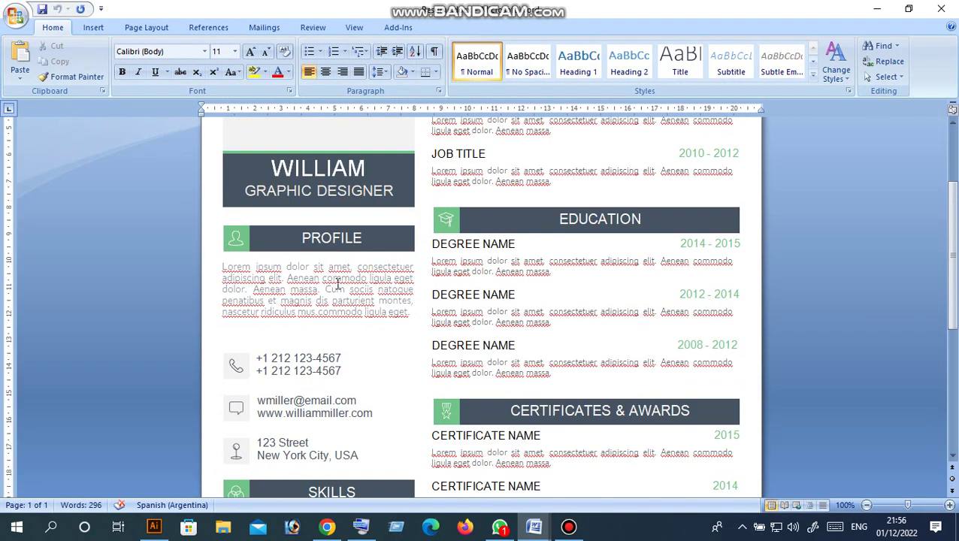
{"action": "scroll", "coordinate": [344, 282], "scroll_direction": "down", "scroll_amount": 5}
{"action": "scroll", "coordinate": [360, 282], "scroll_direction": "down", "scroll_amount": 6}
{"action": "scroll", "coordinate": [369, 282], "scroll_direction": "down", "scroll_amount": 2}
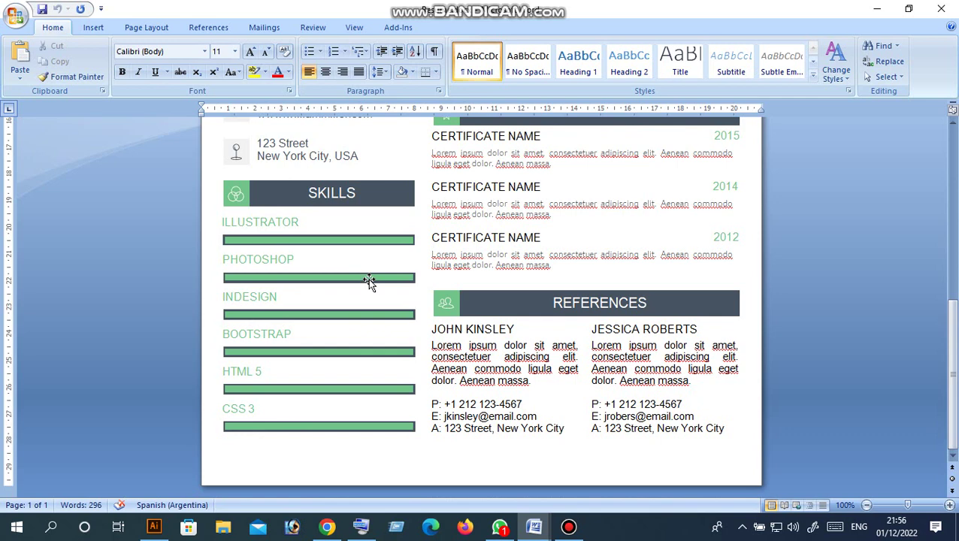
{"action": "left_click", "coordinate": [318, 197]}
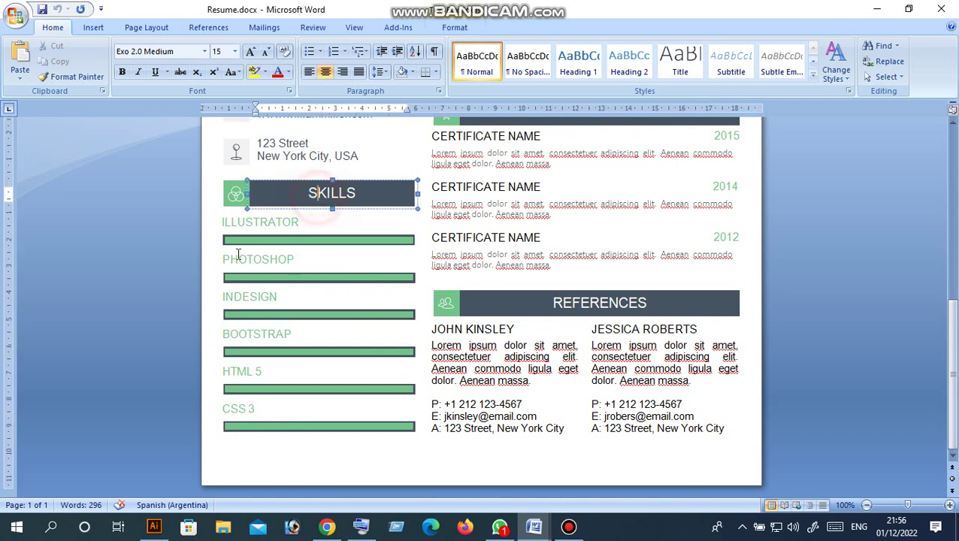
{"action": "left_click", "coordinate": [397, 242]}
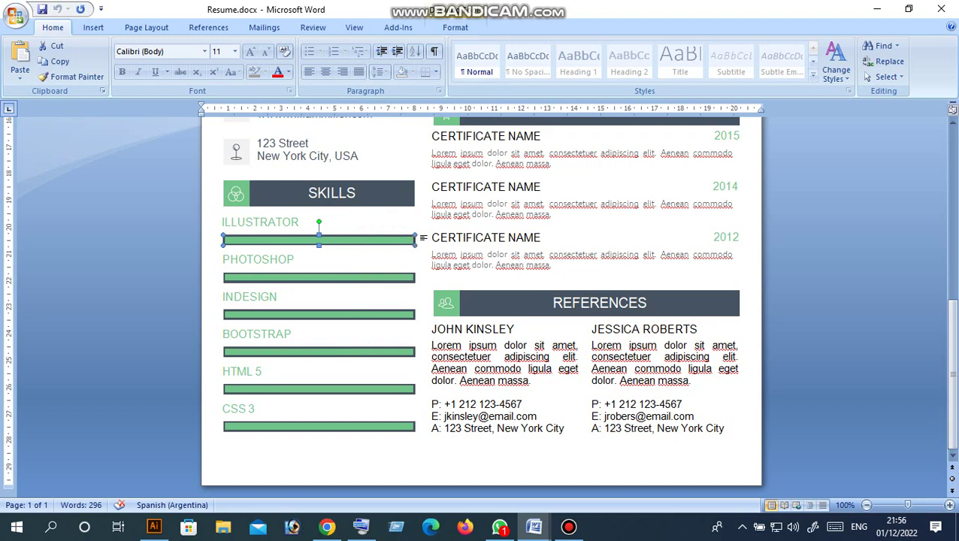
{"action": "left_click", "coordinate": [407, 235]}
- Inspect a certificate description box and the WORK EXPERIENCE heading, then close Resume.docx
{"action": "scroll", "coordinate": [317, 248], "scroll_direction": "up", "scroll_amount": 12}
{"action": "scroll", "coordinate": [346, 332], "scroll_direction": "down", "scroll_amount": 5}
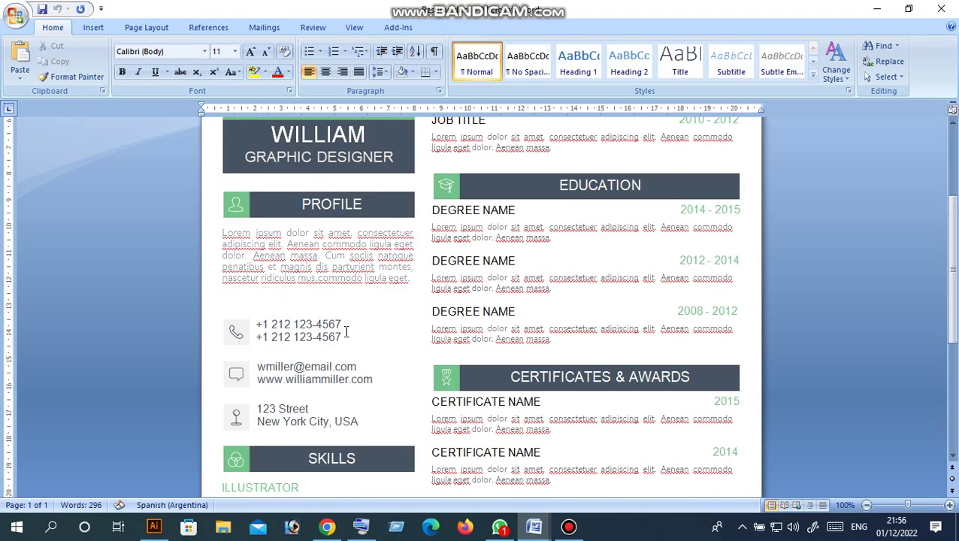
{"action": "scroll", "coordinate": [346, 332], "scroll_direction": "down", "scroll_amount": 5}
{"action": "left_click", "coordinate": [503, 268]}
{"action": "scroll", "coordinate": [502, 268], "scroll_direction": "up", "scroll_amount": 8}
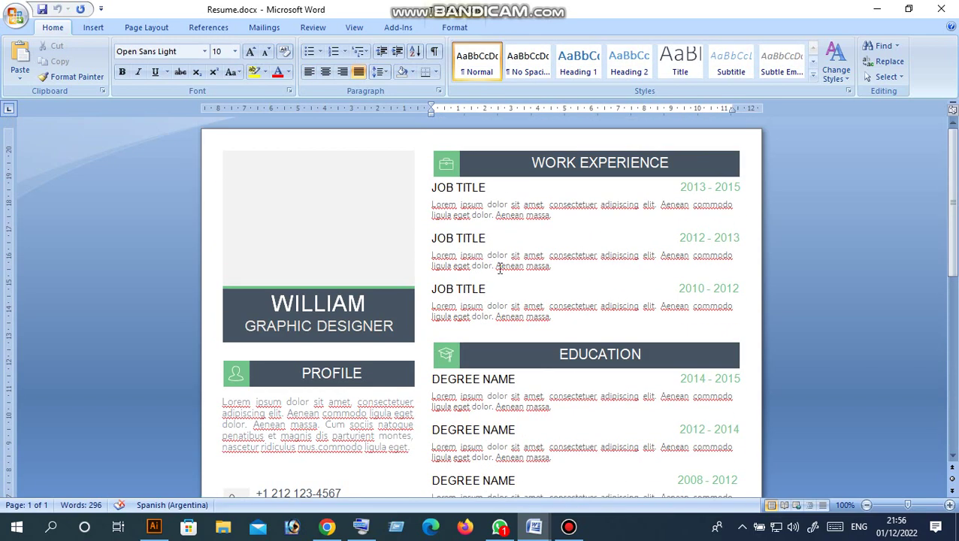
{"action": "triple_click", "coordinate": [502, 164]}
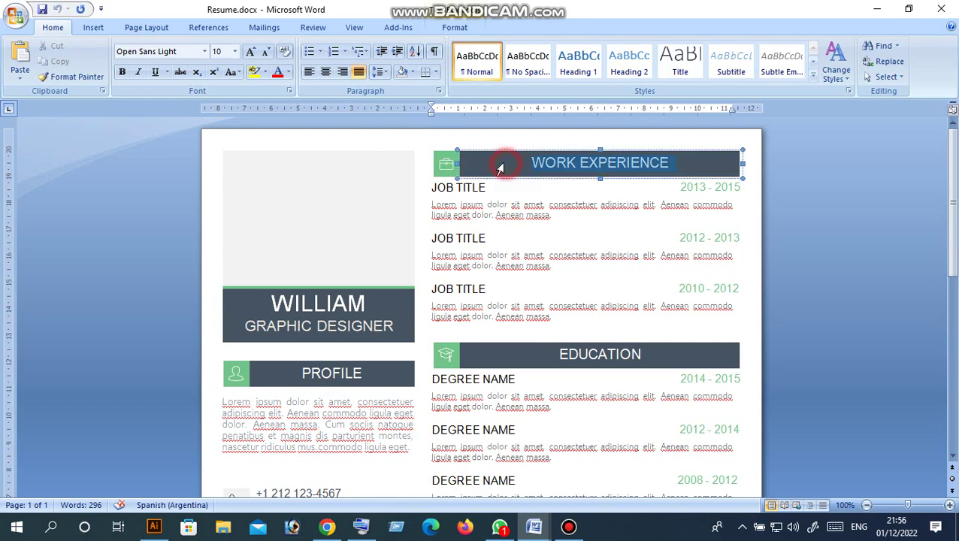
{"action": "left_click", "coordinate": [951, 7]}
{"action": "mouse_move", "coordinate": [534, 527]}
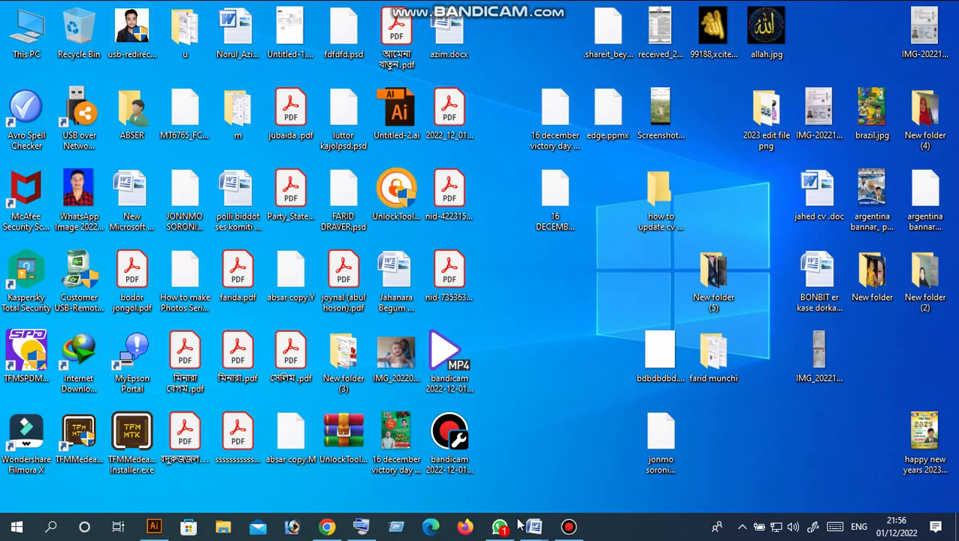
- Open 01_CV_Resume.docx and inspect the Photoshop skill bar shape and its black fill
{"action": "left_click", "coordinate": [893, 477]}
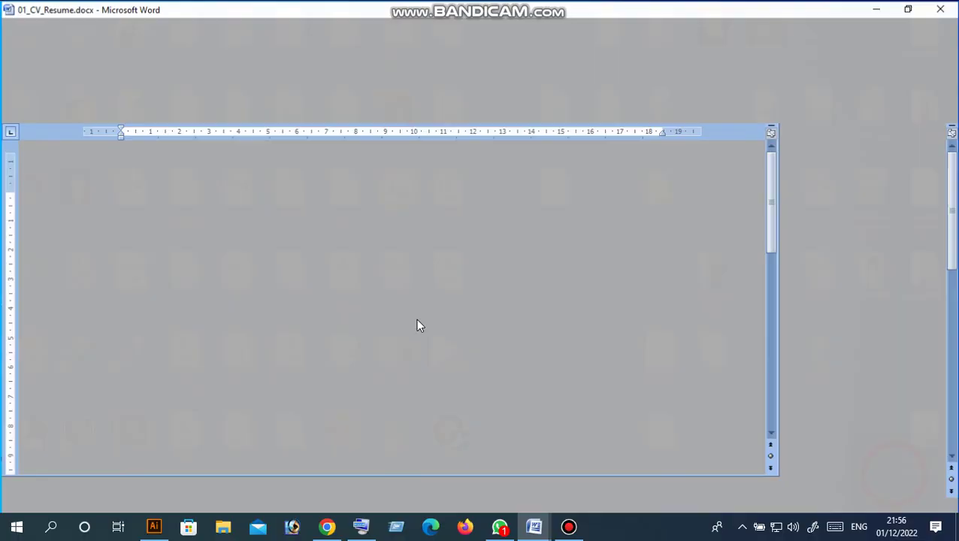
{"action": "scroll", "coordinate": [371, 320], "scroll_direction": "down", "scroll_amount": 3}
{"action": "scroll", "coordinate": [372, 319], "scroll_direction": "down", "scroll_amount": 8}
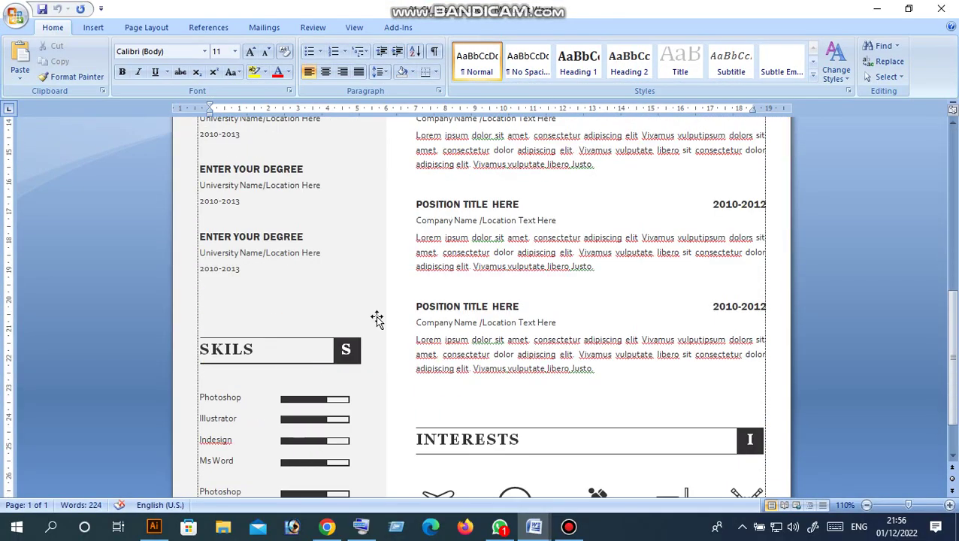
{"action": "scroll", "coordinate": [372, 319], "scroll_direction": "down", "scroll_amount": 2}
{"action": "left_click", "coordinate": [321, 341]}
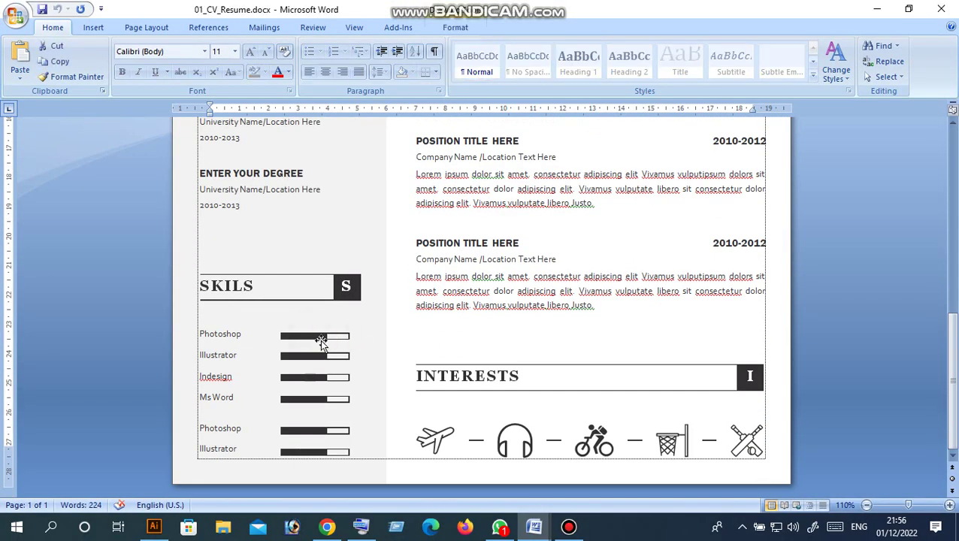
{"action": "left_click", "coordinate": [321, 341]}
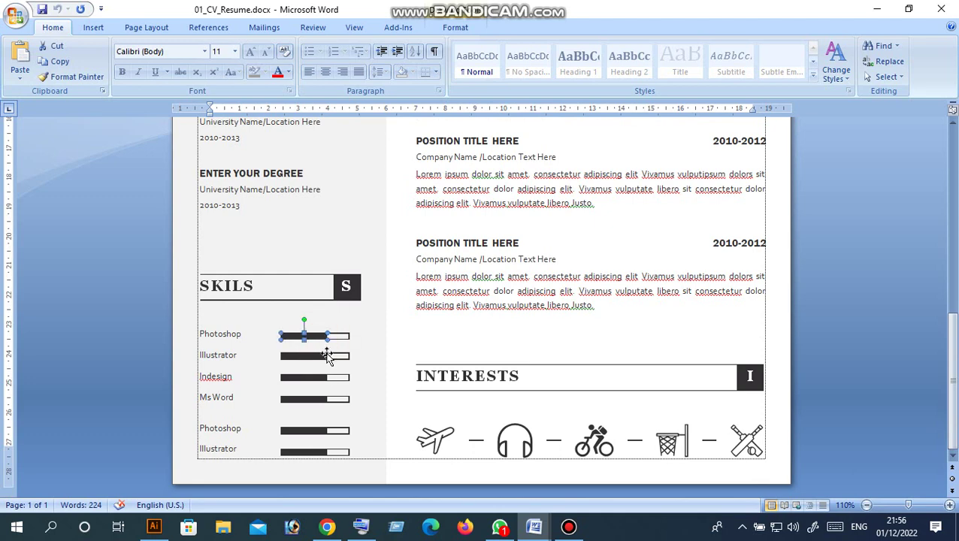
{"action": "scroll", "coordinate": [489, 332], "scroll_direction": "up", "scroll_amount": 4}
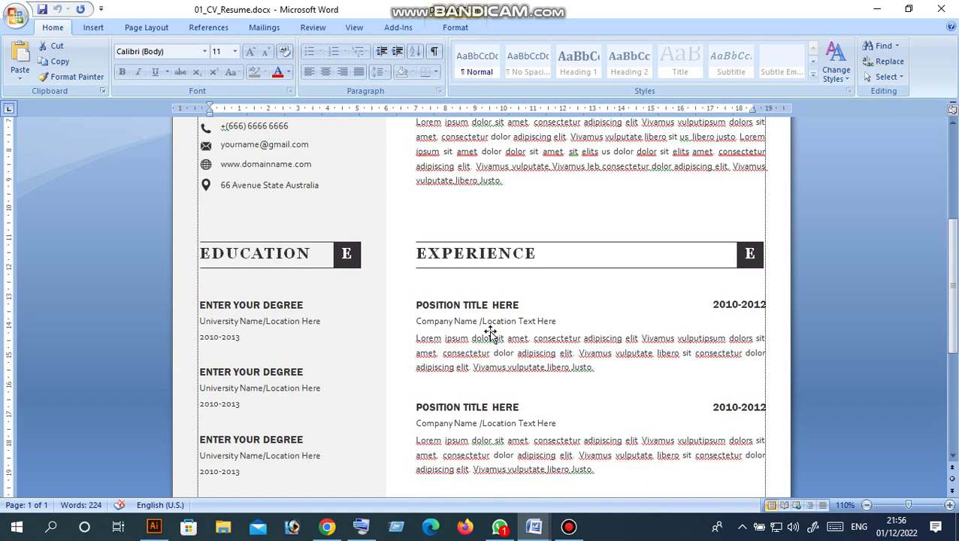
{"action": "scroll", "coordinate": [489, 331], "scroll_direction": "down", "scroll_amount": 4}
{"action": "scroll", "coordinate": [489, 334], "scroll_direction": "down", "scroll_amount": 2}
{"action": "scroll", "coordinate": [489, 334], "scroll_direction": "up", "scroll_amount": 8}
{"action": "scroll", "coordinate": [487, 353], "scroll_direction": "down", "scroll_amount": 9}
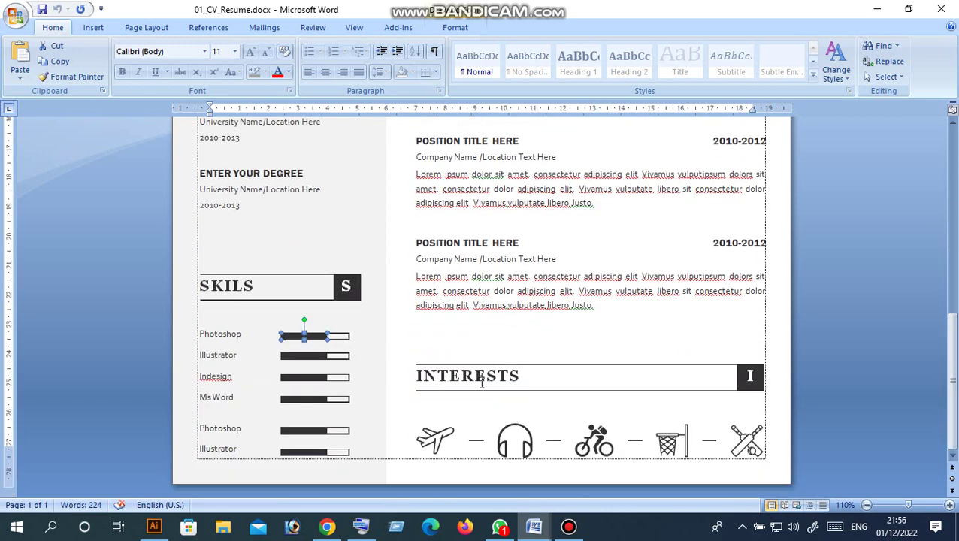
{"action": "left_click", "coordinate": [440, 441]}
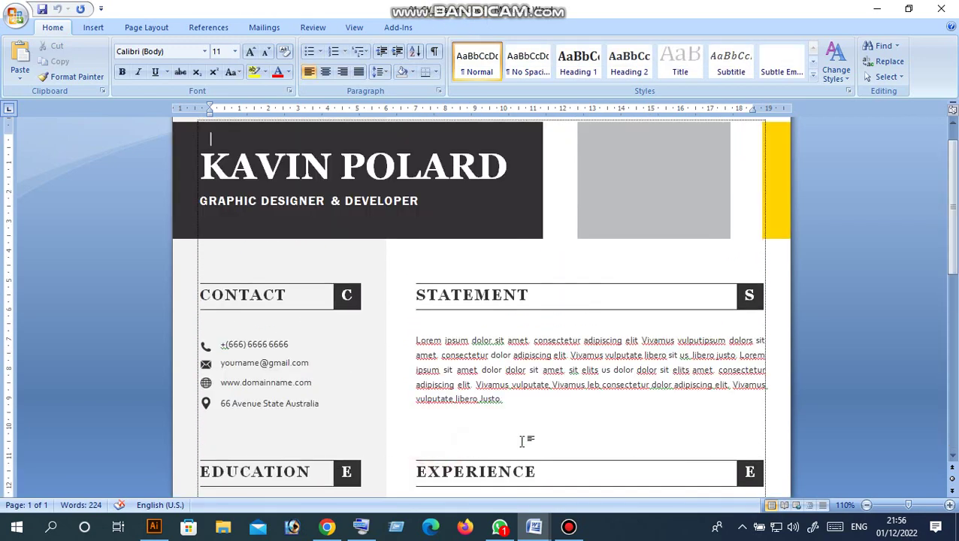
- Select the Statement paragraph and the email line in the Contact section
{"action": "scroll", "coordinate": [525, 443], "scroll_direction": "up", "scroll_amount": 1}
{"action": "scroll", "coordinate": [515, 415], "scroll_direction": "down", "scroll_amount": 8}
{"action": "scroll", "coordinate": [518, 414], "scroll_direction": "up", "scroll_amount": 5}
{"action": "scroll", "coordinate": [465, 336], "scroll_direction": "up", "scroll_amount": 4}
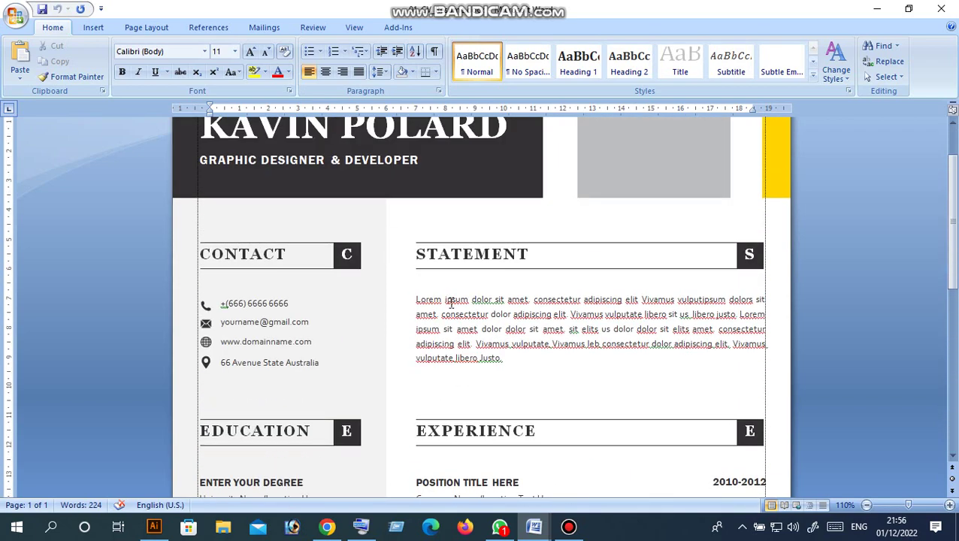
{"action": "left_click_drag", "start_coordinate": [417, 300], "coordinate": [503, 360]}
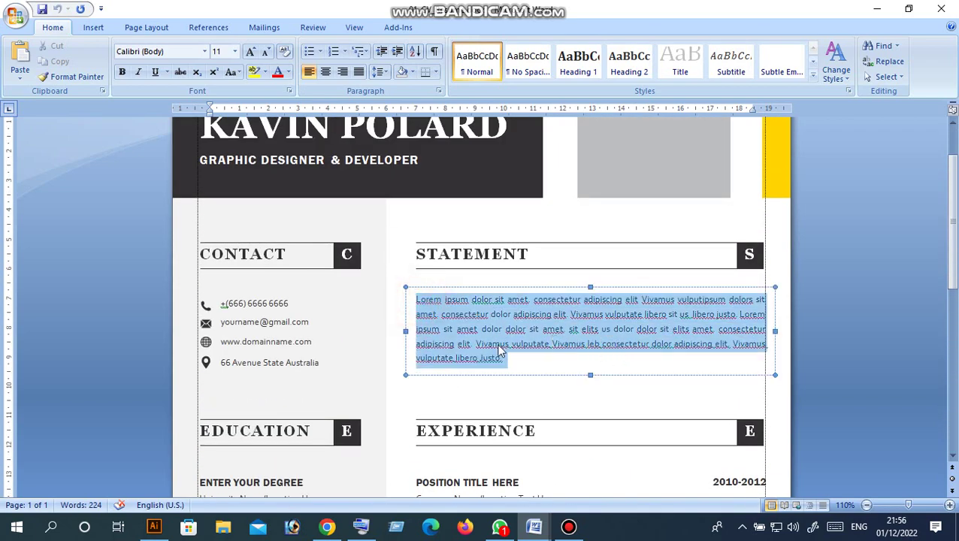
{"action": "left_click", "coordinate": [249, 321]}
{"action": "scroll", "coordinate": [310, 297], "scroll_direction": "up", "scroll_amount": 2}
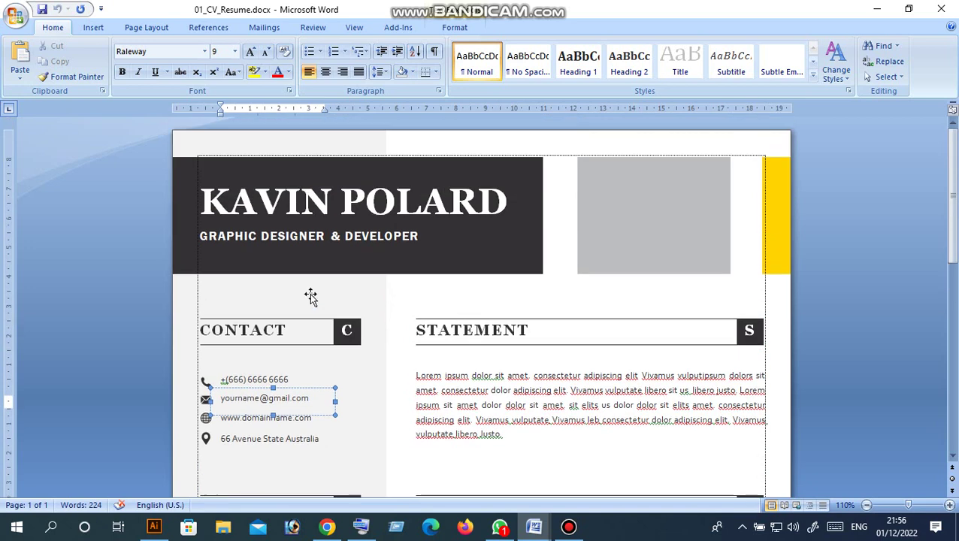
- Replace the header name with 'adsfdsgfdgdg', then close the document without saving
{"action": "left_click", "coordinate": [301, 203]}
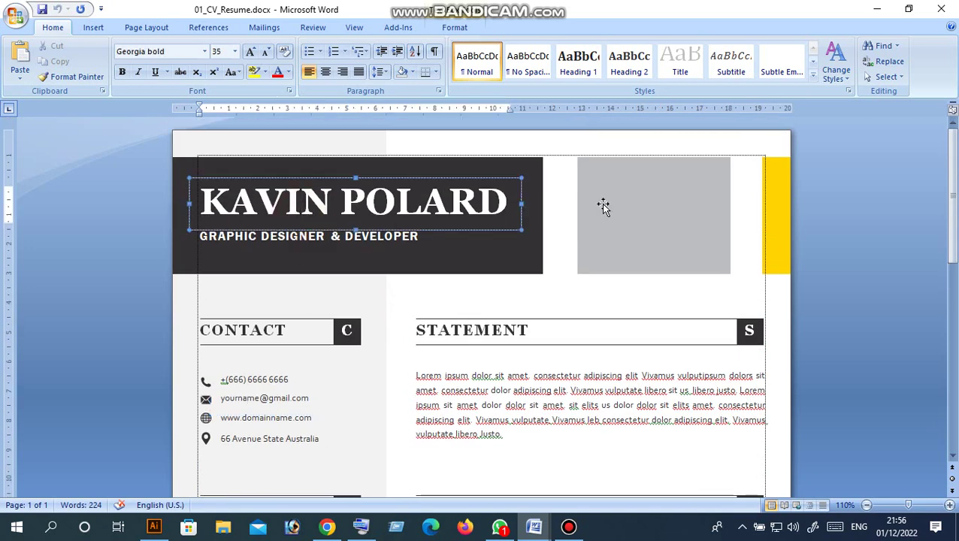
{"action": "triple_click", "coordinate": [286, 208]}
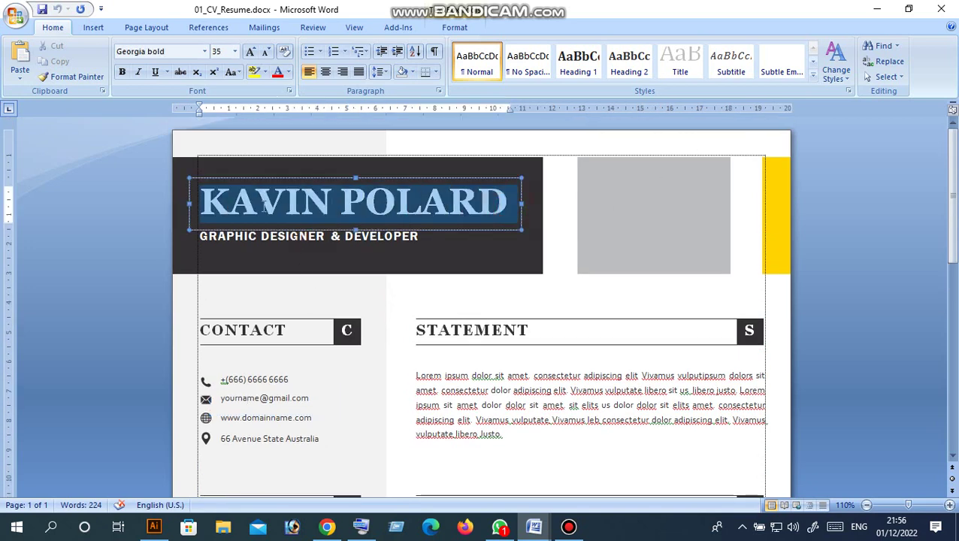
{"action": "type", "text": "adsfdsgfd"}
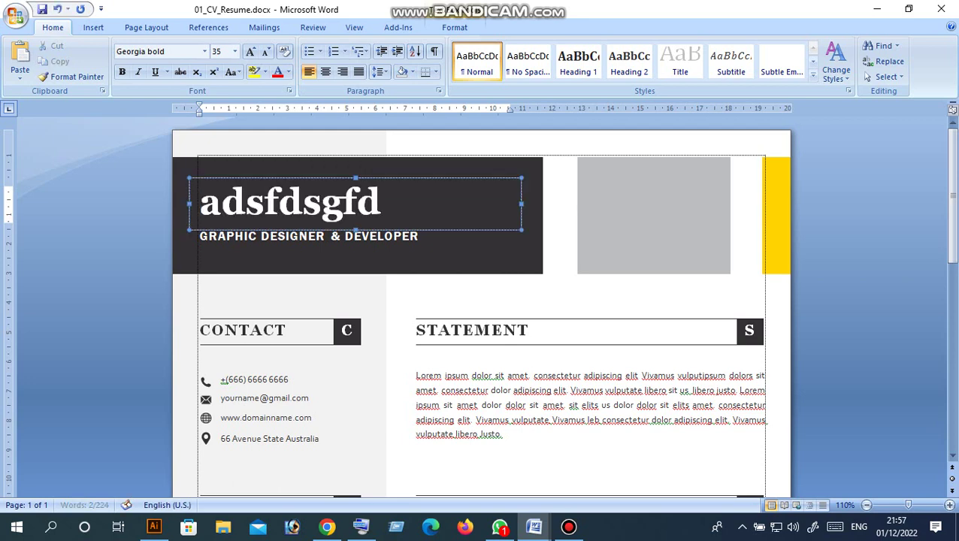
{"action": "type", "text": "gdg"}
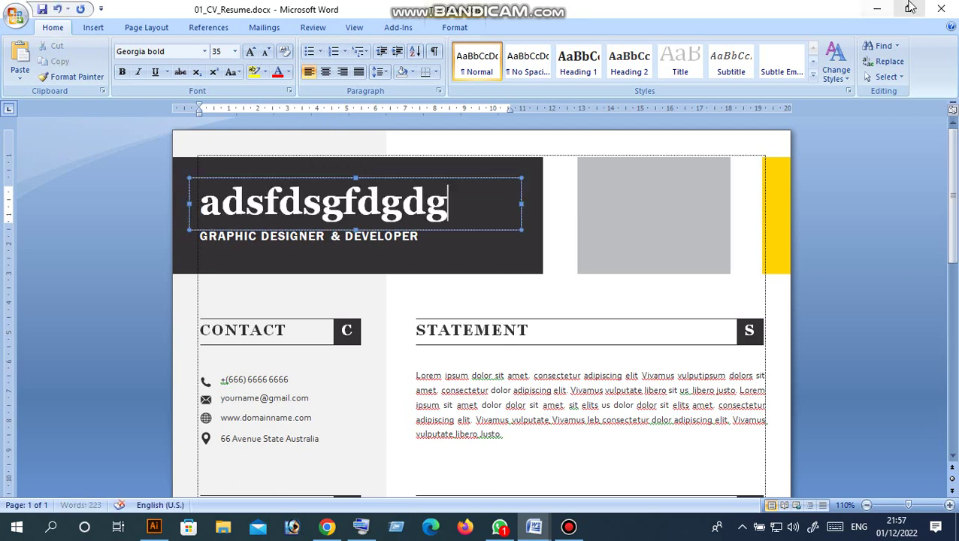
{"action": "left_click", "coordinate": [941, 9]}
{"action": "left_click", "coordinate": [486, 299]}
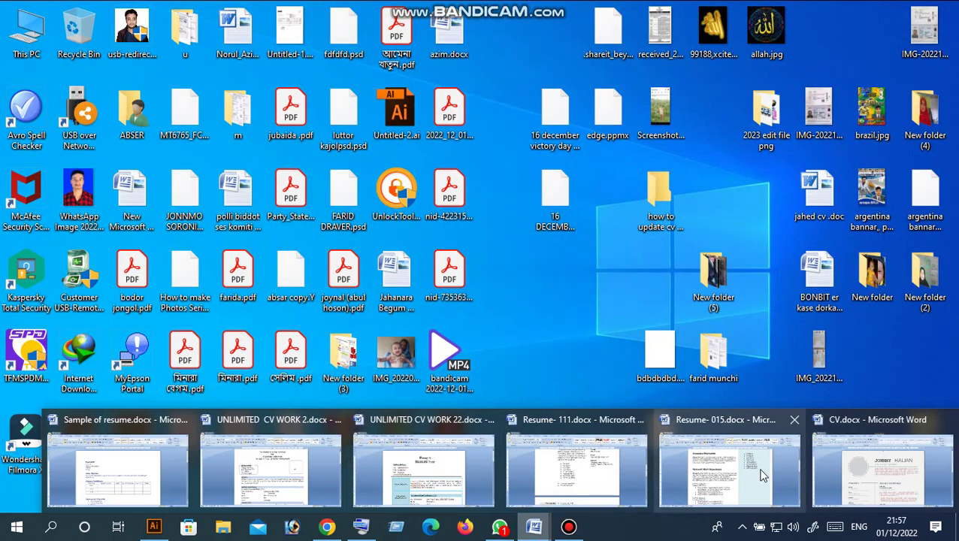
- Bring up CV.docx and select the profile photo circle group and its inner circle
{"action": "left_click", "coordinate": [815, 462]}
{"action": "scroll", "coordinate": [405, 286], "scroll_direction": "down", "scroll_amount": 4}
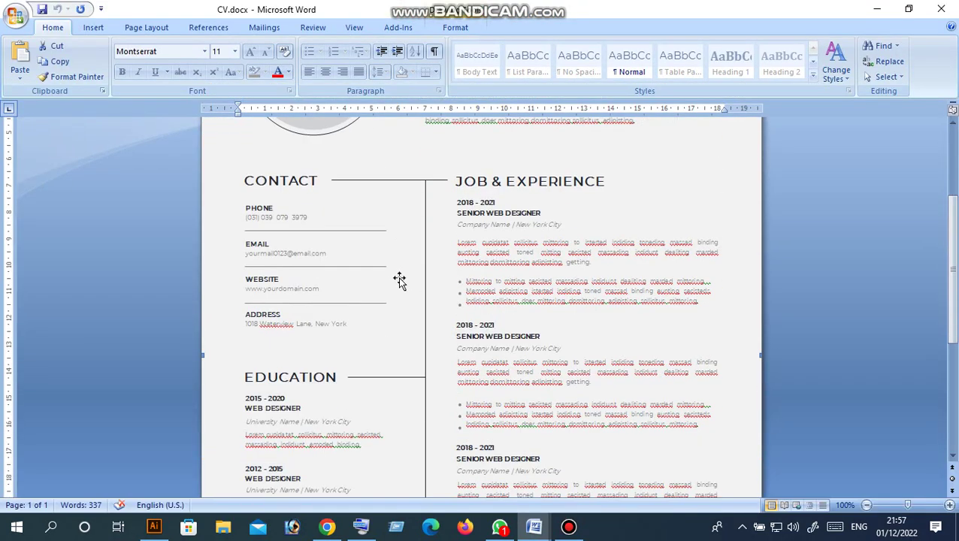
{"action": "scroll", "coordinate": [399, 289], "scroll_direction": "down", "scroll_amount": 4}
{"action": "scroll", "coordinate": [397, 291], "scroll_direction": "down", "scroll_amount": 2}
{"action": "scroll", "coordinate": [397, 291], "scroll_direction": "up", "scroll_amount": 5}
{"action": "scroll", "coordinate": [396, 292], "scroll_direction": "up", "scroll_amount": 3}
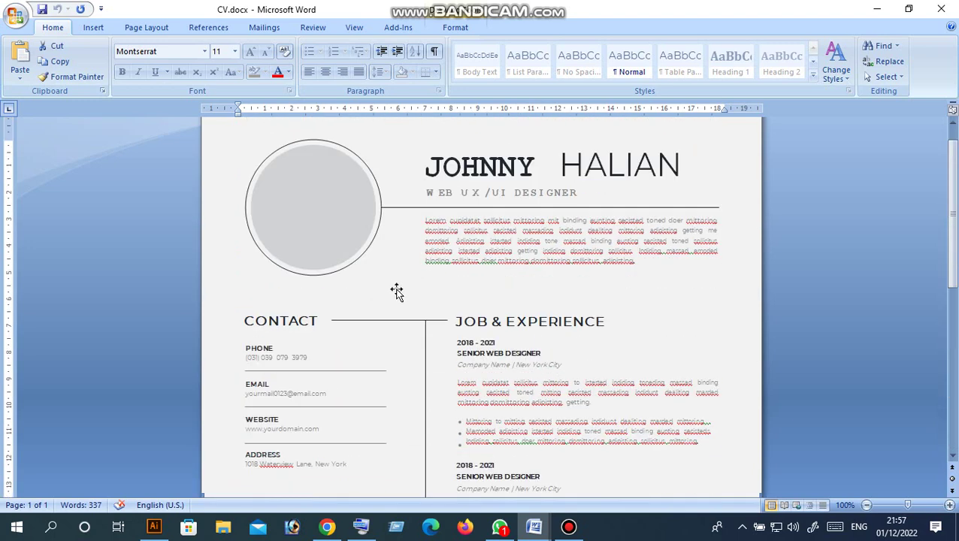
{"action": "left_click", "coordinate": [300, 213]}
{"action": "left_click", "coordinate": [315, 186]}
{"action": "scroll", "coordinate": [327, 210], "scroll_direction": "up", "scroll_amount": 1}
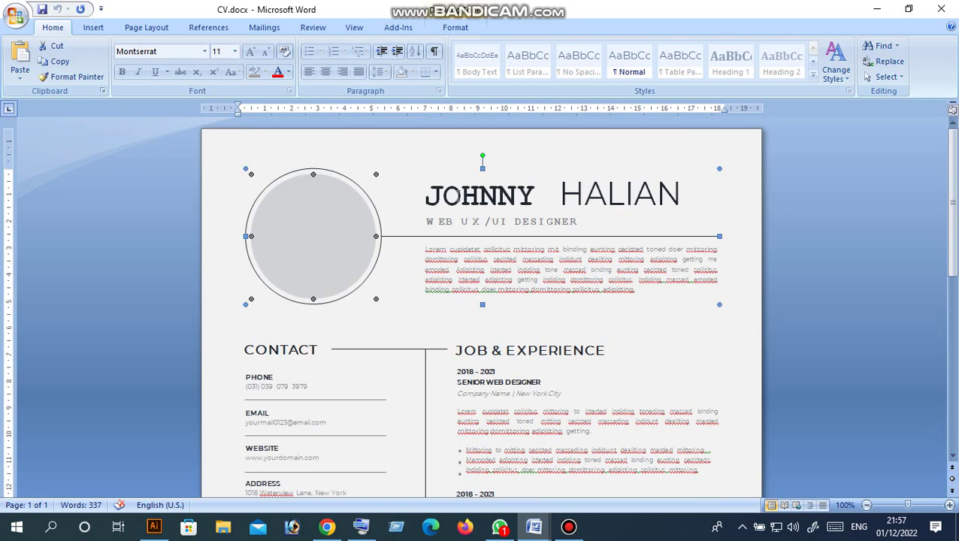
- Select the header name, the WEB UX /UI DESIGNER subtitle and the JOB & EXPERIENCE heading
{"action": "left_click", "coordinate": [428, 194]}
{"action": "mouse_move", "coordinate": [421, 195]}
{"action": "left_mouse_down"}
{"action": "mouse_move", "coordinate": [638, 211]}
{"action": "mouse_move", "coordinate": [455, 227]}
{"action": "mouse_move", "coordinate": [231, 297]}
{"action": "left_mouse_up"}
{"action": "left_click", "coordinate": [503, 221]}
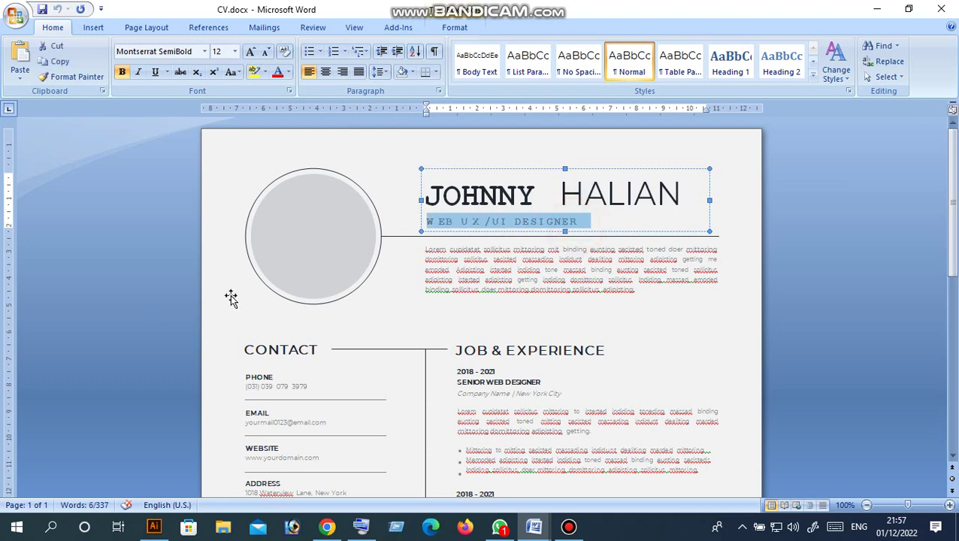
{"action": "scroll", "coordinate": [464, 274], "scroll_direction": "down", "scroll_amount": 3}
{"action": "triple_click", "coordinate": [450, 246]}
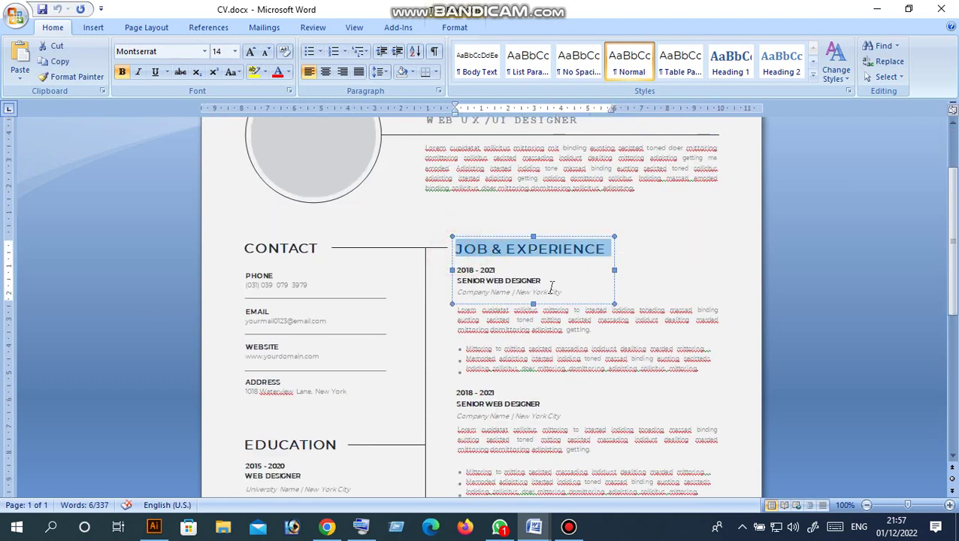
{"action": "scroll", "coordinate": [522, 333], "scroll_direction": "down", "scroll_amount": 4}
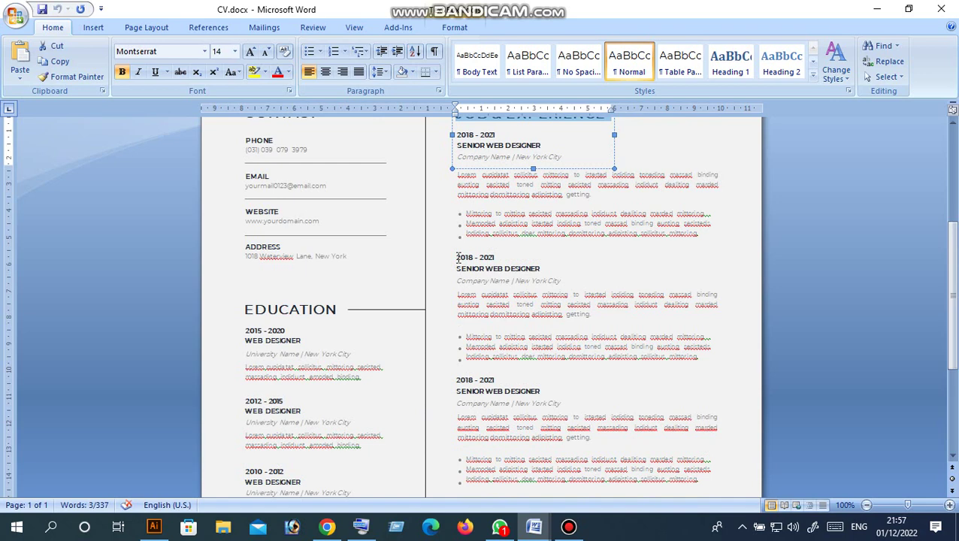
{"action": "left_click_drag", "start_coordinate": [458, 257], "coordinate": [541, 269]}
{"action": "scroll", "coordinate": [467, 303], "scroll_direction": "down", "scroll_amount": 2}
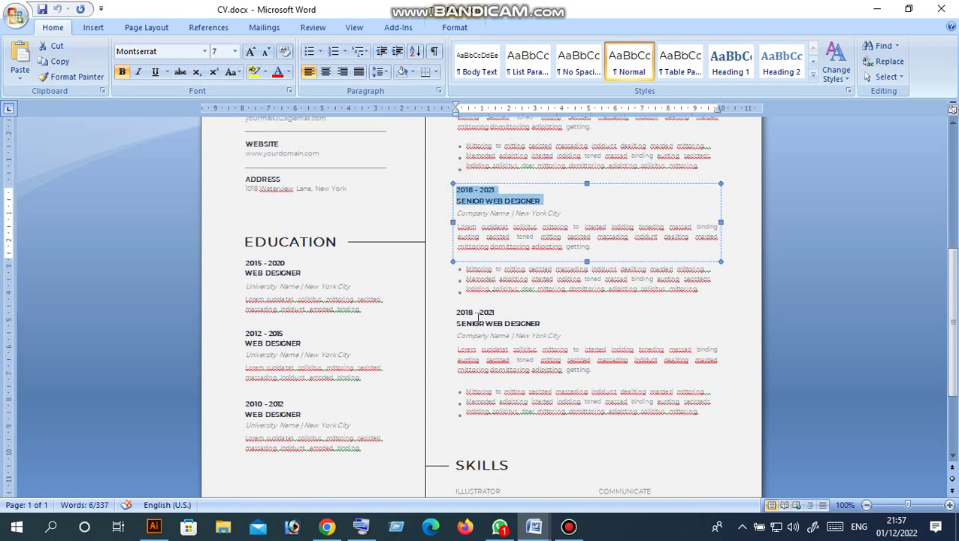
{"action": "scroll", "coordinate": [478, 317], "scroll_direction": "down", "scroll_amount": 1}
{"action": "scroll", "coordinate": [481, 318], "scroll_direction": "down", "scroll_amount": 3}
- Select the SKILLS, EDUCATION, CONTACT and INTERESTS heading boxes in turn
{"action": "left_click", "coordinate": [466, 340]}
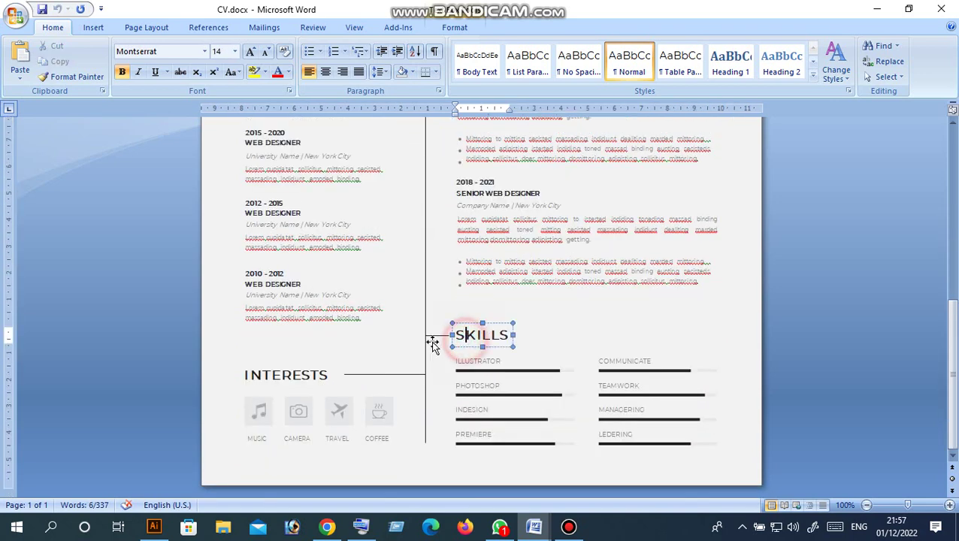
{"action": "scroll", "coordinate": [290, 315], "scroll_direction": "up", "scroll_amount": 5}
{"action": "left_click", "coordinate": [260, 282]}
{"action": "scroll", "coordinate": [257, 308], "scroll_direction": "up", "scroll_amount": 5}
{"action": "left_click", "coordinate": [275, 279]}
{"action": "scroll", "coordinate": [333, 339], "scroll_direction": "down", "scroll_amount": 5}
{"action": "scroll", "coordinate": [333, 340], "scroll_direction": "down", "scroll_amount": 5}
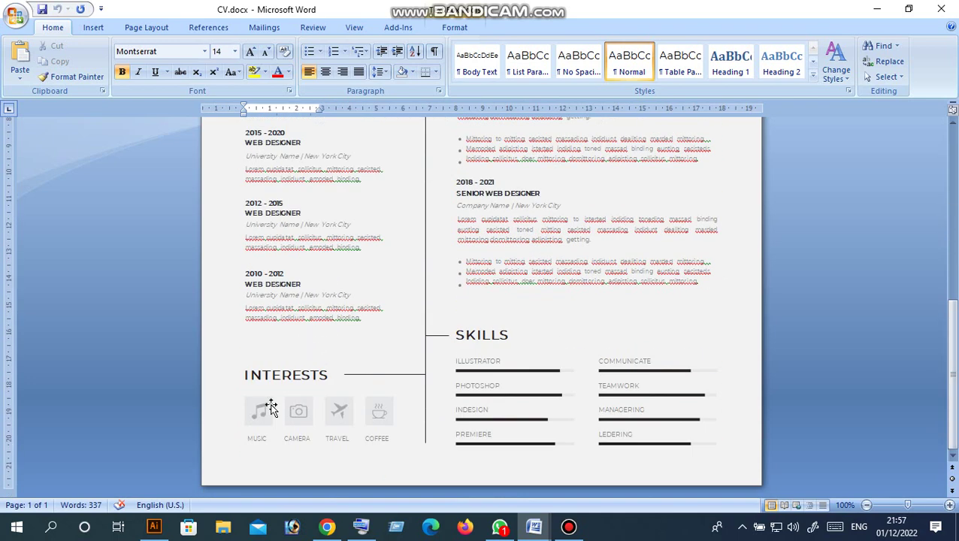
{"action": "left_click", "coordinate": [280, 375]}
{"action": "scroll", "coordinate": [387, 316], "scroll_direction": "up", "scroll_amount": 5}
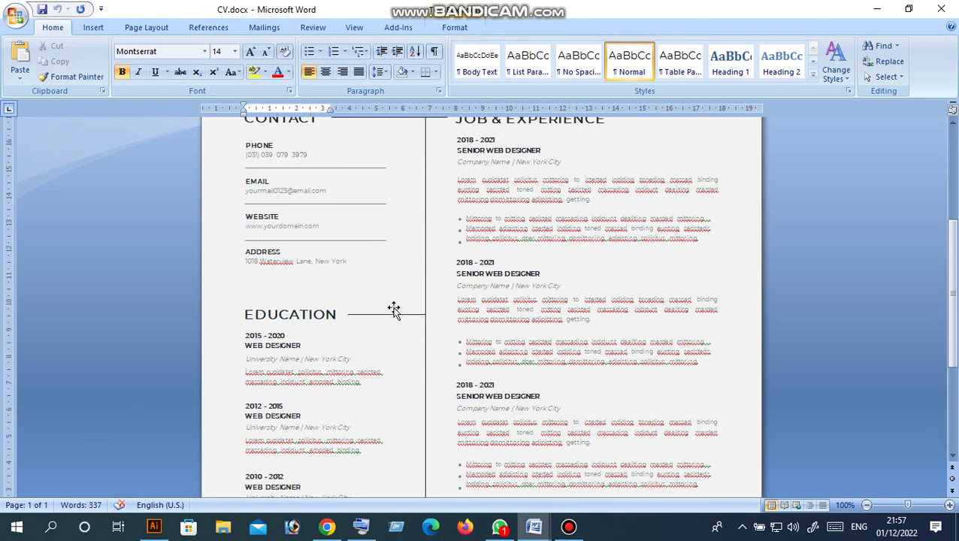
{"action": "scroll", "coordinate": [391, 311], "scroll_direction": "up", "scroll_amount": 6}
{"action": "scroll", "coordinate": [392, 309], "scroll_direction": "up", "scroll_amount": 1}
- Move the circular photo frame slightly down and to the right
{"action": "left_click", "coordinate": [311, 231]}
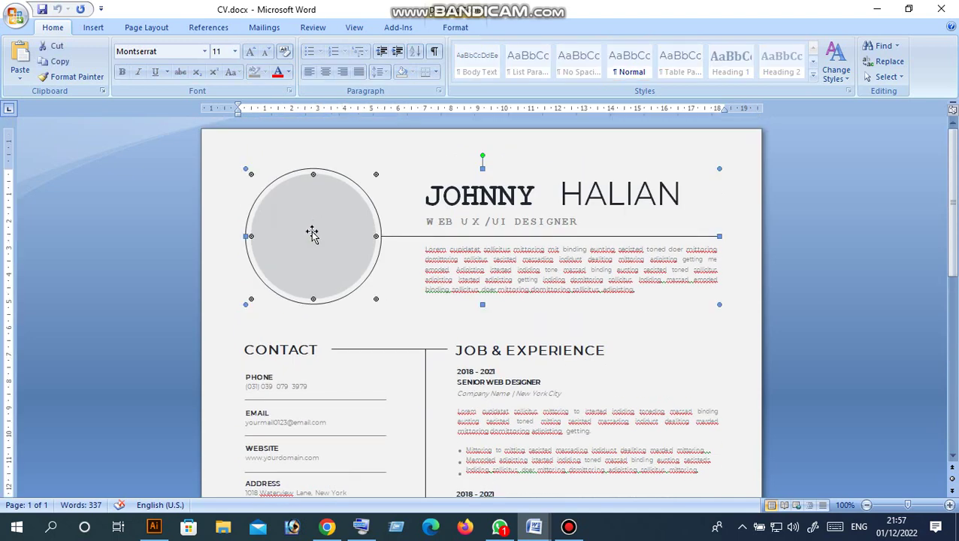
{"action": "left_click", "coordinate": [313, 228]}
{"action": "mouse_move", "coordinate": [312, 228]}
{"action": "left_mouse_down"}
{"action": "mouse_move", "coordinate": [368, 272]}
{"action": "mouse_move", "coordinate": [322, 253]}
{"action": "left_mouse_up"}
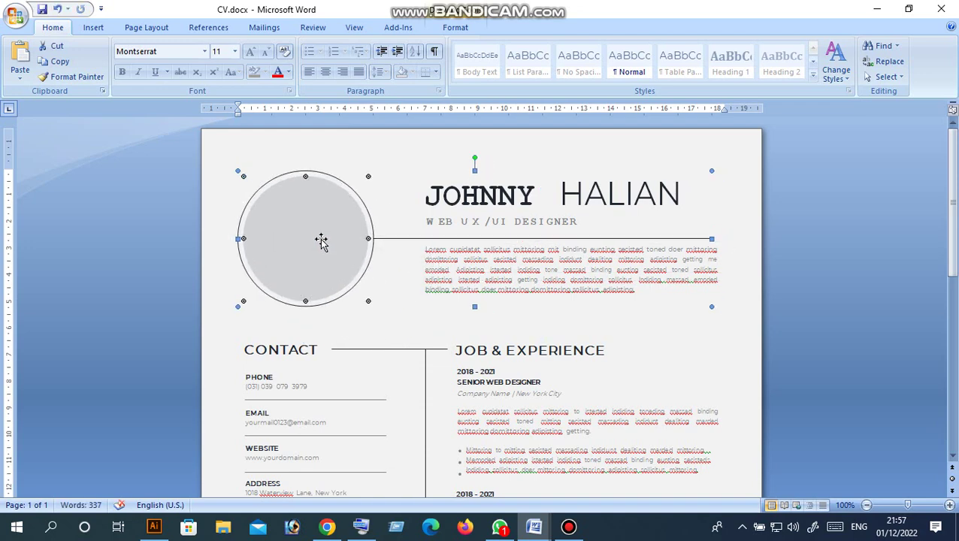
{"action": "left_click_drag", "start_coordinate": [321, 241], "coordinate": [328, 241]}
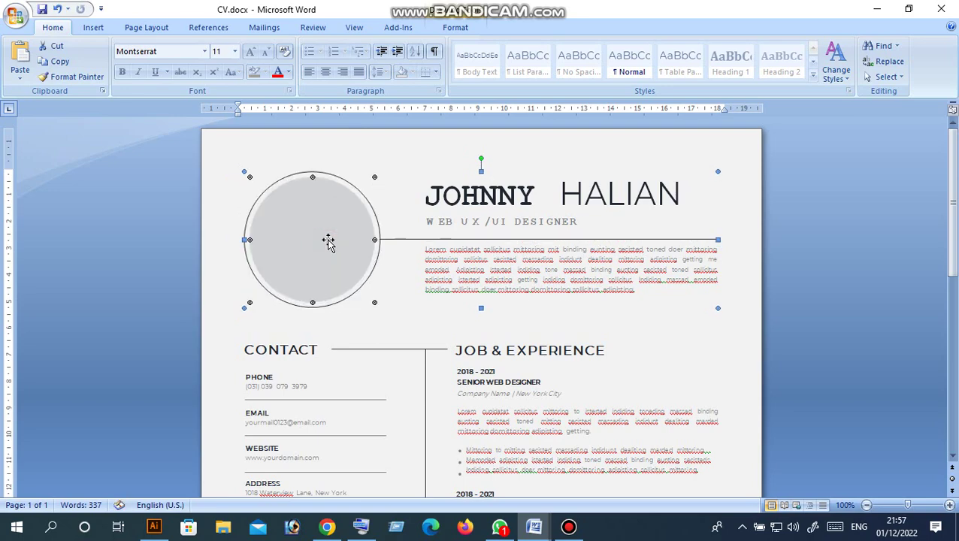
- Review the CV once more, then close it without saving
{"action": "scroll", "coordinate": [335, 245], "scroll_direction": "down", "scroll_amount": 3}
{"action": "scroll", "coordinate": [340, 249], "scroll_direction": "up", "scroll_amount": 3}
{"action": "scroll", "coordinate": [350, 259], "scroll_direction": "down", "scroll_amount": 3}
{"action": "scroll", "coordinate": [350, 259], "scroll_direction": "down", "scroll_amount": 4}
{"action": "scroll", "coordinate": [350, 259], "scroll_direction": "up", "scroll_amount": 5}
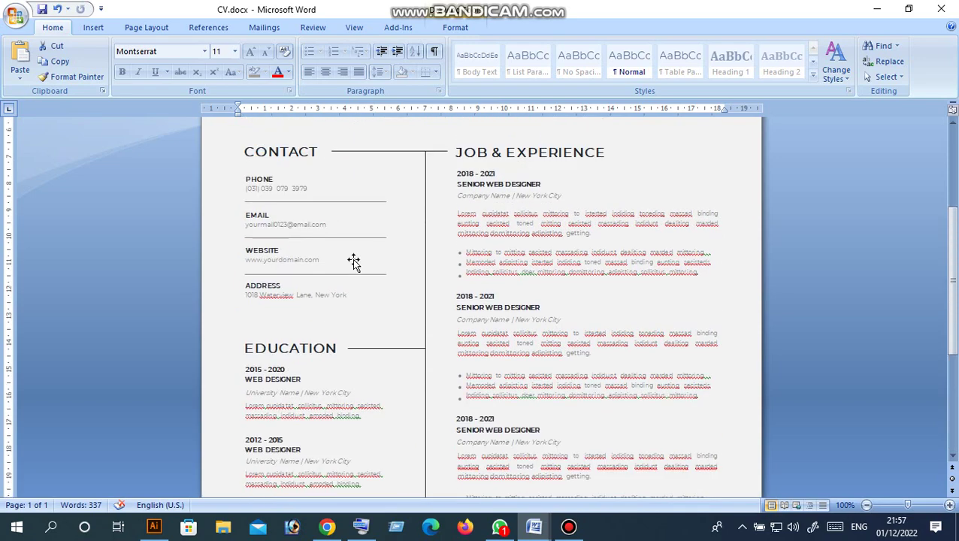
{"action": "scroll", "coordinate": [352, 260], "scroll_direction": "up", "scroll_amount": 3}
{"action": "left_click", "coordinate": [941, 8]}
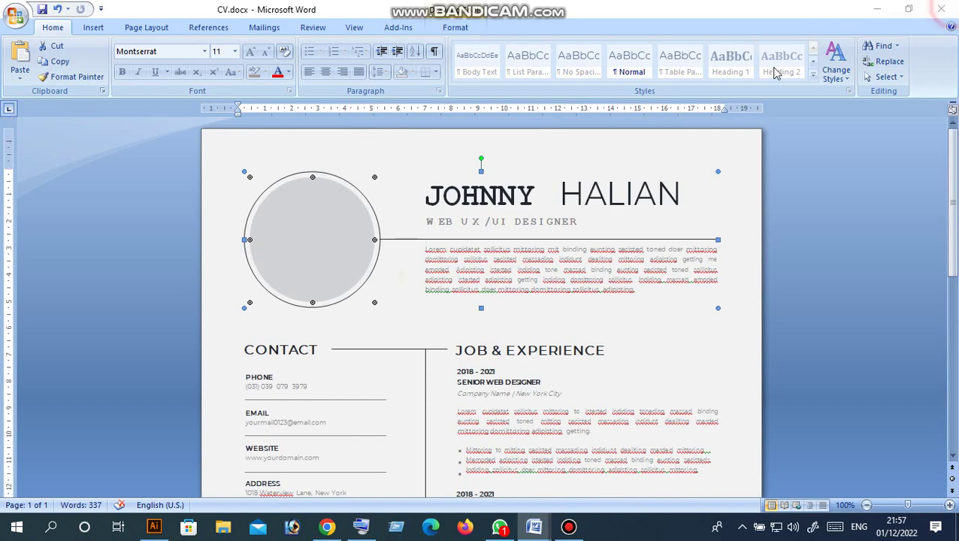
{"action": "left_click", "coordinate": [479, 301]}
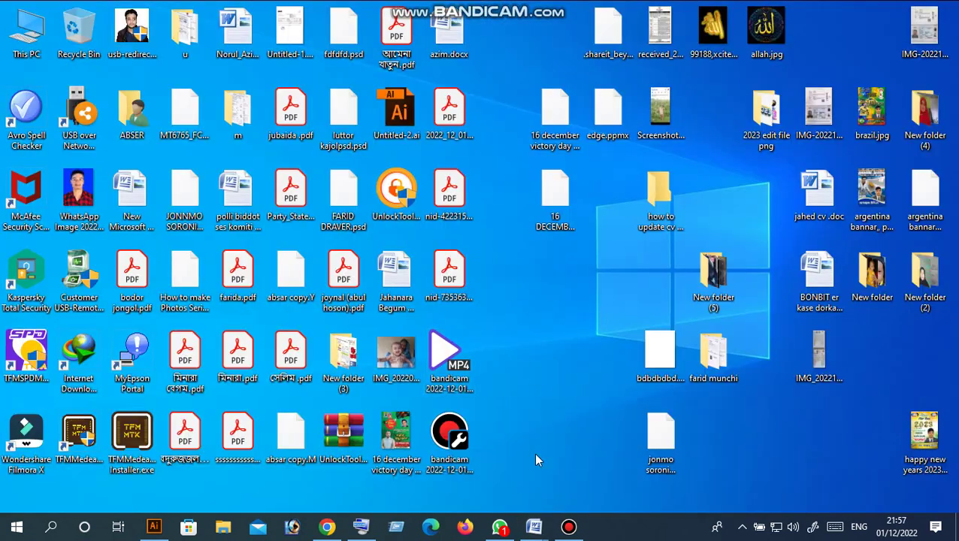
- Bring up UNLIMITED CV WORK 22.docx and scroll through the whole resume
{"action": "left_click", "coordinate": [569, 472]}
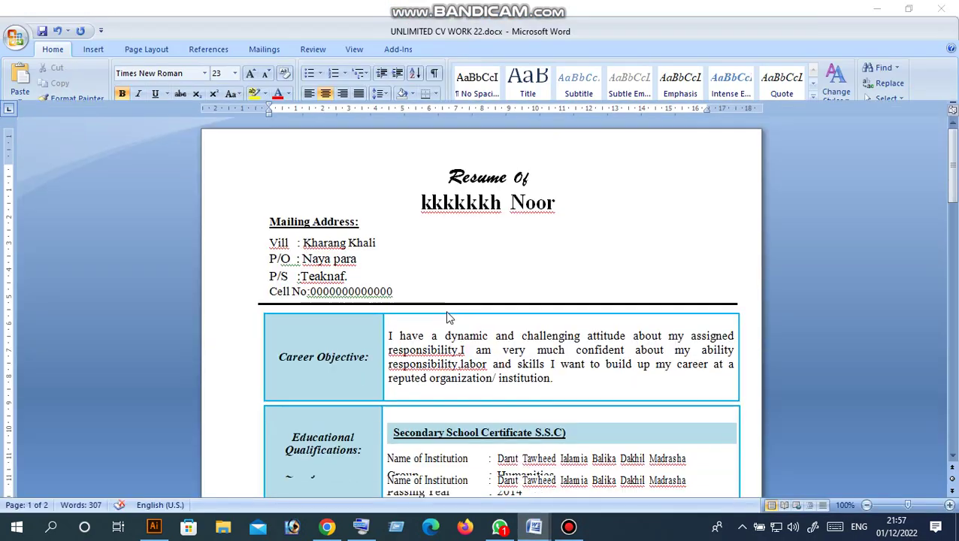
{"action": "scroll", "coordinate": [451, 312], "scroll_direction": "down", "scroll_amount": 2}
{"action": "scroll", "coordinate": [455, 313], "scroll_direction": "down", "scroll_amount": 5}
{"action": "scroll", "coordinate": [456, 313], "scroll_direction": "down", "scroll_amount": 2}
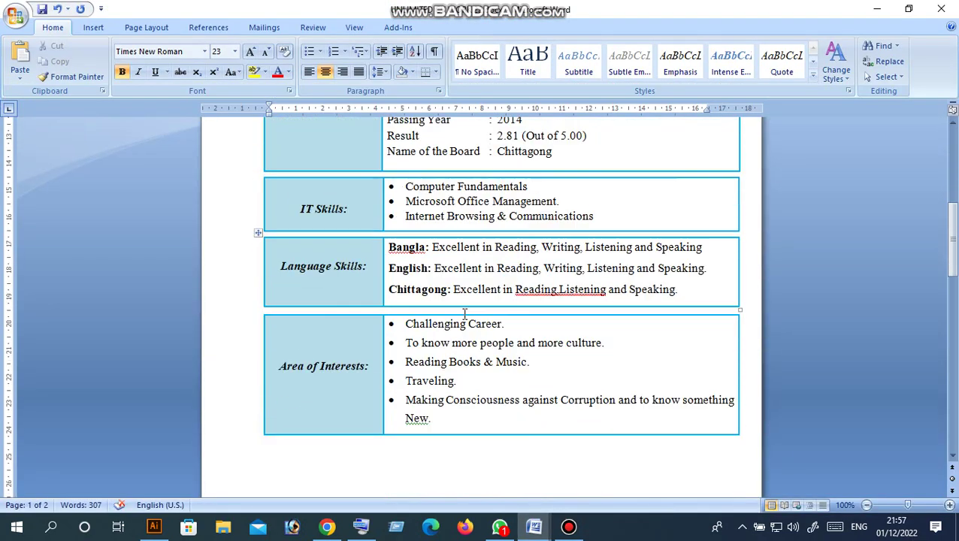
{"action": "scroll", "coordinate": [456, 313], "scroll_direction": "down", "scroll_amount": 1}
{"action": "scroll", "coordinate": [467, 314], "scroll_direction": "down", "scroll_amount": 4}
{"action": "scroll", "coordinate": [467, 314], "scroll_direction": "down", "scroll_amount": 3}
{"action": "scroll", "coordinate": [467, 314], "scroll_direction": "down", "scroll_amount": 3}
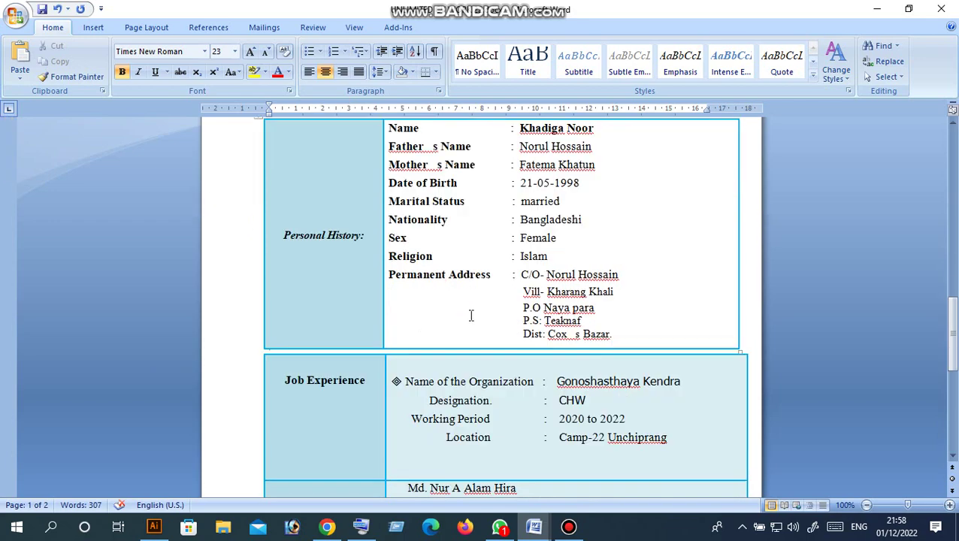
{"action": "scroll", "coordinate": [470, 316], "scroll_direction": "down", "scroll_amount": 4}
{"action": "scroll", "coordinate": [473, 319], "scroll_direction": "down", "scroll_amount": 4}
{"action": "scroll", "coordinate": [473, 318], "scroll_direction": "down", "scroll_amount": 1}
{"action": "scroll", "coordinate": [473, 319], "scroll_direction": "up", "scroll_amount": 6}
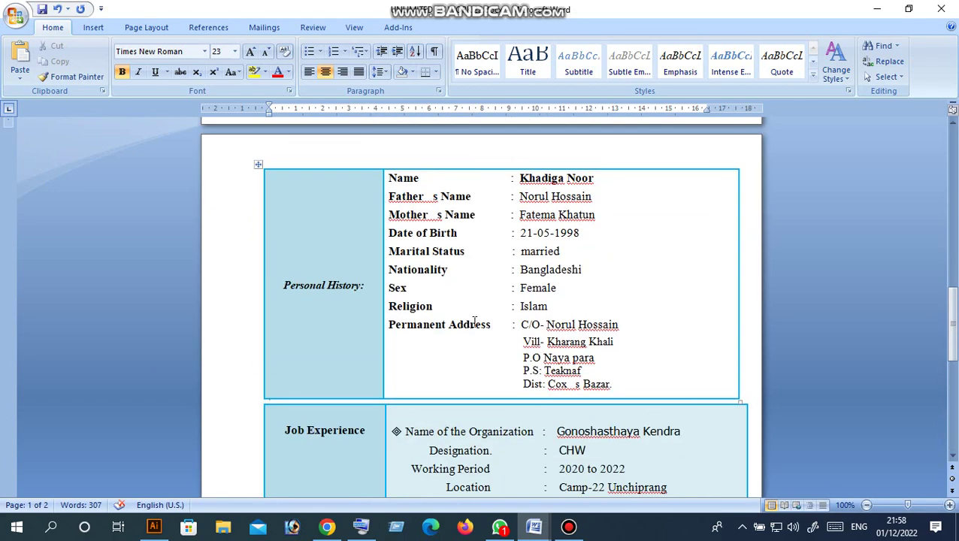
{"action": "scroll", "coordinate": [473, 319], "scroll_direction": "up", "scroll_amount": 3}
{"action": "scroll", "coordinate": [473, 322], "scroll_direction": "up", "scroll_amount": 4}
{"action": "scroll", "coordinate": [473, 322], "scroll_direction": "up", "scroll_amount": 4}
{"action": "scroll", "coordinate": [473, 321], "scroll_direction": "up", "scroll_amount": 5}
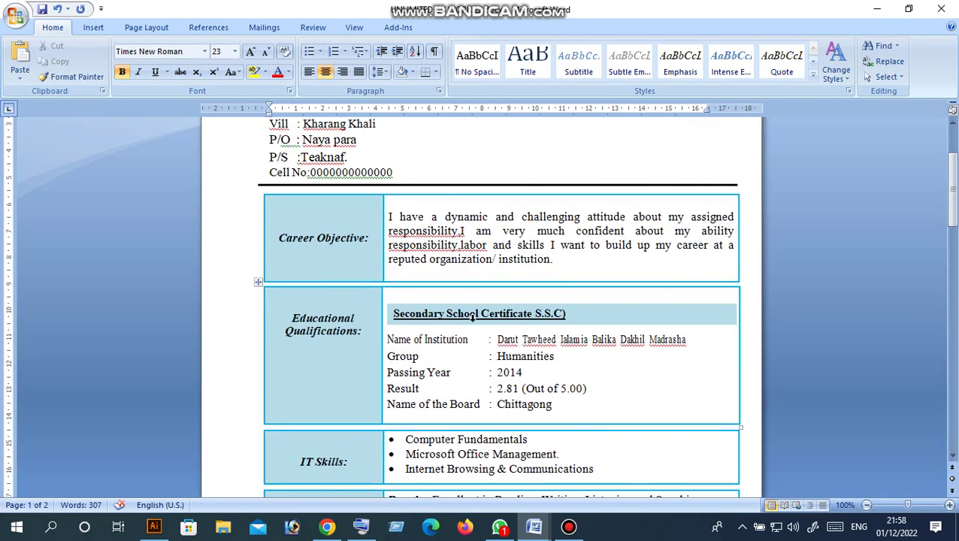
{"action": "scroll", "coordinate": [474, 321], "scroll_direction": "up", "scroll_amount": 2}
{"action": "scroll", "coordinate": [410, 335], "scroll_direction": "down", "scroll_amount": 3}
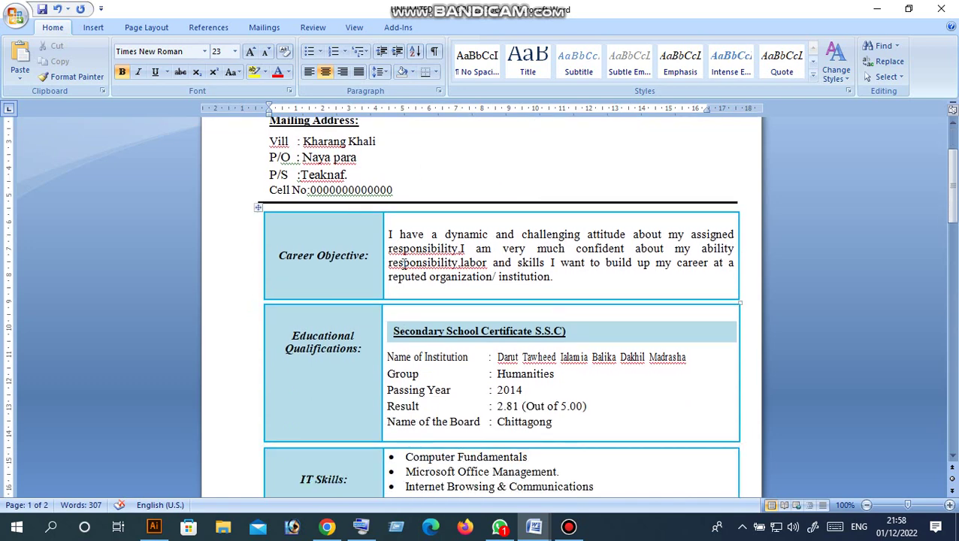
- Select the career objective and the Secondary School Certificate detail rows
{"action": "left_click_drag", "start_coordinate": [391, 234], "coordinate": [627, 283]}
{"action": "left_click", "coordinate": [563, 277]}
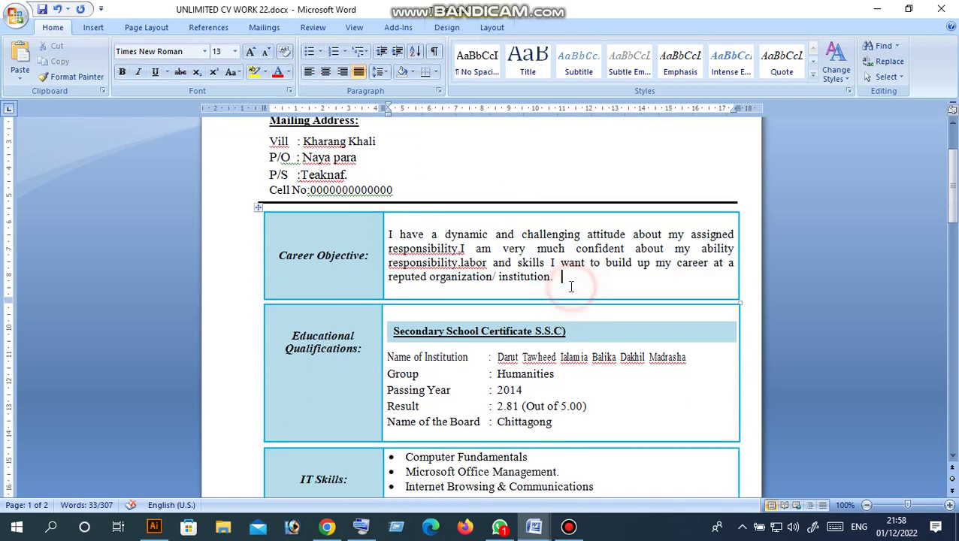
{"action": "scroll", "coordinate": [415, 256], "scroll_direction": "down", "scroll_amount": 3}
{"action": "left_click", "coordinate": [391, 230]}
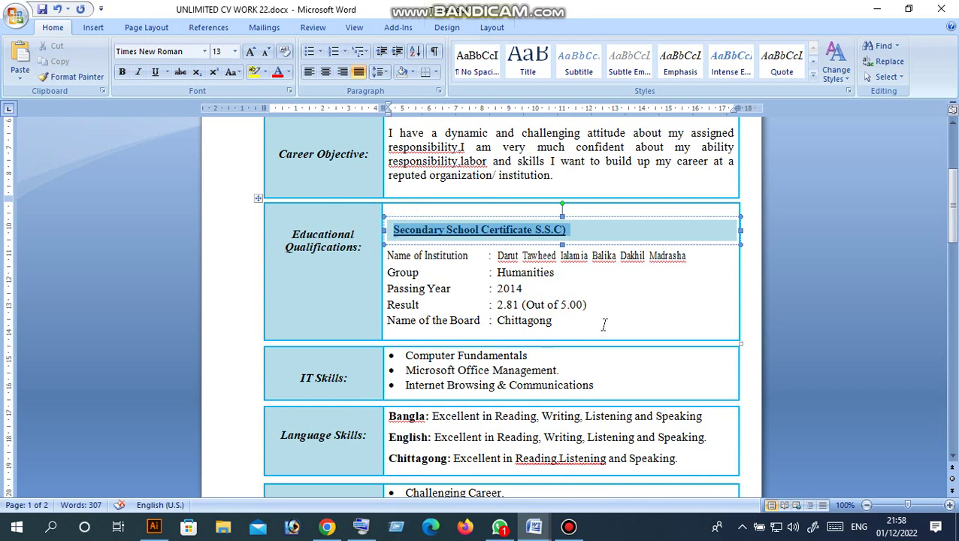
{"action": "left_click", "coordinate": [581, 323]}
{"action": "left_click_drag", "start_coordinate": [581, 323], "coordinate": [387, 255]}
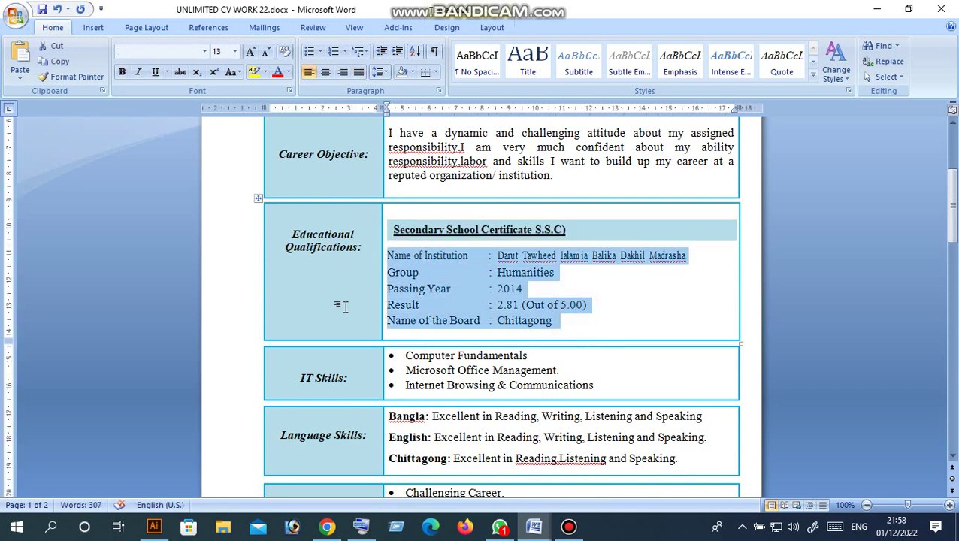
{"action": "left_click", "coordinate": [651, 310]}
{"action": "scroll", "coordinate": [645, 308], "scroll_direction": "down", "scroll_amount": 4}
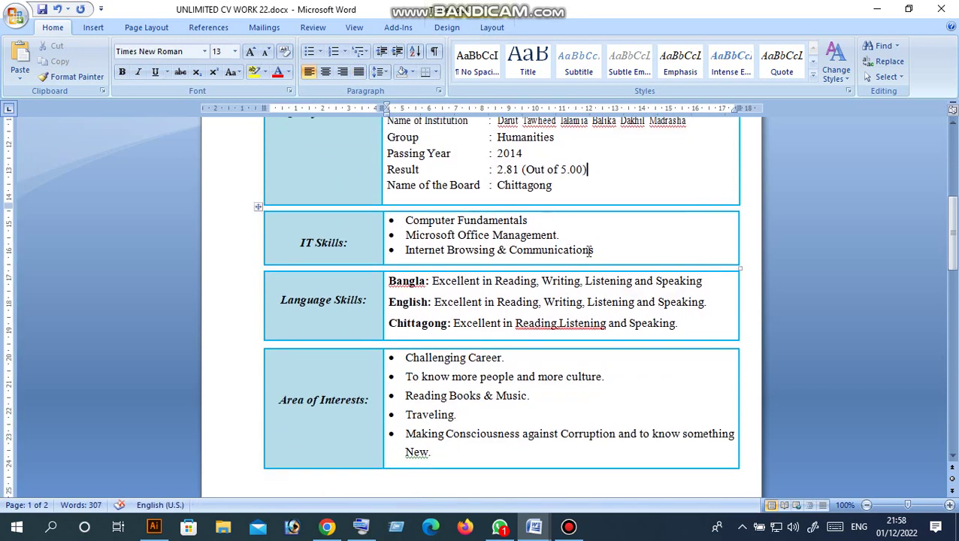
{"action": "left_click_drag", "start_coordinate": [593, 251], "coordinate": [406, 219]}
{"action": "scroll", "coordinate": [421, 303], "scroll_direction": "up", "scroll_amount": 6}
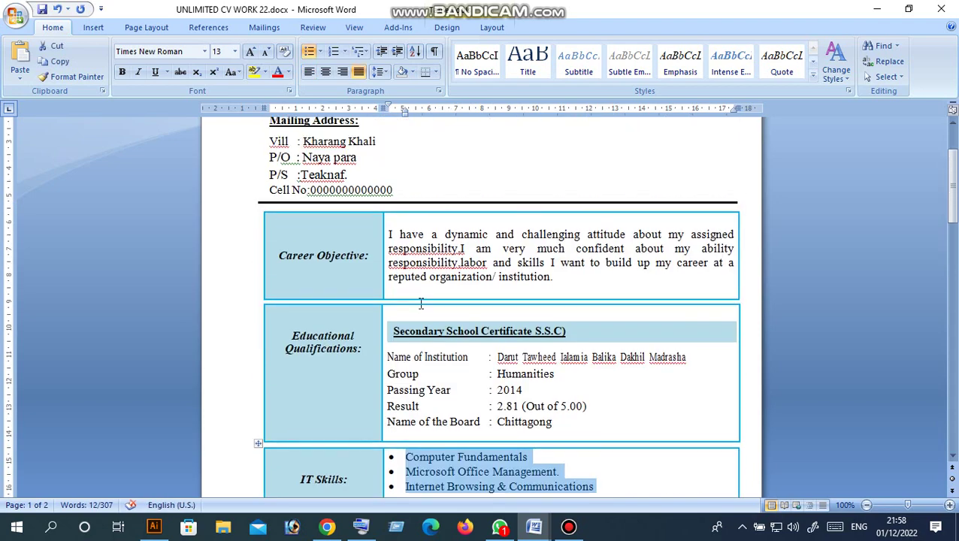
{"action": "scroll", "coordinate": [421, 303], "scroll_direction": "up", "scroll_amount": 3}
- Close the resume without saving and show the other open Word documents
{"action": "left_click", "coordinate": [941, 9]}
{"action": "left_click", "coordinate": [481, 298]}
{"action": "left_click", "coordinate": [534, 527]}
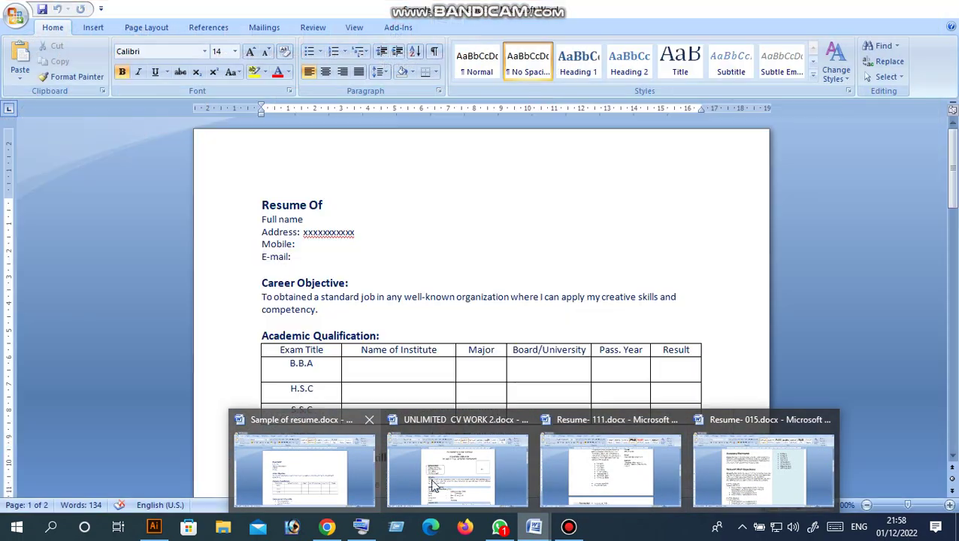
{"action": "left_click", "coordinate": [457, 469]}
{"action": "scroll", "coordinate": [446, 245], "scroll_direction": "up", "scroll_amount": 1}
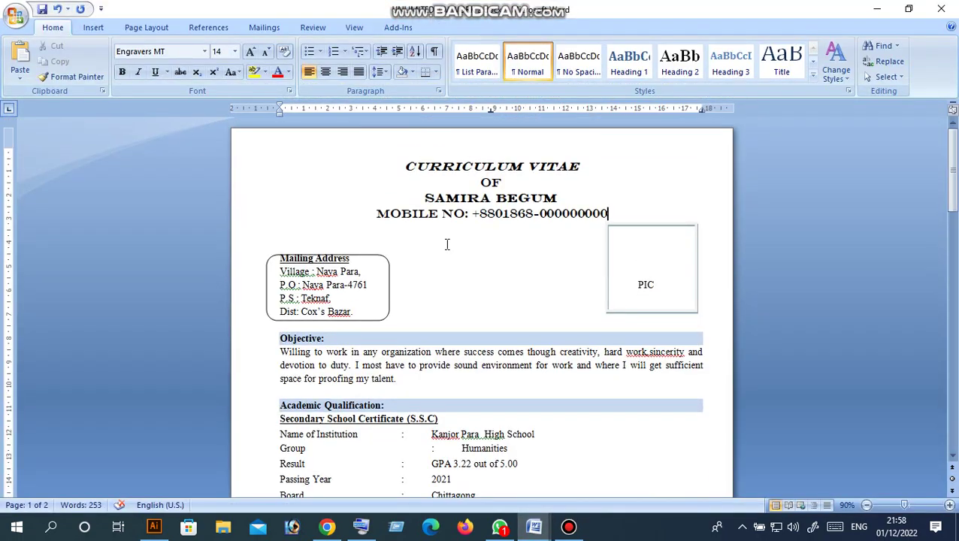
{"action": "scroll", "coordinate": [446, 244], "scroll_direction": "down", "scroll_amount": 3}
{"action": "scroll", "coordinate": [451, 244], "scroll_direction": "down", "scroll_amount": 3}
{"action": "scroll", "coordinate": [459, 248], "scroll_direction": "down", "scroll_amount": 5}
{"action": "scroll", "coordinate": [463, 253], "scroll_direction": "down", "scroll_amount": 5}
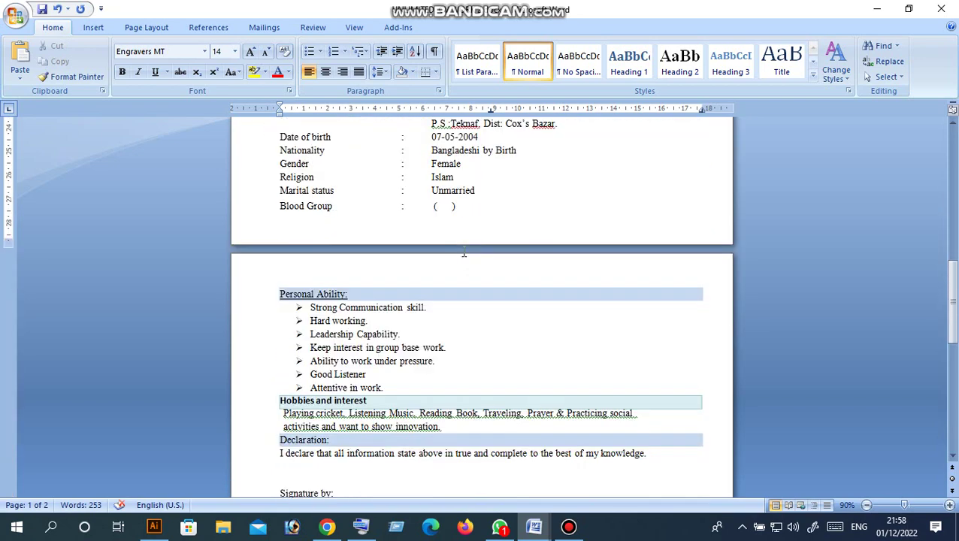
{"action": "scroll", "coordinate": [464, 253], "scroll_direction": "down", "scroll_amount": 6}
{"action": "scroll", "coordinate": [462, 258], "scroll_direction": "down", "scroll_amount": 2}
{"action": "scroll", "coordinate": [460, 268], "scroll_direction": "up", "scroll_amount": 5}
{"action": "scroll", "coordinate": [456, 267], "scroll_direction": "up", "scroll_amount": 4}
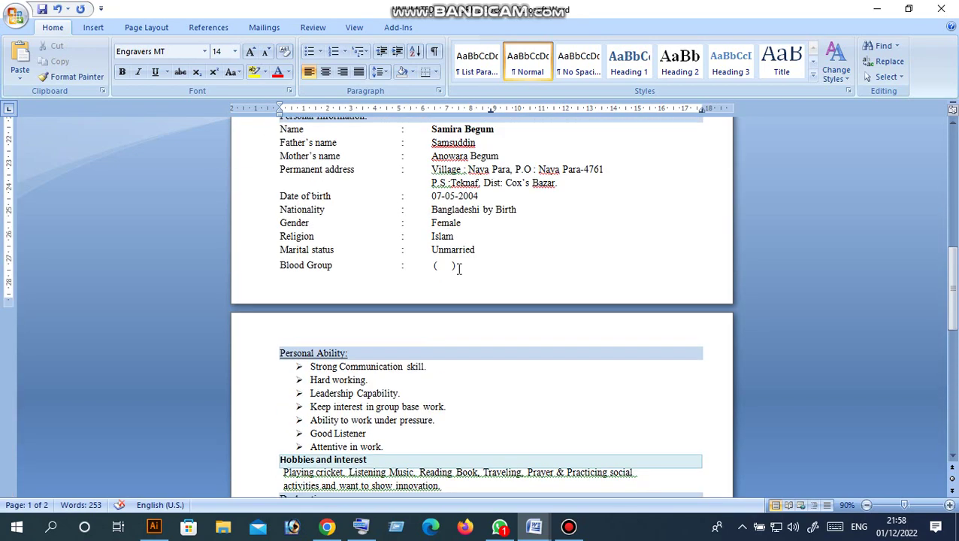
{"action": "scroll", "coordinate": [459, 269], "scroll_direction": "up", "scroll_amount": 4}
{"action": "scroll", "coordinate": [458, 269], "scroll_direction": "up", "scroll_amount": 2}
{"action": "scroll", "coordinate": [457, 270], "scroll_direction": "up", "scroll_amount": 2}
{"action": "scroll", "coordinate": [457, 271], "scroll_direction": "up", "scroll_amount": 1}
{"action": "scroll", "coordinate": [457, 270], "scroll_direction": "up", "scroll_amount": 1}
{"action": "scroll", "coordinate": [457, 270], "scroll_direction": "up", "scroll_amount": 3}
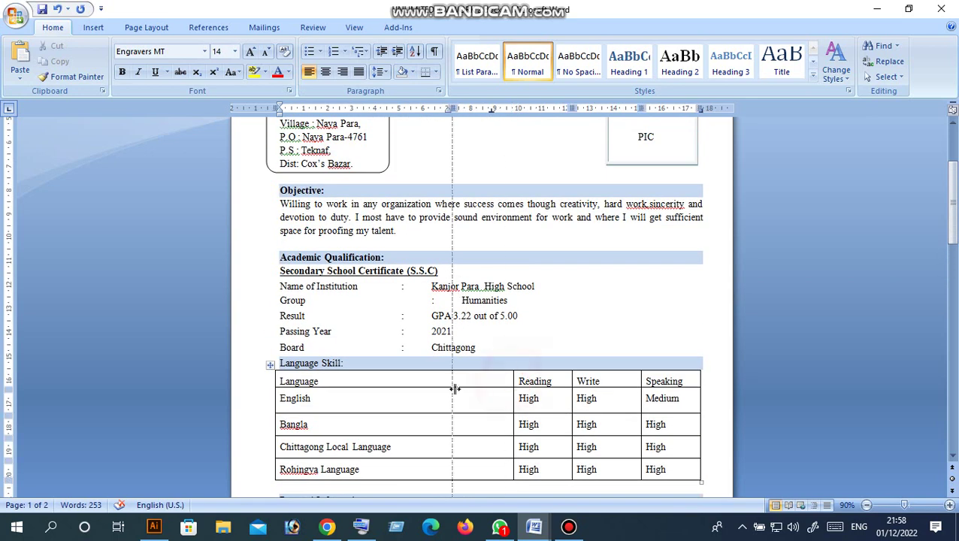
{"action": "left_click_drag", "start_coordinate": [512, 381], "coordinate": [453, 383]}
{"action": "left_click_drag", "start_coordinate": [571, 398], "coordinate": [530, 399]}
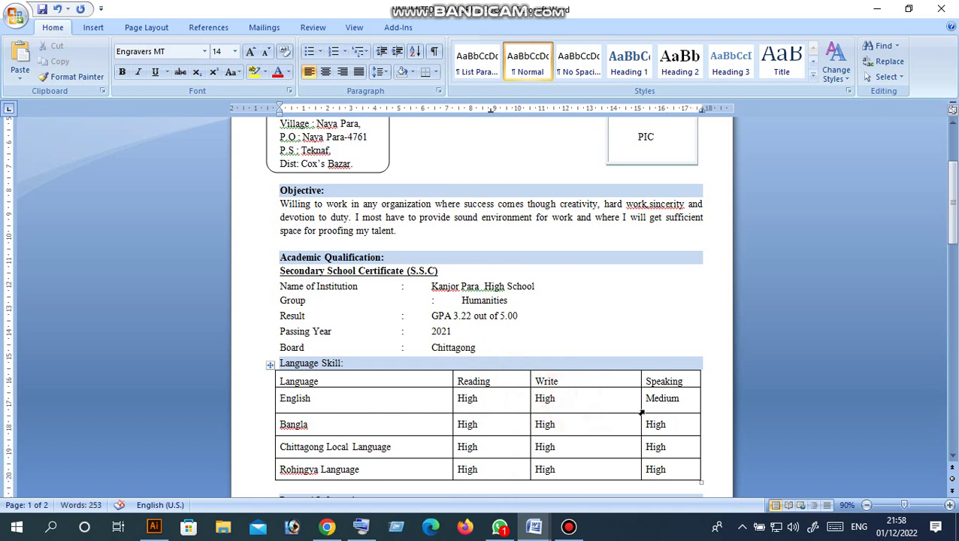
{"action": "left_click_drag", "start_coordinate": [639, 408], "coordinate": [577, 408]}
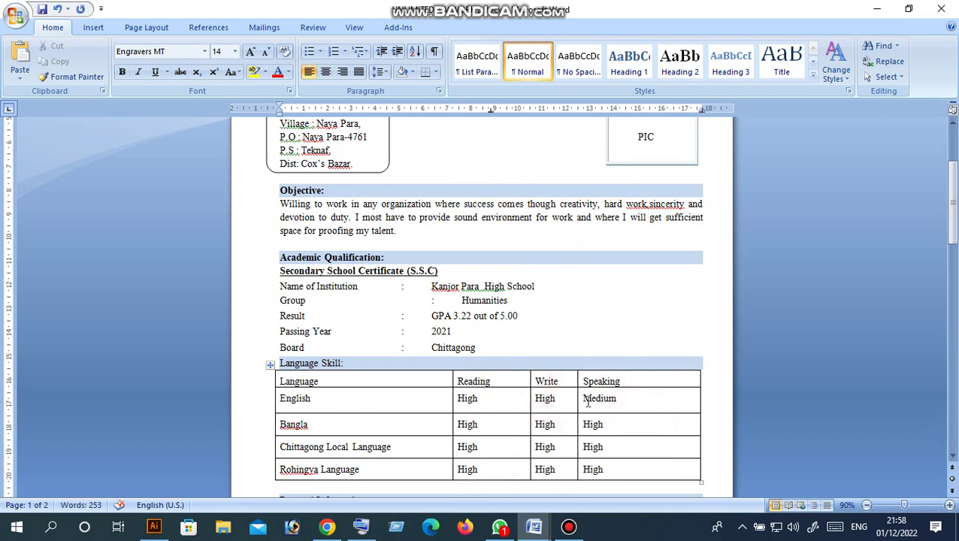
{"action": "left_click_drag", "start_coordinate": [576, 407], "coordinate": [602, 410]}
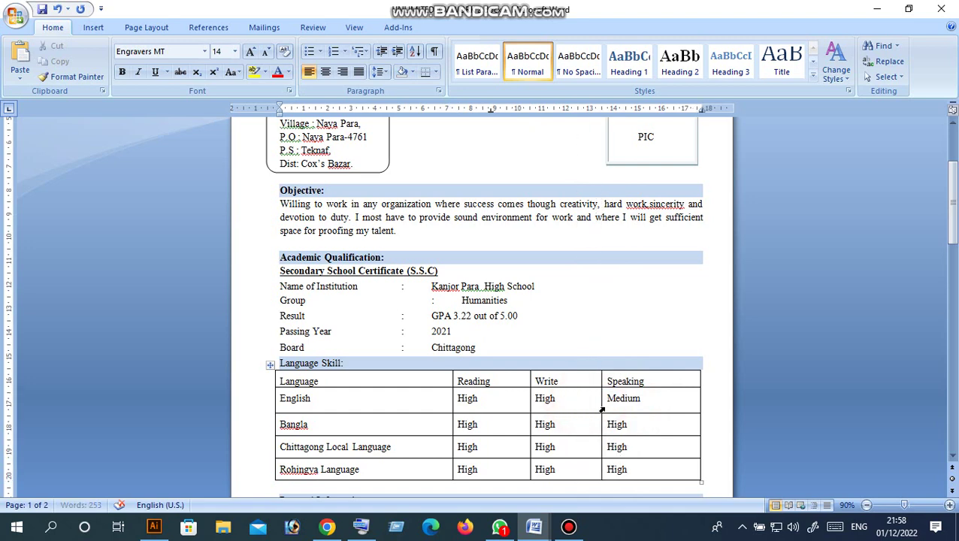
{"action": "scroll", "coordinate": [534, 364], "scroll_direction": "up", "scroll_amount": 3}
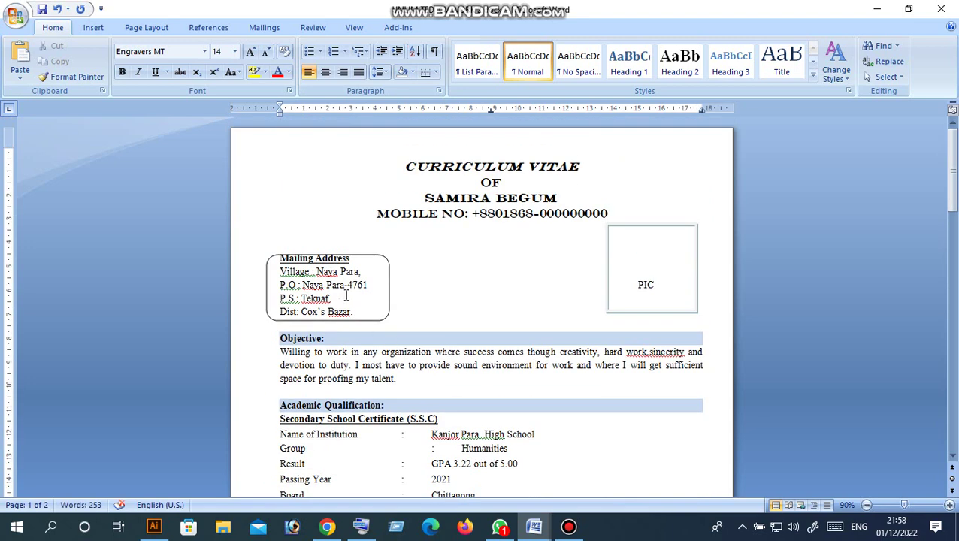
{"action": "left_click_drag", "start_coordinate": [280, 260], "coordinate": [357, 326]}
{"action": "left_click", "coordinate": [434, 319]}
{"action": "scroll", "coordinate": [433, 318], "scroll_direction": "down", "scroll_amount": 1}
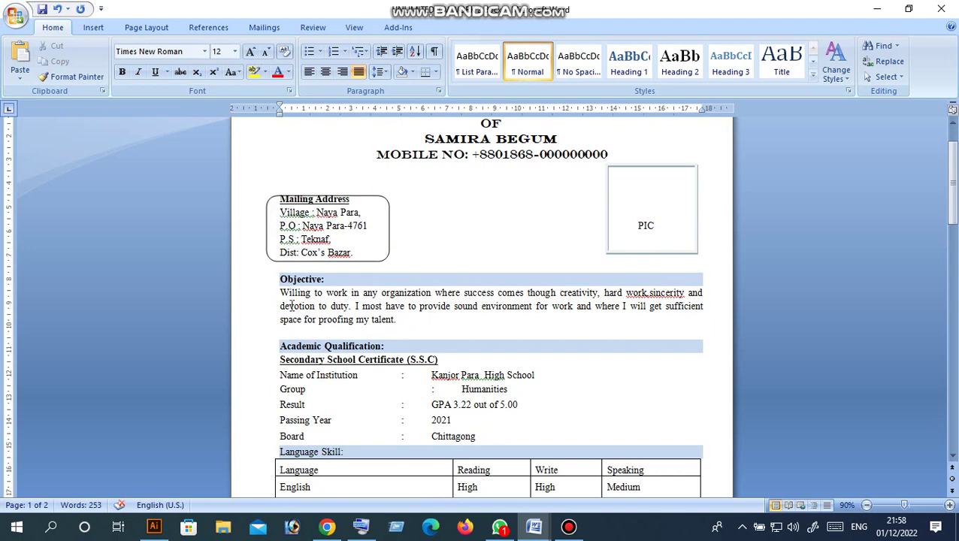
{"action": "scroll", "coordinate": [297, 308], "scroll_direction": "down", "scroll_amount": 2}
{"action": "scroll", "coordinate": [301, 310], "scroll_direction": "down", "scroll_amount": 3}
{"action": "scroll", "coordinate": [312, 311], "scroll_direction": "up", "scroll_amount": 6}
{"action": "scroll", "coordinate": [315, 311], "scroll_direction": "up", "scroll_amount": 2}
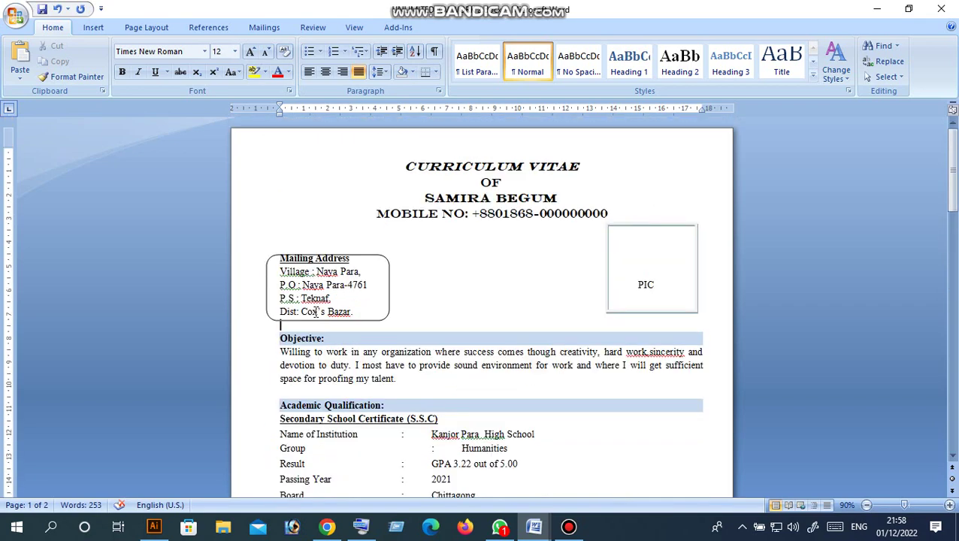
{"action": "scroll", "coordinate": [315, 311], "scroll_direction": "down", "scroll_amount": 5}
{"action": "scroll", "coordinate": [392, 297], "scroll_direction": "down", "scroll_amount": 5}
{"action": "scroll", "coordinate": [394, 304], "scroll_direction": "down", "scroll_amount": 5}
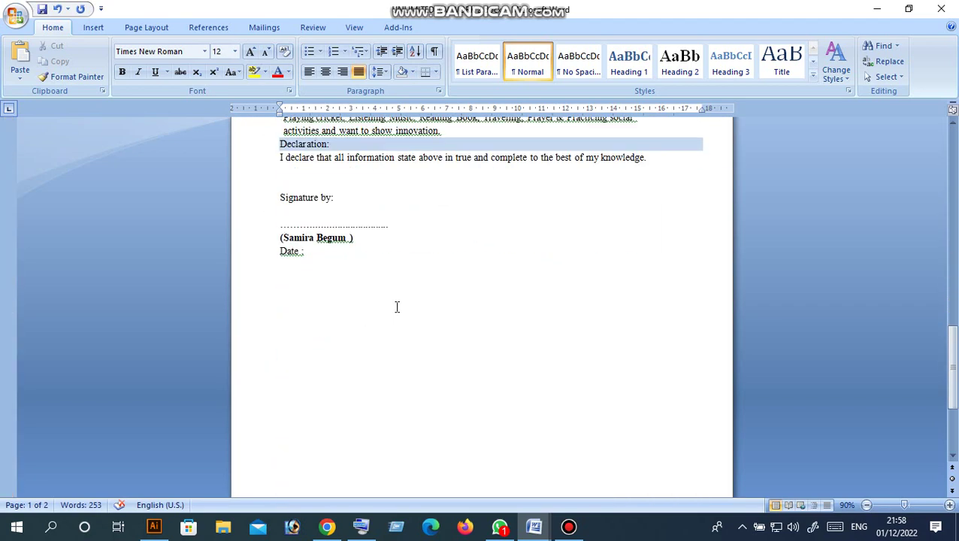
{"action": "scroll", "coordinate": [396, 308], "scroll_direction": "down", "scroll_amount": 3}
{"action": "scroll", "coordinate": [402, 310], "scroll_direction": "up", "scroll_amount": 5}
{"action": "scroll", "coordinate": [398, 310], "scroll_direction": "up", "scroll_amount": 5}
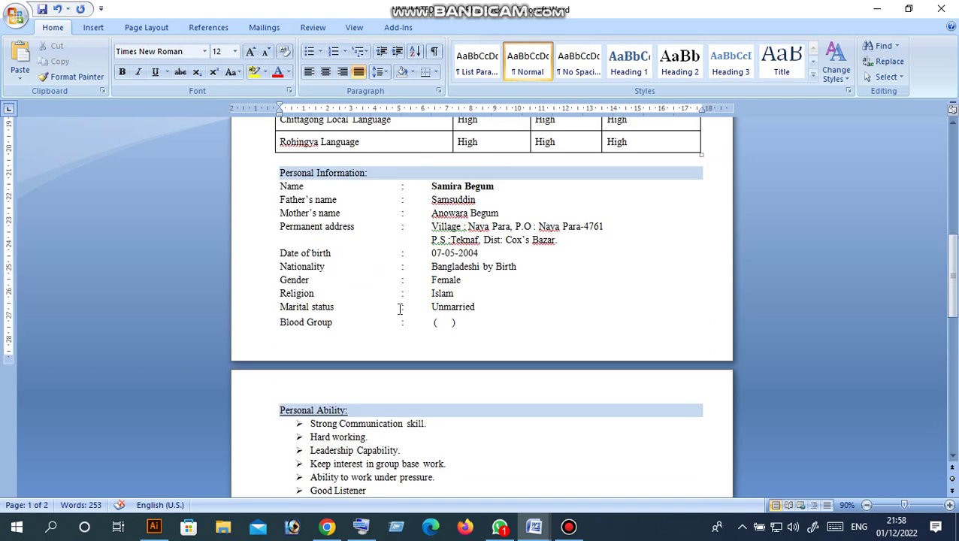
{"action": "scroll", "coordinate": [398, 309], "scroll_direction": "up", "scroll_amount": 5}
{"action": "scroll", "coordinate": [397, 309], "scroll_direction": "up", "scroll_amount": 1}
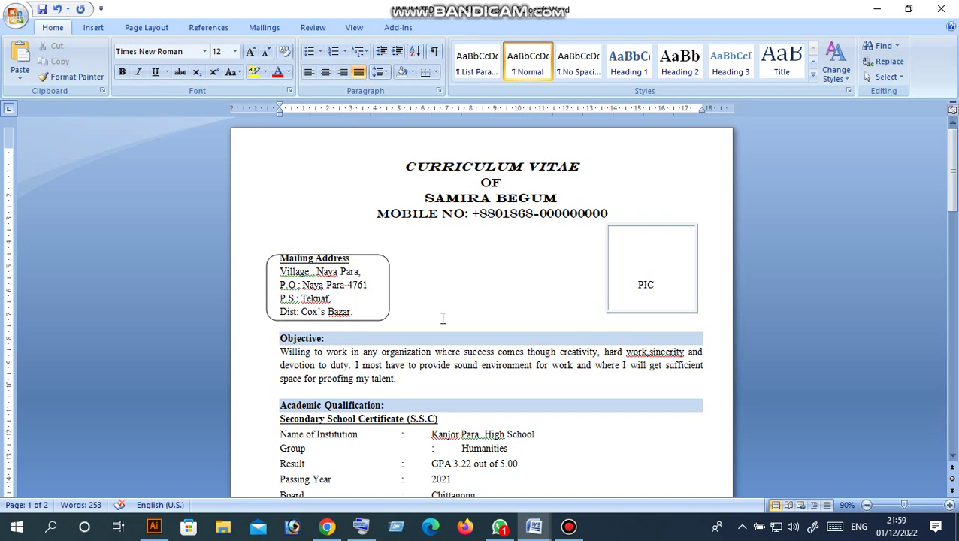
{"action": "scroll", "coordinate": [449, 334], "scroll_direction": "down", "scroll_amount": 1}
{"action": "scroll", "coordinate": [444, 334], "scroll_direction": "down", "scroll_amount": 1}
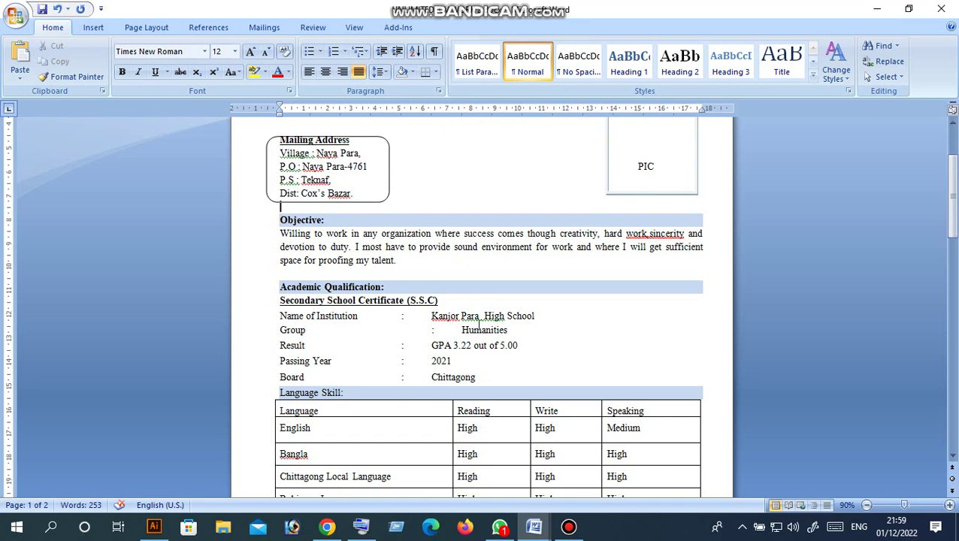
{"action": "scroll", "coordinate": [496, 306], "scroll_direction": "up", "scroll_amount": 2}
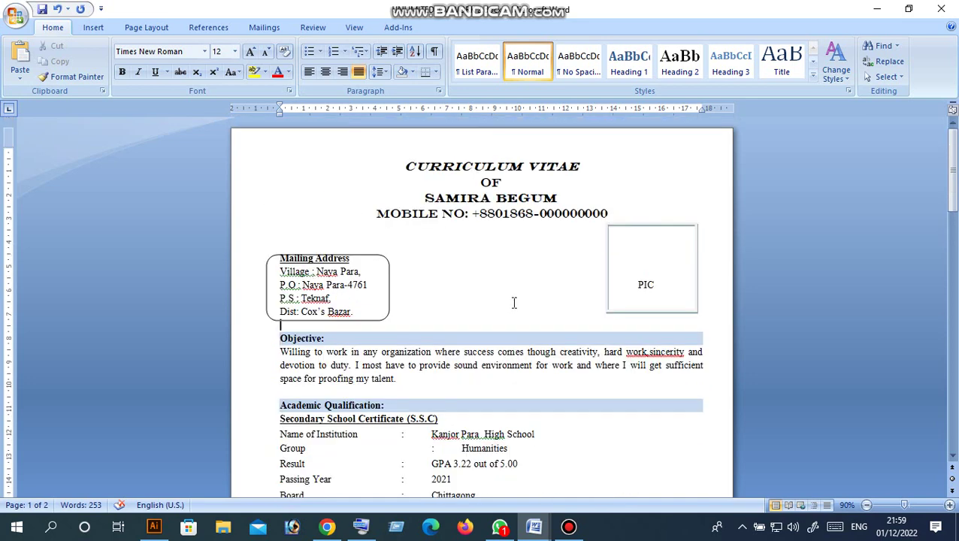
{"action": "left_click", "coordinate": [459, 450]}
{"action": "scroll", "coordinate": [504, 437], "scroll_direction": "down", "scroll_amount": 1}
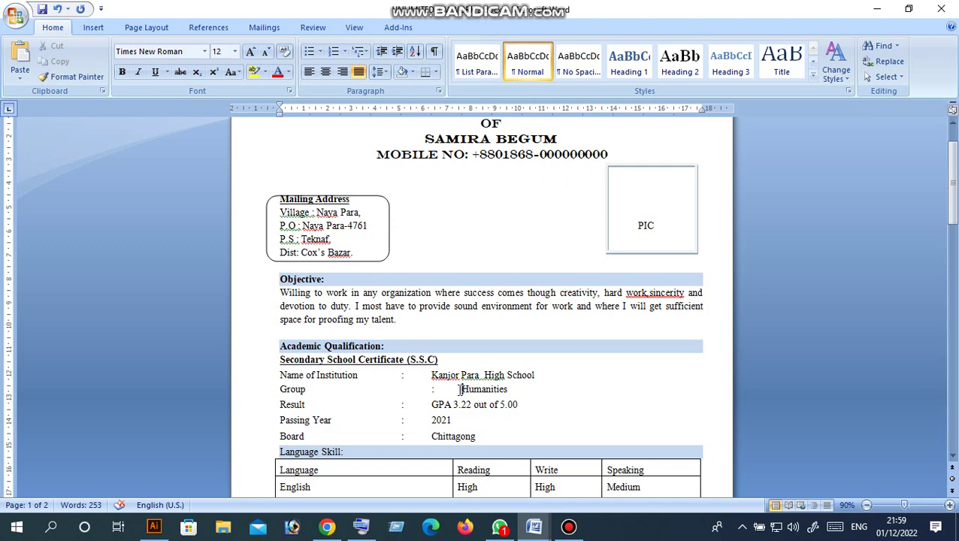
{"action": "left_click", "coordinate": [951, 6]}
- Discard the CV changes and reopen Sample of resume.docx to look over it
{"action": "left_click", "coordinate": [480, 299]}
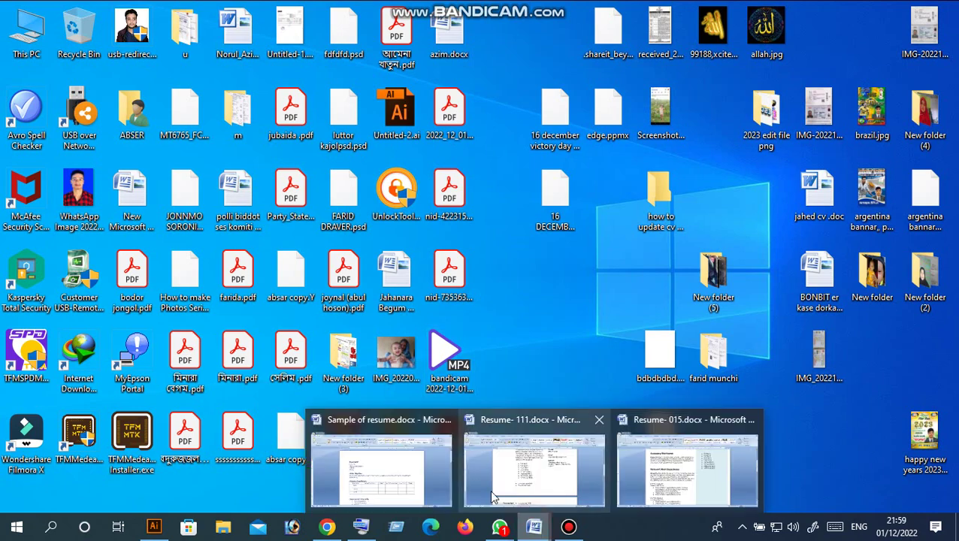
{"action": "left_click", "coordinate": [354, 481]}
{"action": "scroll", "coordinate": [363, 261], "scroll_direction": "down", "scroll_amount": 5}
{"action": "scroll", "coordinate": [363, 263], "scroll_direction": "down", "scroll_amount": 6}
{"action": "scroll", "coordinate": [364, 271], "scroll_direction": "up", "scroll_amount": 3}
{"action": "scroll", "coordinate": [357, 269], "scroll_direction": "up", "scroll_amount": 5}
{"action": "scroll", "coordinate": [351, 269], "scroll_direction": "up", "scroll_amount": 2}
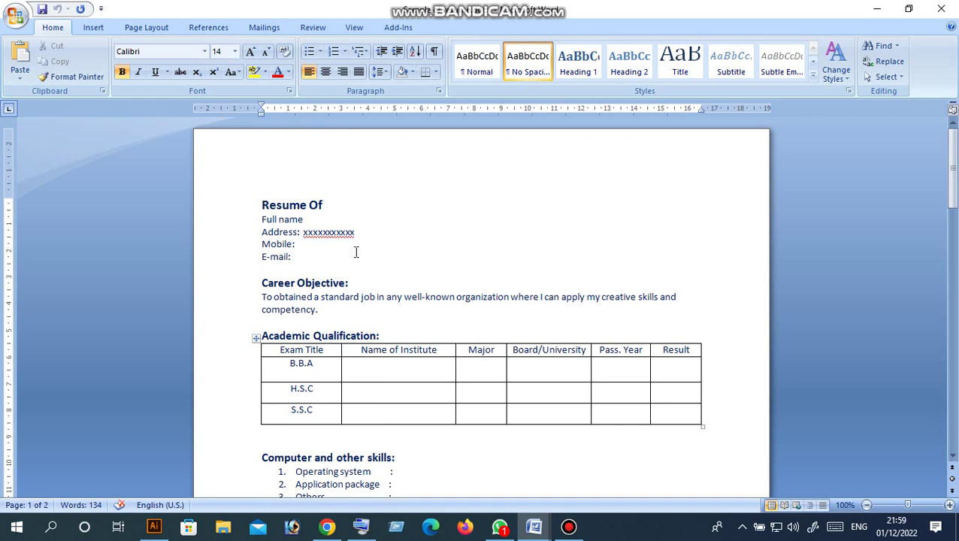
- Scroll through Sample of resume.docx, put it away, and bring up the Resume- 111 document
{"action": "scroll", "coordinate": [356, 250], "scroll_direction": "up", "scroll_amount": 2, "text": "ctrl"}
{"action": "scroll", "coordinate": [357, 250], "scroll_direction": "down", "scroll_amount": 5}
{"action": "scroll", "coordinate": [358, 249], "scroll_direction": "down", "scroll_amount": 5}
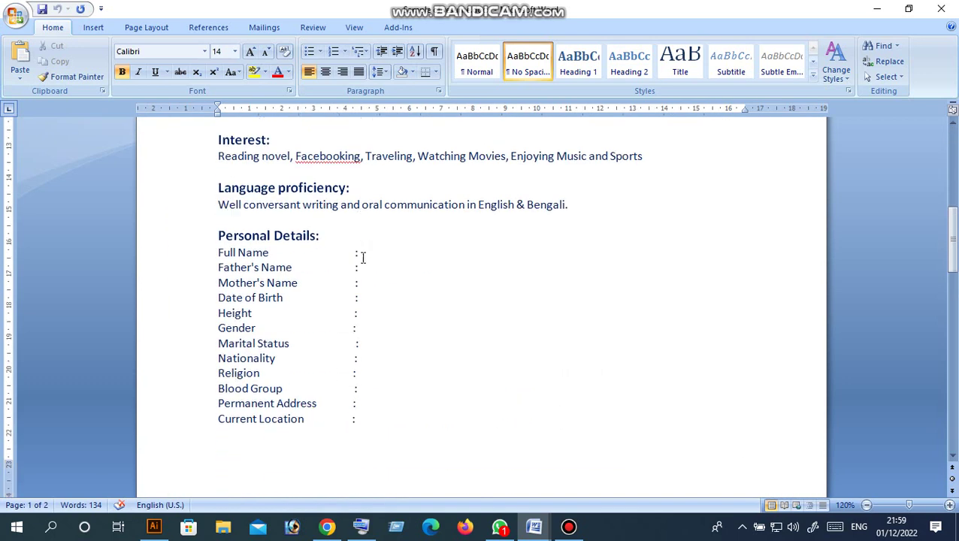
{"action": "scroll", "coordinate": [368, 256], "scroll_direction": "down", "scroll_amount": 5}
{"action": "scroll", "coordinate": [372, 261], "scroll_direction": "down", "scroll_amount": 5}
{"action": "scroll", "coordinate": [381, 268], "scroll_direction": "down", "scroll_amount": 4}
{"action": "scroll", "coordinate": [387, 275], "scroll_direction": "up", "scroll_amount": 6}
{"action": "scroll", "coordinate": [387, 272], "scroll_direction": "up", "scroll_amount": 6}
{"action": "scroll", "coordinate": [387, 273], "scroll_direction": "up", "scroll_amount": 8}
{"action": "scroll", "coordinate": [387, 273], "scroll_direction": "up", "scroll_amount": 2}
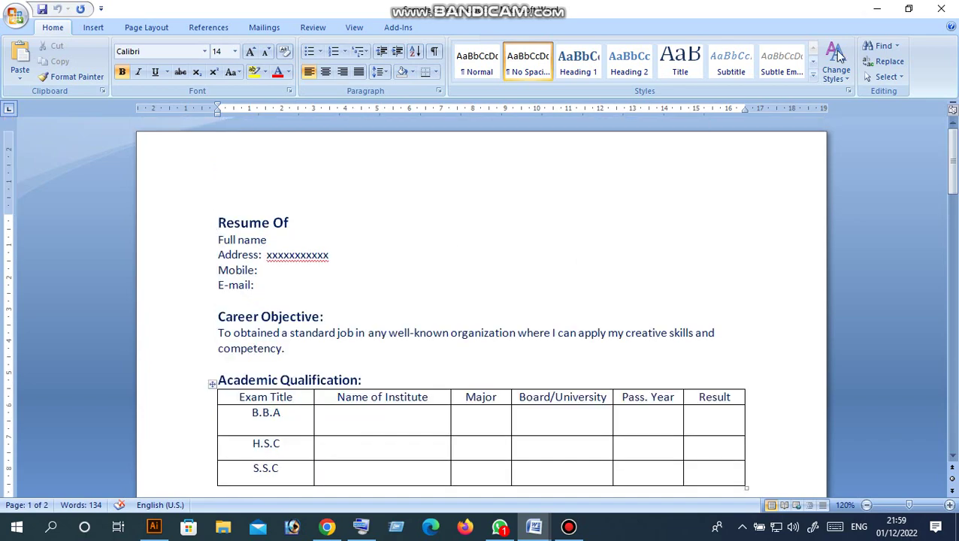
{"action": "left_click", "coordinate": [941, 9]}
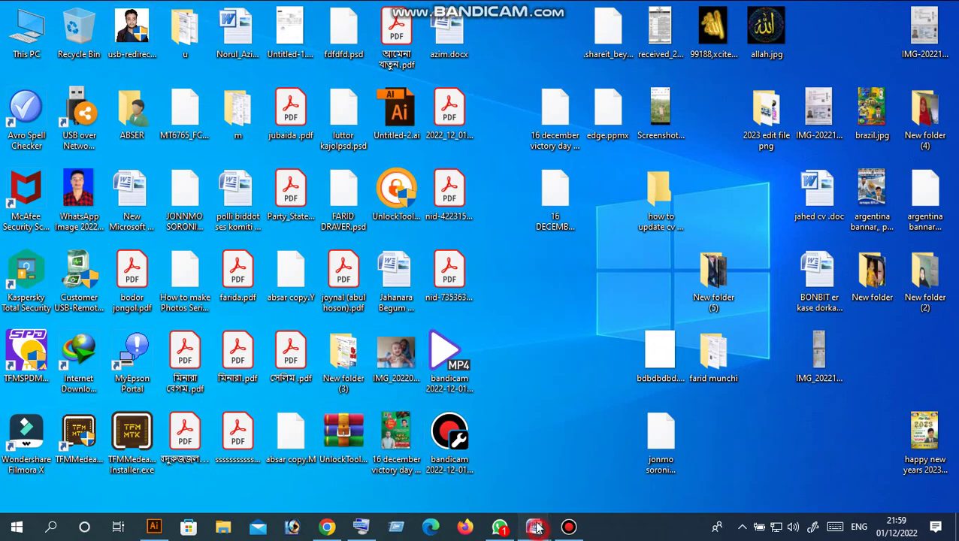
{"action": "mouse_move", "coordinate": [533, 526]}
{"action": "left_click", "coordinate": [460, 469]}
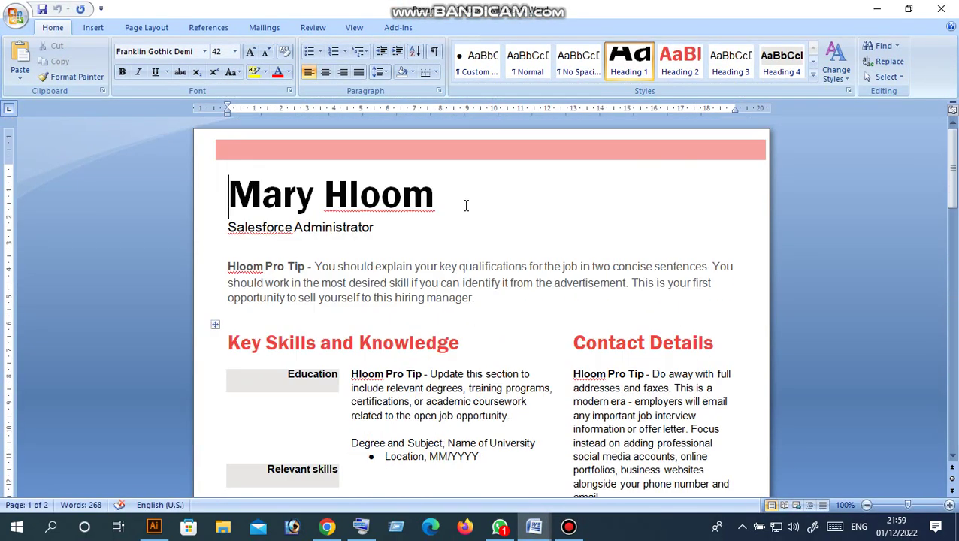
{"action": "mouse_move", "coordinate": [230, 193]}
{"action": "left_mouse_down"}
{"action": "mouse_move", "coordinate": [548, 489]}
{"action": "mouse_move", "coordinate": [548, 384]}
{"action": "left_mouse_up"}
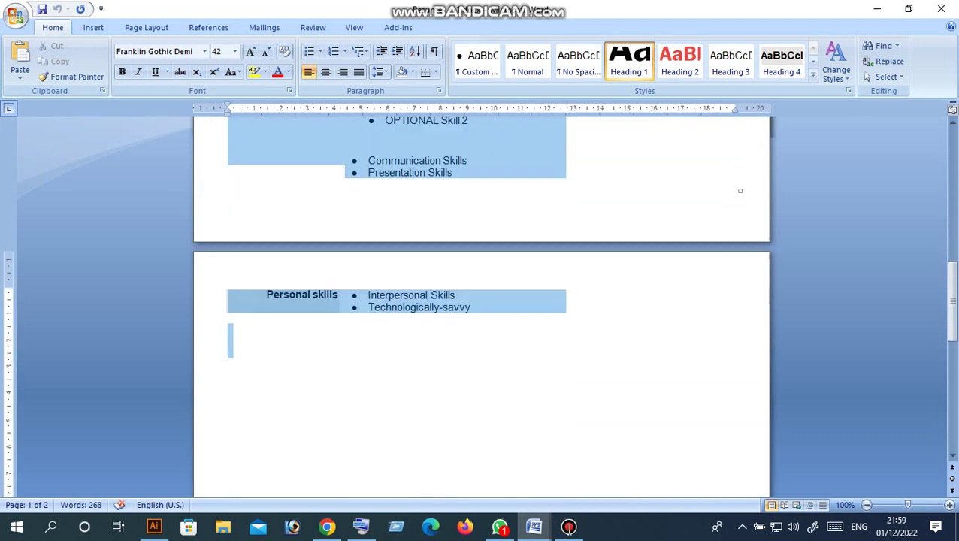
{"action": "scroll", "coordinate": [548, 384], "scroll_direction": "up", "scroll_amount": 10}
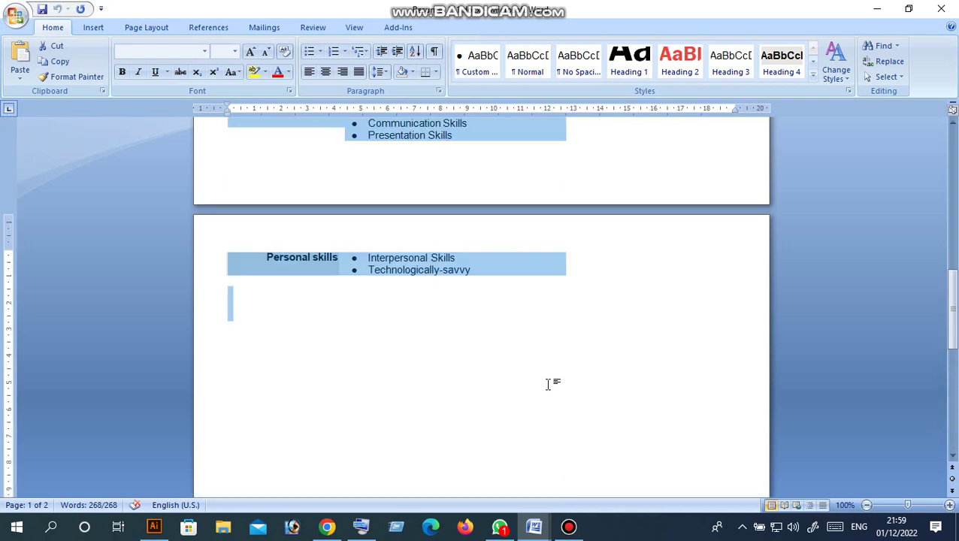
{"action": "scroll", "coordinate": [546, 383], "scroll_direction": "up", "scroll_amount": 4}
{"action": "scroll", "coordinate": [539, 382], "scroll_direction": "up", "scroll_amount": 8}
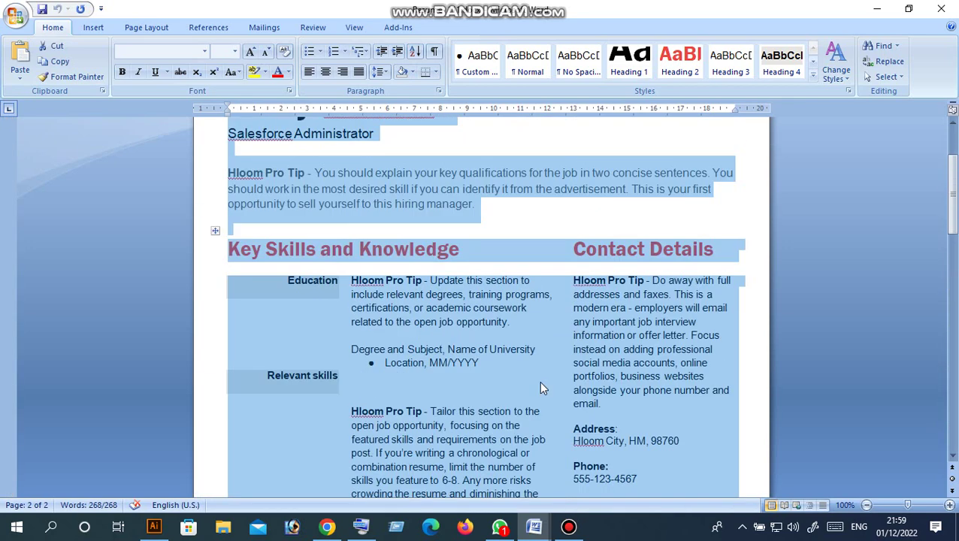
{"action": "scroll", "coordinate": [539, 382], "scroll_direction": "up", "scroll_amount": 2}
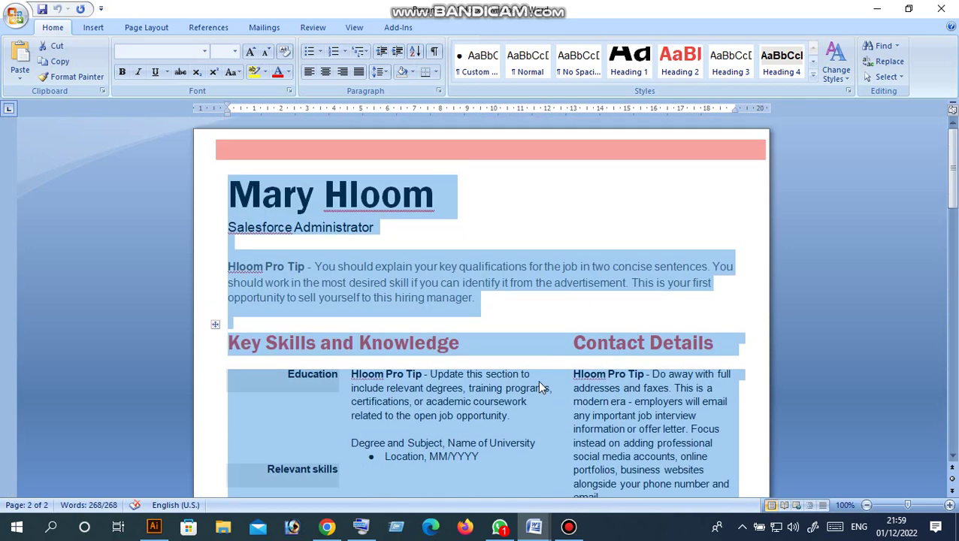
{"action": "left_click", "coordinate": [877, 9]}
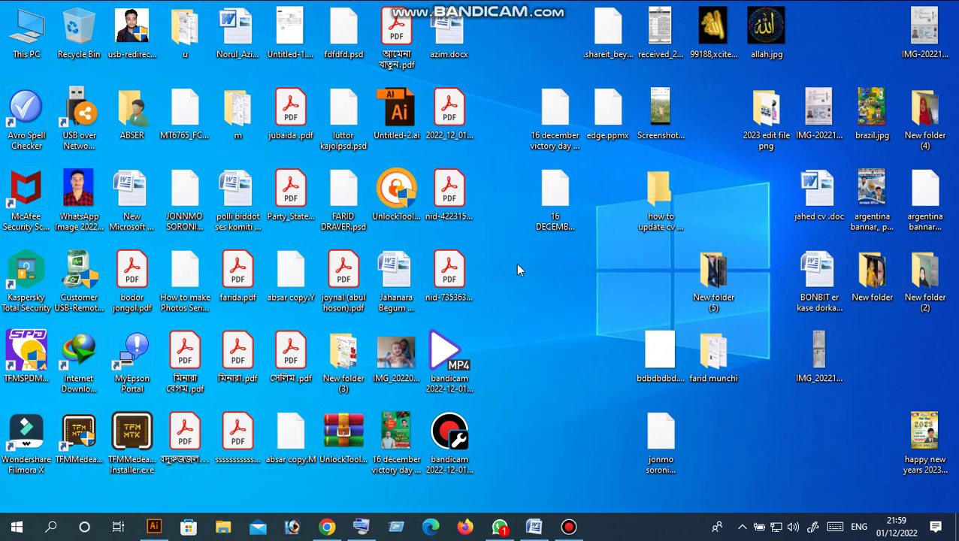
{"action": "left_click", "coordinate": [534, 527]}
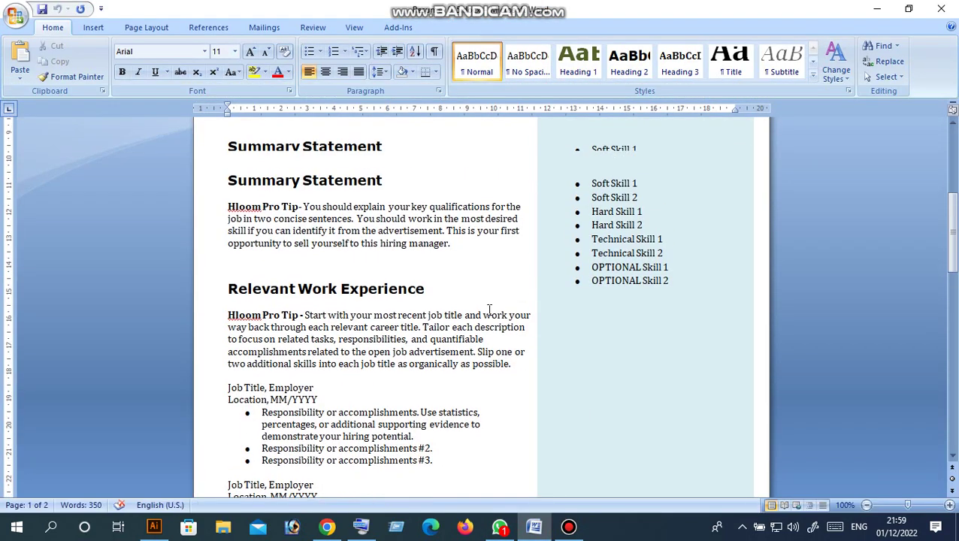
{"action": "scroll", "coordinate": [487, 309], "scroll_direction": "up", "scroll_amount": 7}
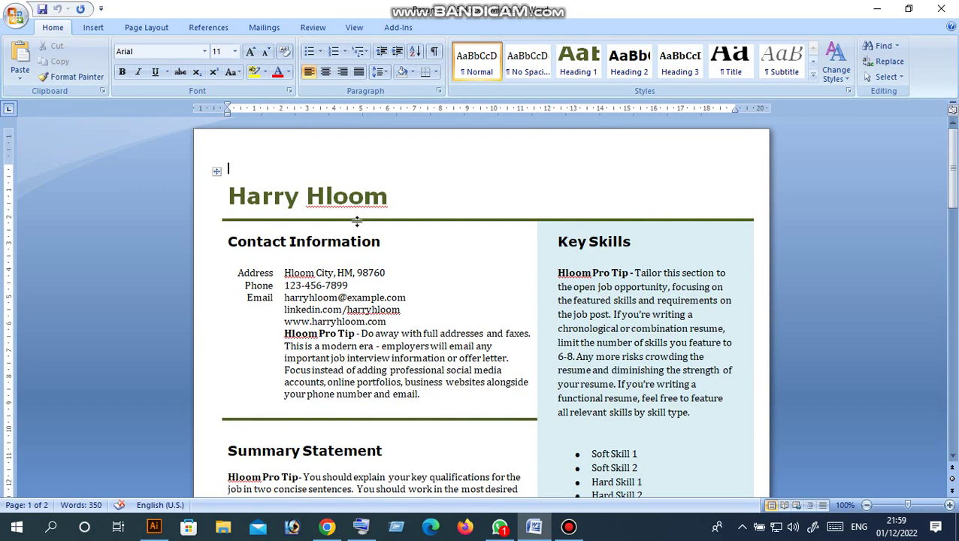
{"action": "triple_click", "coordinate": [394, 197]}
{"action": "scroll", "coordinate": [435, 290], "scroll_direction": "down", "scroll_amount": 5}
{"action": "scroll", "coordinate": [448, 289], "scroll_direction": "down", "scroll_amount": 10}
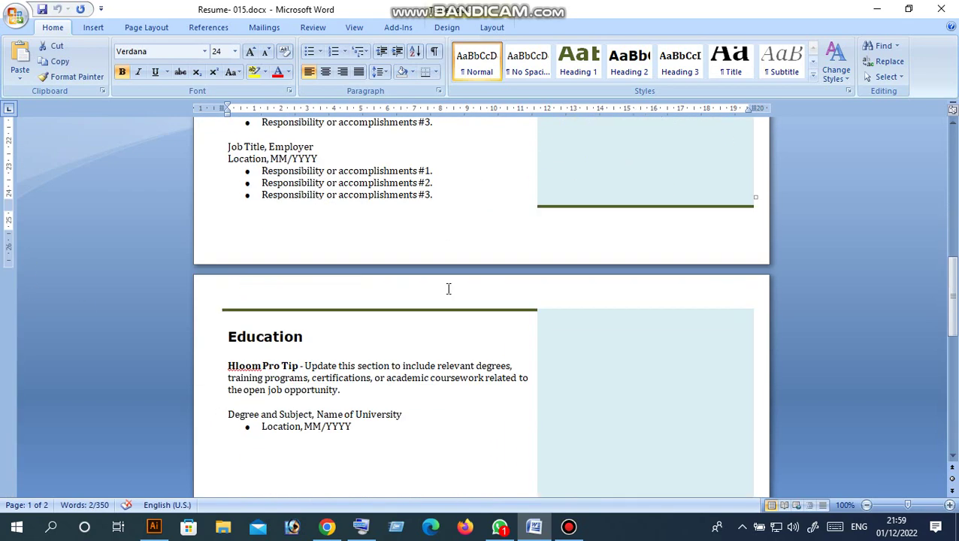
{"action": "scroll", "coordinate": [471, 311], "scroll_direction": "down", "scroll_amount": 5}
{"action": "scroll", "coordinate": [504, 317], "scroll_direction": "up", "scroll_amount": 5}
{"action": "scroll", "coordinate": [514, 317], "scroll_direction": "up", "scroll_amount": 10}
{"action": "scroll", "coordinate": [516, 316], "scroll_direction": "up", "scroll_amount": 4}
{"action": "scroll", "coordinate": [516, 317], "scroll_direction": "up", "scroll_amount": 3}
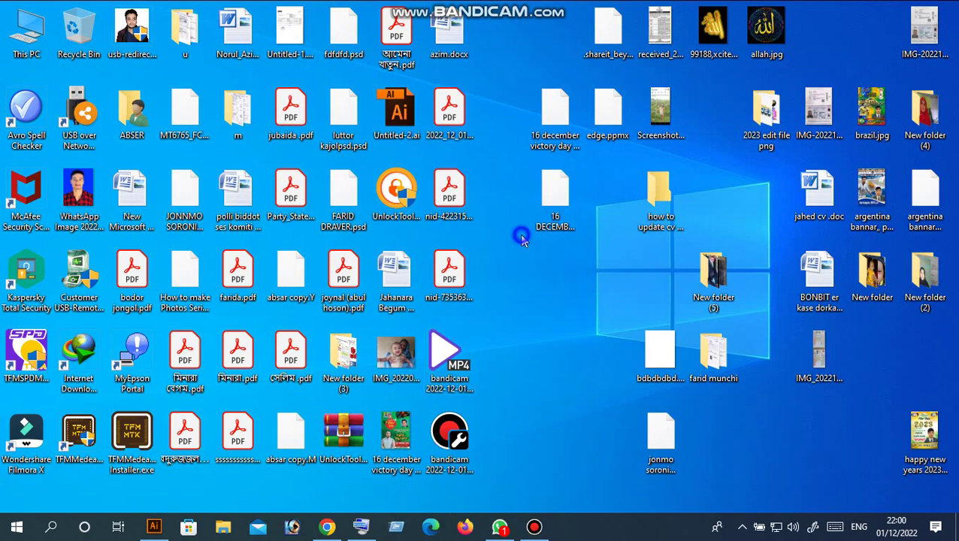
{"action": "right_click", "coordinate": [524, 241]}
- Refresh the desktop and restore the Illustrator resume template
{"action": "left_click", "coordinate": [570, 282]}
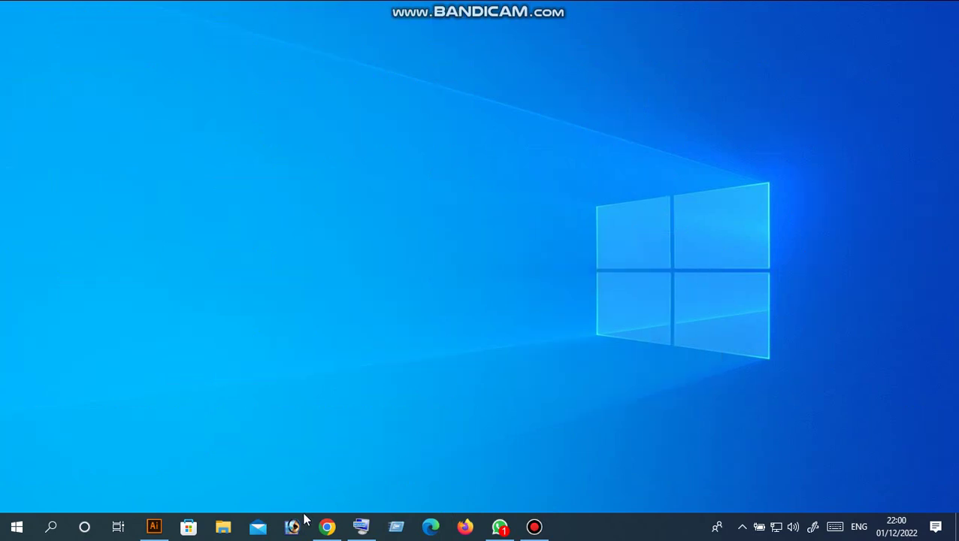
{"action": "left_click", "coordinate": [154, 526]}
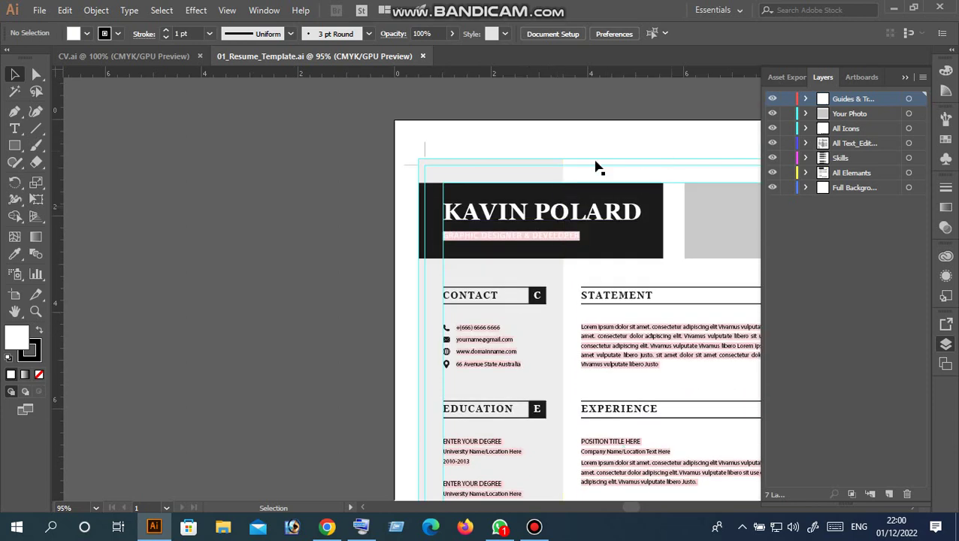
{"action": "scroll", "coordinate": [451, 187], "scroll_direction": "down", "scroll_amount": 2}
{"action": "scroll", "coordinate": [489, 189], "scroll_direction": "up", "scroll_amount": 2}
{"action": "scroll", "coordinate": [458, 186], "scroll_direction": "down", "scroll_amount": 1}
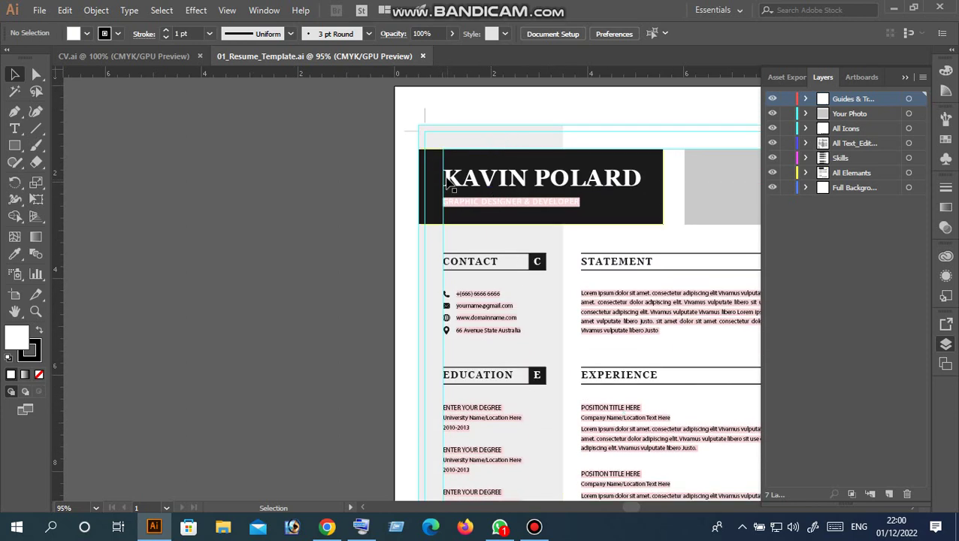
- Replace the header name title with the text 'fgfggfgfg'
{"action": "double_click", "coordinate": [448, 178]}
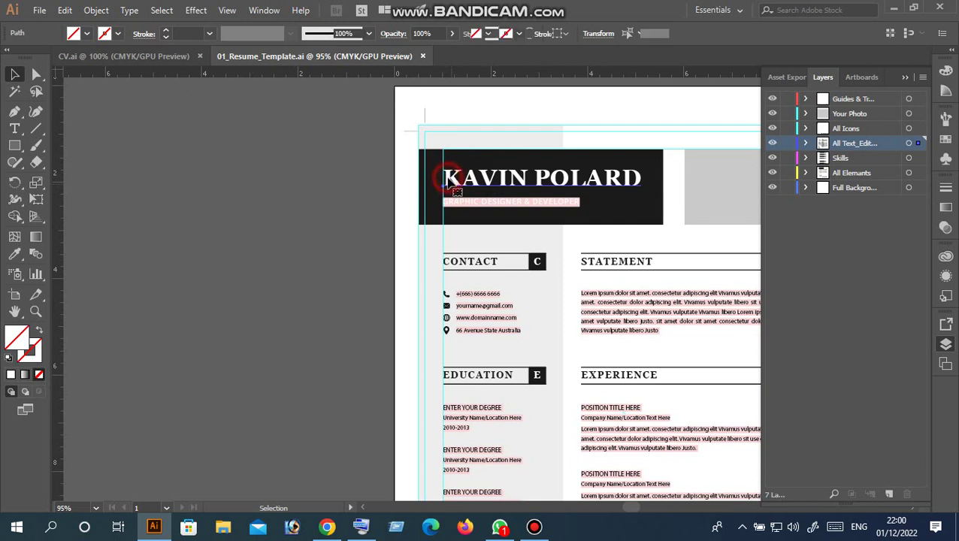
{"action": "key", "text": "ctrl+a"}
{"action": "mouse_move", "coordinate": [447, 172]}
{"action": "left_mouse_down"}
{"action": "mouse_move", "coordinate": [634, 176]}
{"action": "mouse_move", "coordinate": [610, 192]}
{"action": "mouse_move", "coordinate": [578, 178]}
{"action": "mouse_move", "coordinate": [436, 182]}
{"action": "left_mouse_up"}
{"action": "type", "text": "fgfggfgfg"}
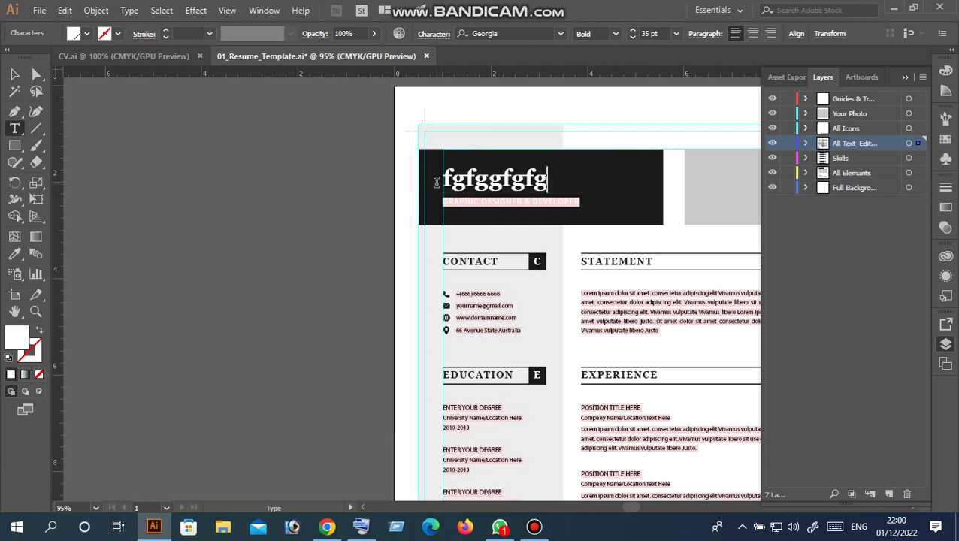
- Inspect the Statement paragraph and first Education entry, then close the template
{"action": "scroll", "coordinate": [436, 182], "scroll_direction": "down", "scroll_amount": 3}
{"action": "left_click", "coordinate": [613, 201]}
{"action": "scroll", "coordinate": [485, 213], "scroll_direction": "down", "scroll_amount": 5}
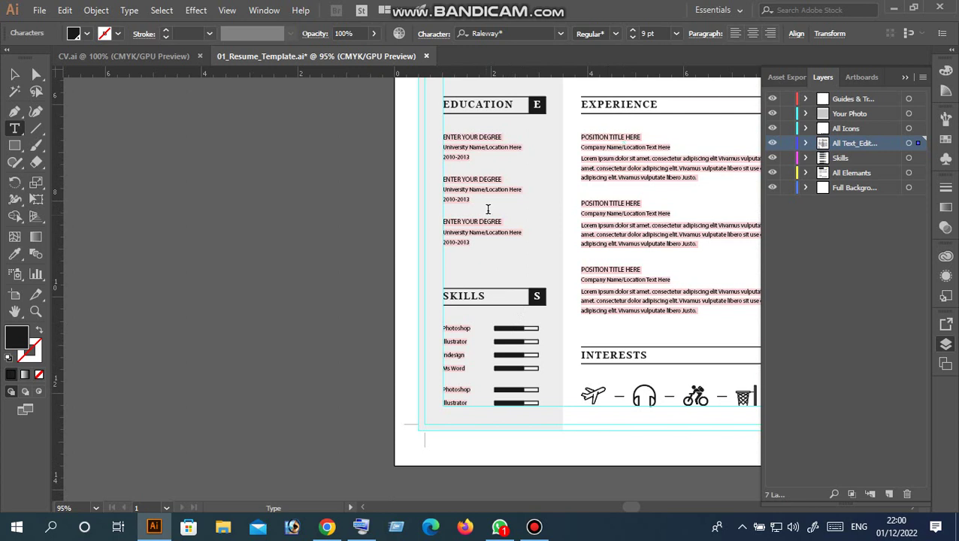
{"action": "left_click", "coordinate": [472, 234]}
{"action": "left_click_drag", "start_coordinate": [519, 231], "coordinate": [447, 242]}
{"action": "left_click", "coordinate": [494, 278]}
{"action": "scroll", "coordinate": [498, 275], "scroll_direction": "up", "scroll_amount": 3}
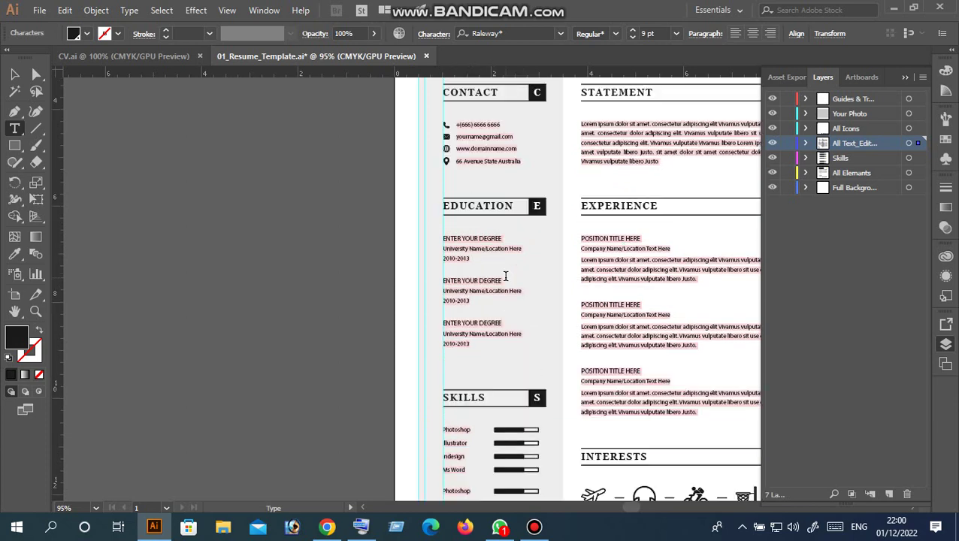
{"action": "scroll", "coordinate": [502, 274], "scroll_direction": "up", "scroll_amount": 3}
{"action": "scroll", "coordinate": [505, 274], "scroll_direction": "up", "scroll_amount": 6}
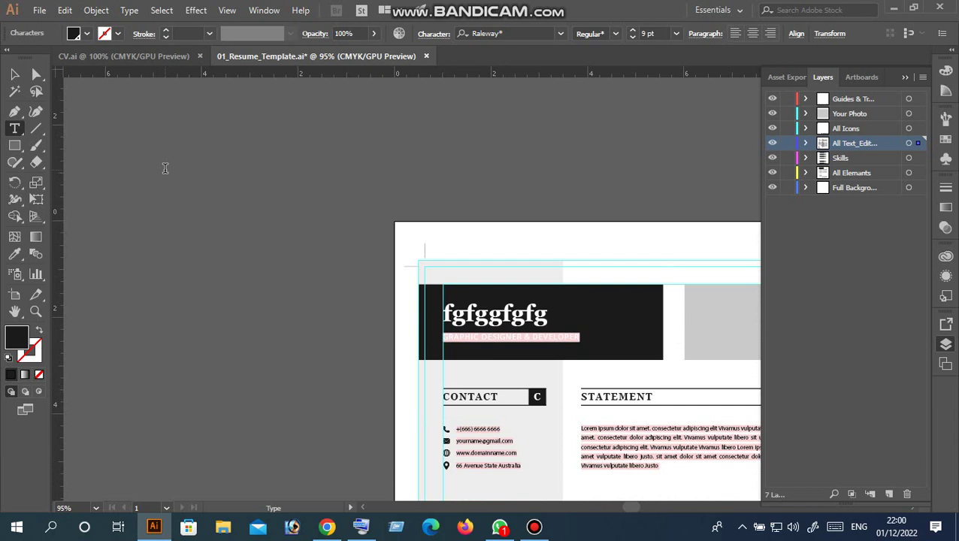
{"action": "left_click", "coordinate": [940, 7]}
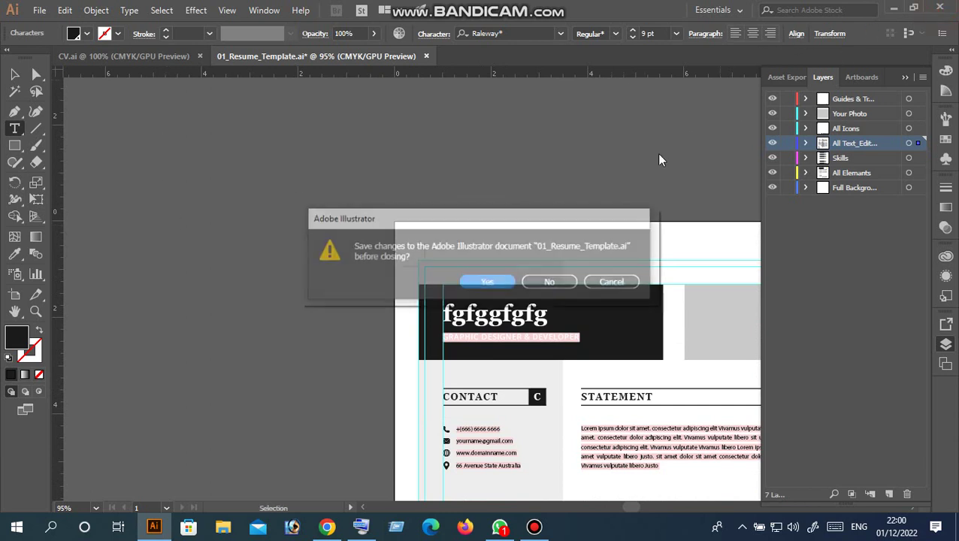
- Discard the template changes, show the desktop, and refresh it
{"action": "left_click", "coordinate": [532, 284]}
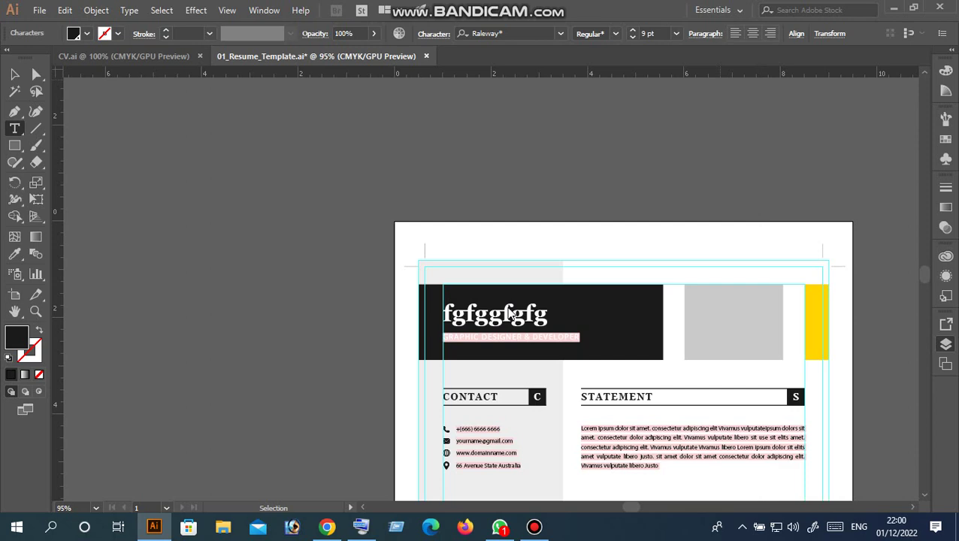
{"action": "key", "text": "super+d"}
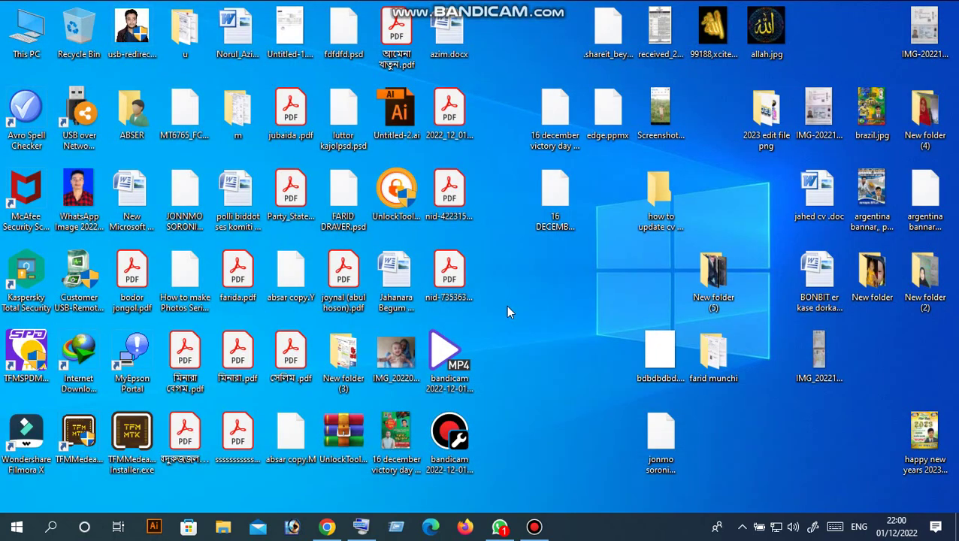
{"action": "right_click", "coordinate": [532, 299]}
{"action": "left_click", "coordinate": [535, 317]}
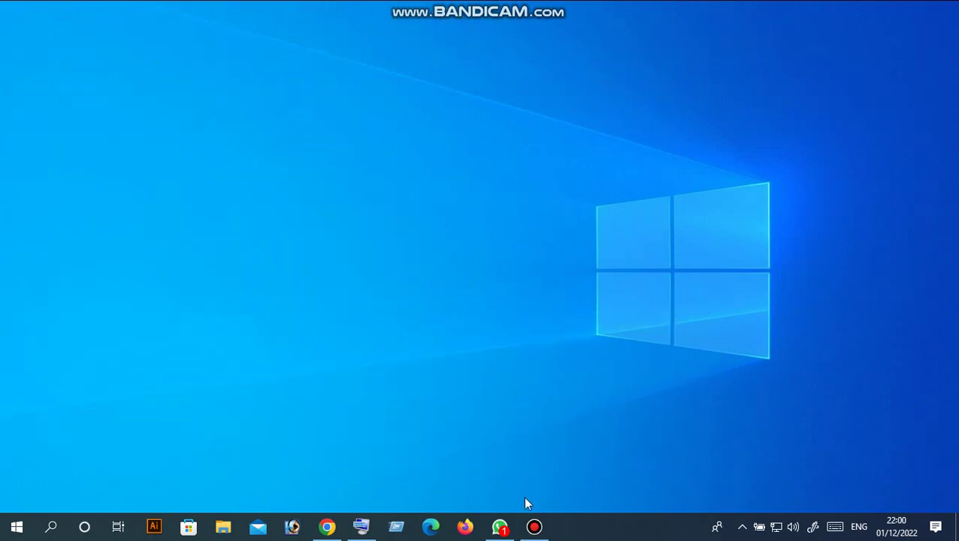